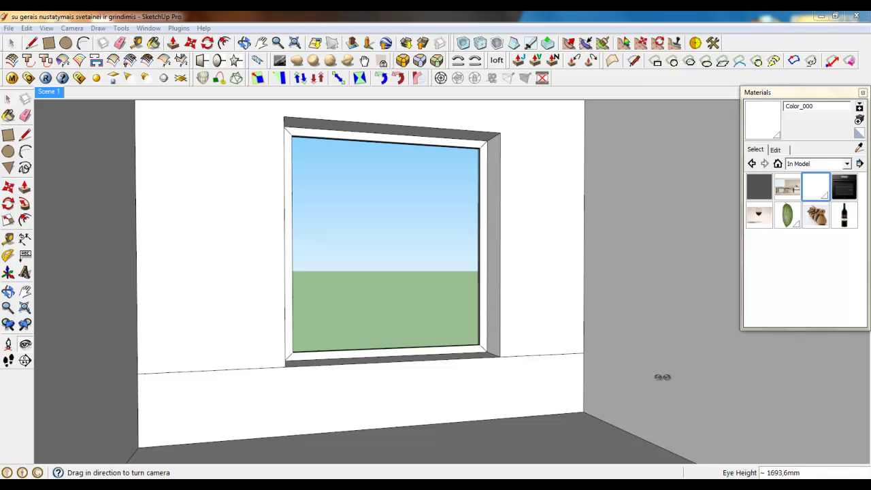
Step: Examine the room with the window and the apartment layout from above
{"action": "left_click_drag", "start_coordinate": [632, 375], "coordinate": [572, 326]}
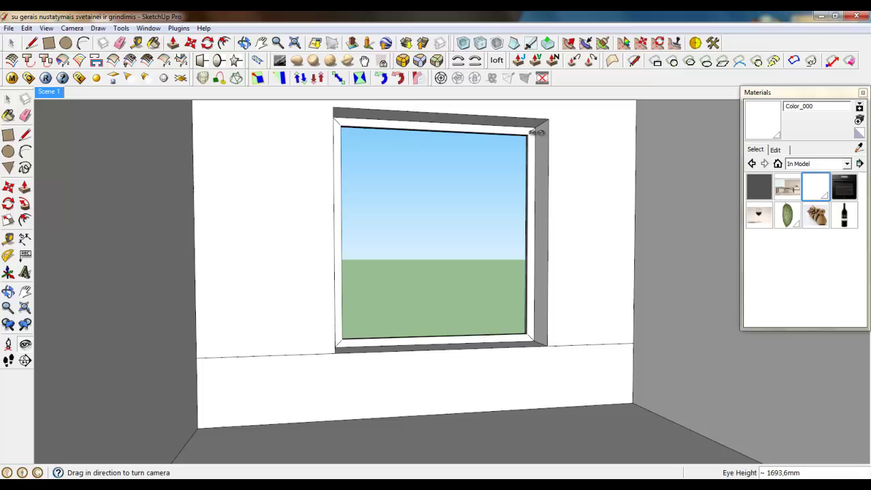
{"action": "middle_click_drag", "start_coordinate": [572, 151], "coordinate": [674, 187]}
{"action": "scroll", "coordinate": [670, 187], "scroll_direction": "down", "scroll_amount": 5}
{"action": "middle_click_drag", "start_coordinate": [289, 178], "coordinate": [531, 317]}
{"action": "scroll", "coordinate": [501, 304], "scroll_direction": "up", "scroll_amount": 2}
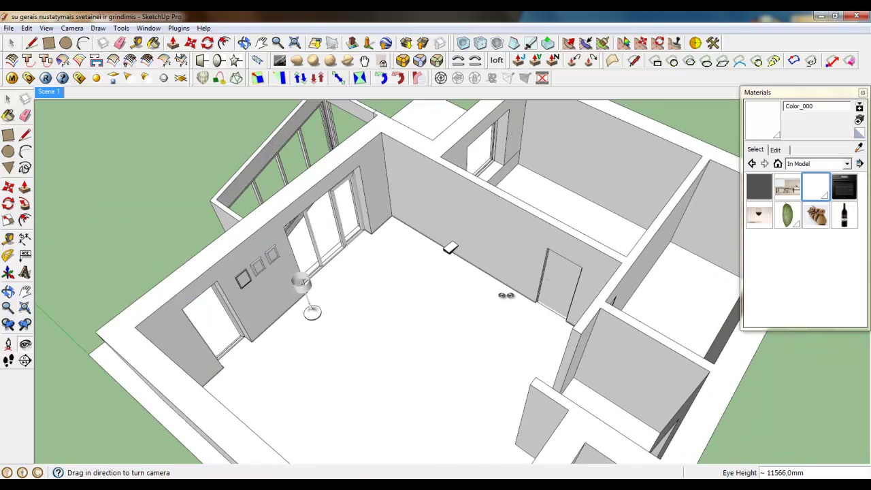
{"action": "middle_click_drag", "start_coordinate": [487, 211], "coordinate": [375, 208]}
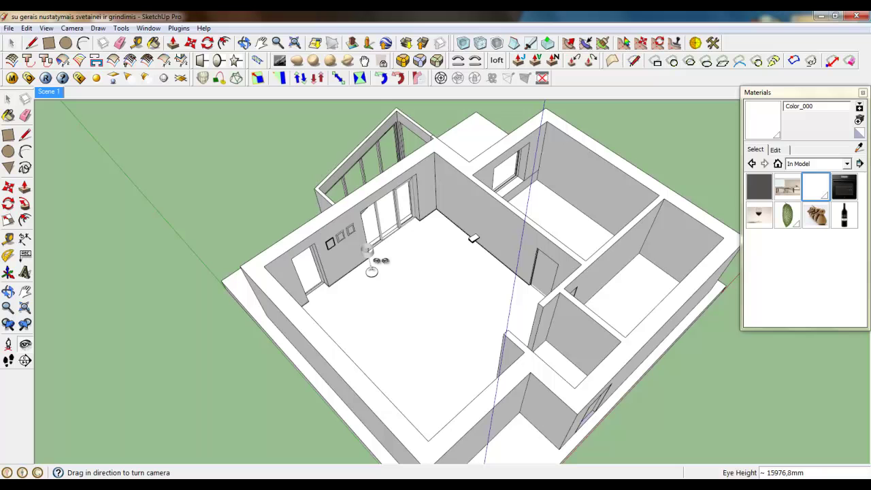
{"action": "left_click", "coordinate": [46, 28]}
{"action": "left_click", "coordinate": [78, 69]}
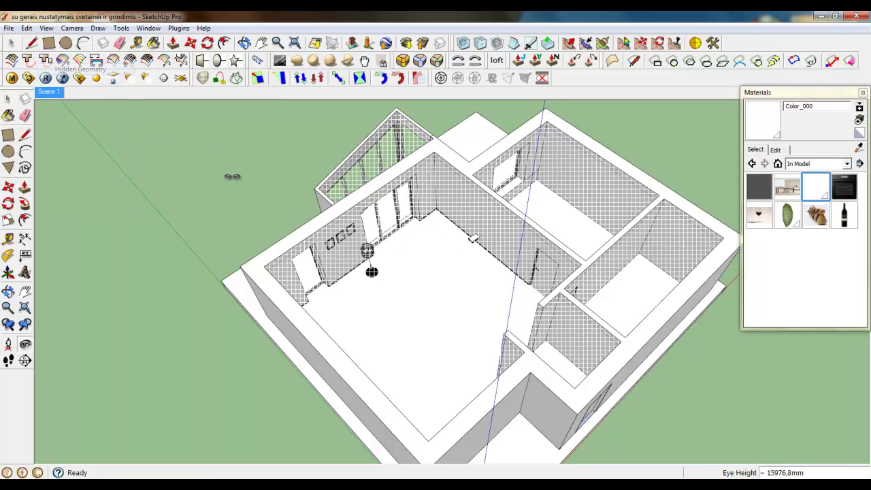
{"action": "left_click", "coordinate": [46, 29]}
{"action": "left_click", "coordinate": [80, 69]}
Step: Open the low wall group beneath the small room's window for editing
{"action": "scroll", "coordinate": [434, 261], "scroll_direction": "up", "scroll_amount": 3}
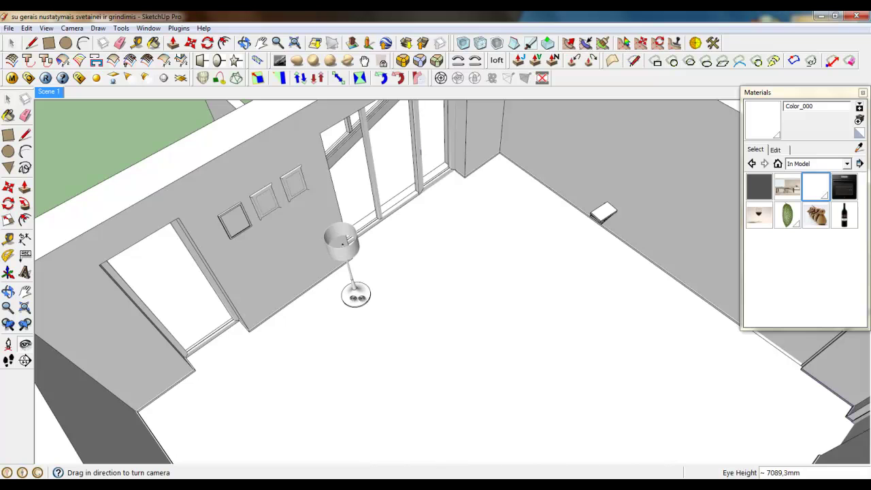
{"action": "scroll", "coordinate": [307, 293], "scroll_direction": "down", "scroll_amount": 3}
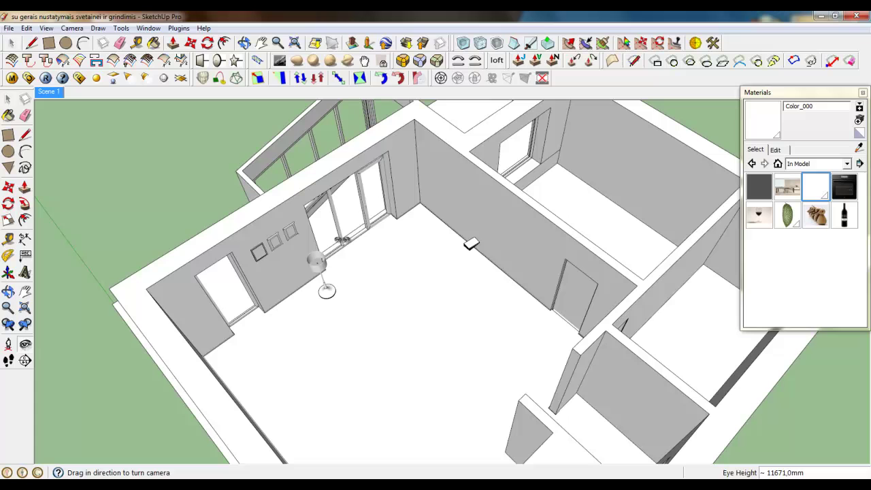
{"action": "scroll", "coordinate": [270, 238], "scroll_direction": "up", "scroll_amount": 6}
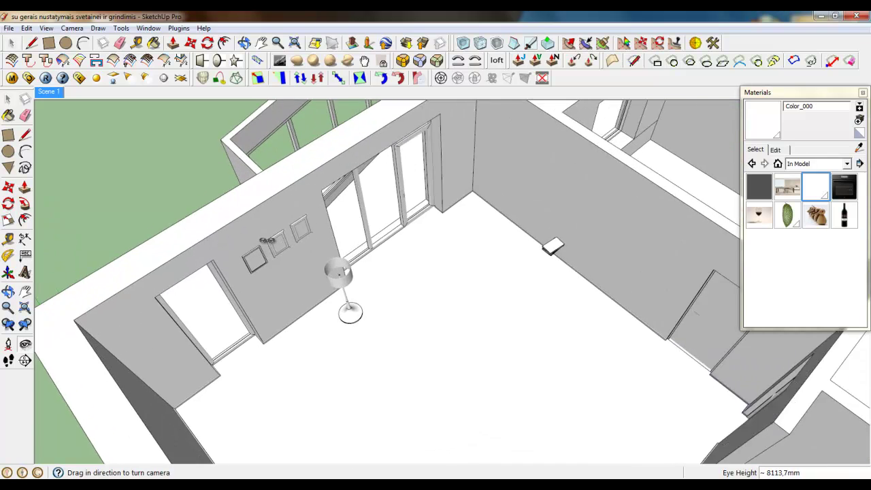
{"action": "middle_click_drag", "start_coordinate": [288, 276], "coordinate": [455, 127]}
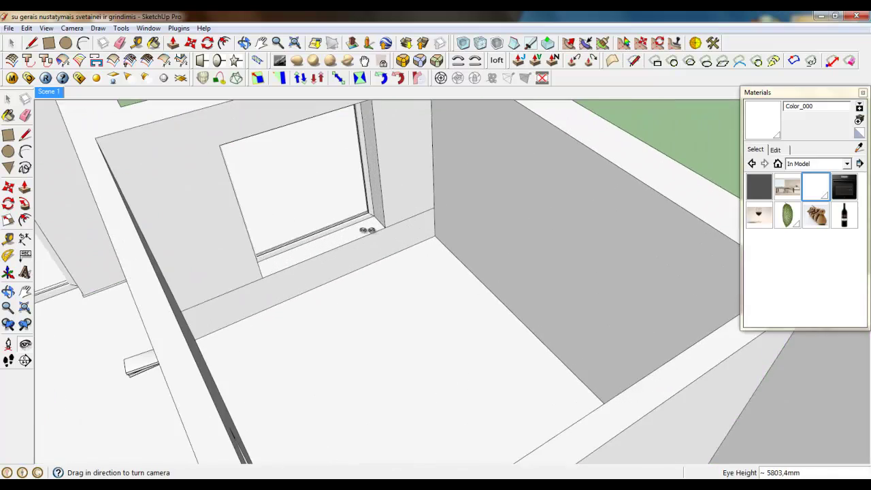
{"action": "middle_click_drag", "start_coordinate": [367, 230], "coordinate": [293, 249]}
{"action": "middle_click_drag", "start_coordinate": [461, 297], "coordinate": [370, 314]}
{"action": "left_click", "coordinate": [11, 43]}
{"action": "scroll", "coordinate": [330, 251], "scroll_direction": "up", "scroll_amount": 4}
{"action": "scroll", "coordinate": [395, 365], "scroll_direction": "down", "scroll_amount": 3}
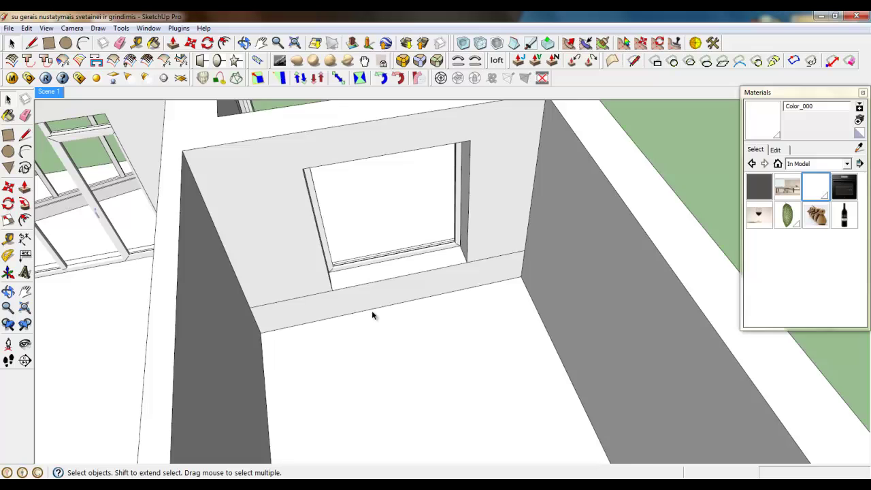
{"action": "scroll", "coordinate": [365, 295], "scroll_direction": "up", "scroll_amount": 2}
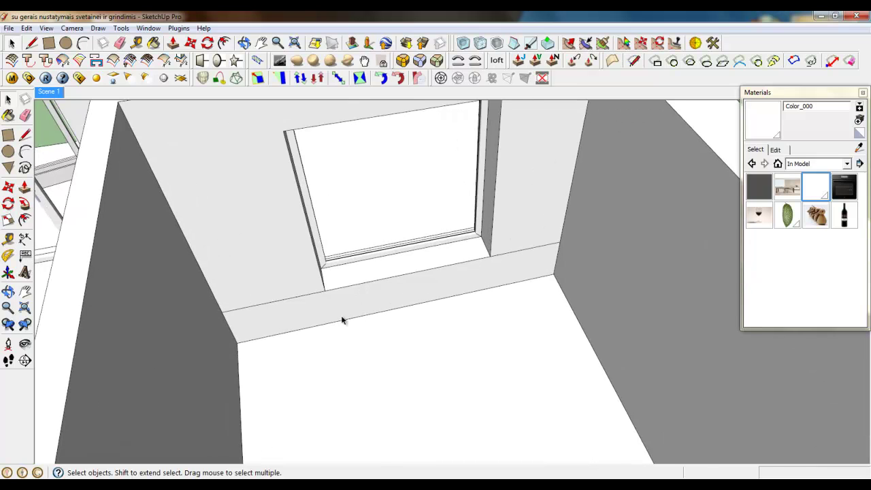
{"action": "scroll", "coordinate": [341, 315], "scroll_direction": "up", "scroll_amount": 2}
{"action": "left_click", "coordinate": [352, 291]}
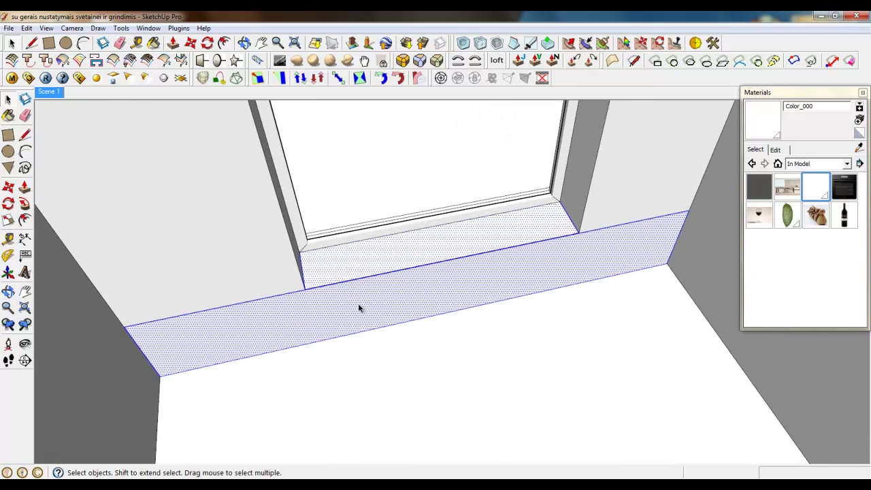
{"action": "right_click", "coordinate": [367, 305]}
{"action": "left_click", "coordinate": [403, 149]}
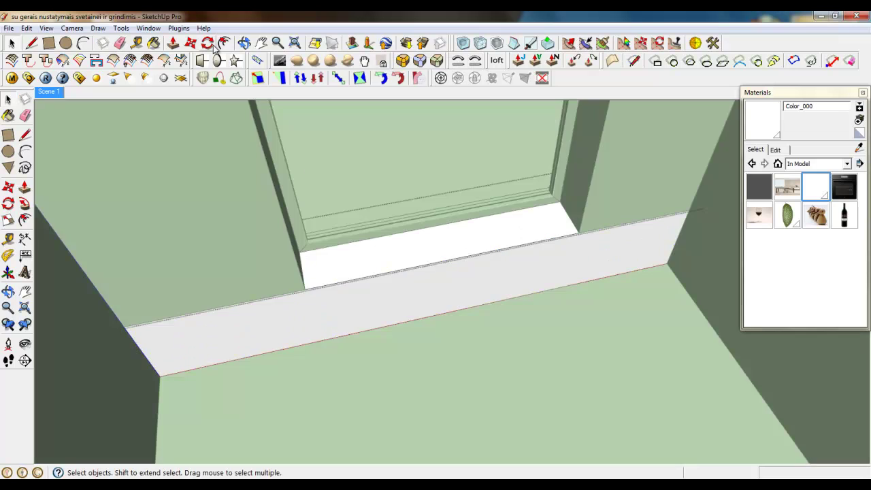
Step: Push/Pull the front face of the low wall 400 mm into the room to form a deep ledge
{"action": "key", "text": "p"}
{"action": "scroll", "coordinate": [399, 275], "scroll_direction": "down", "scroll_amount": 2}
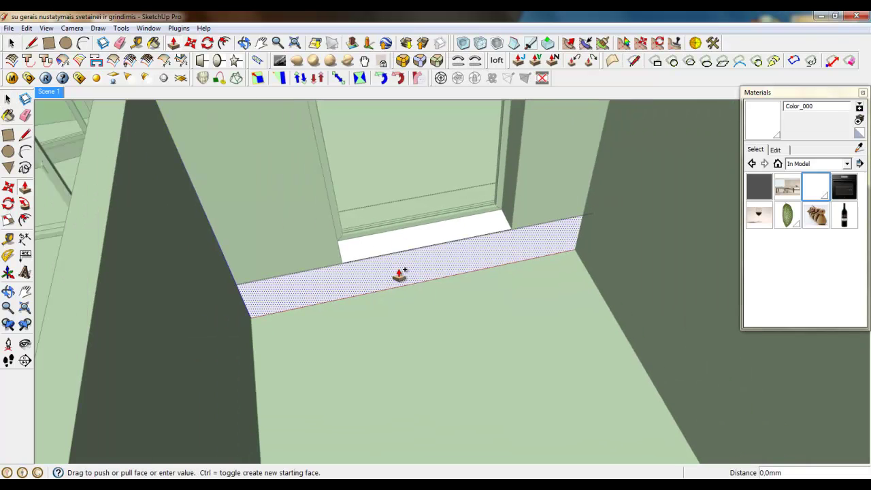
{"action": "left_click_drag", "start_coordinate": [398, 276], "coordinate": [406, 317]}
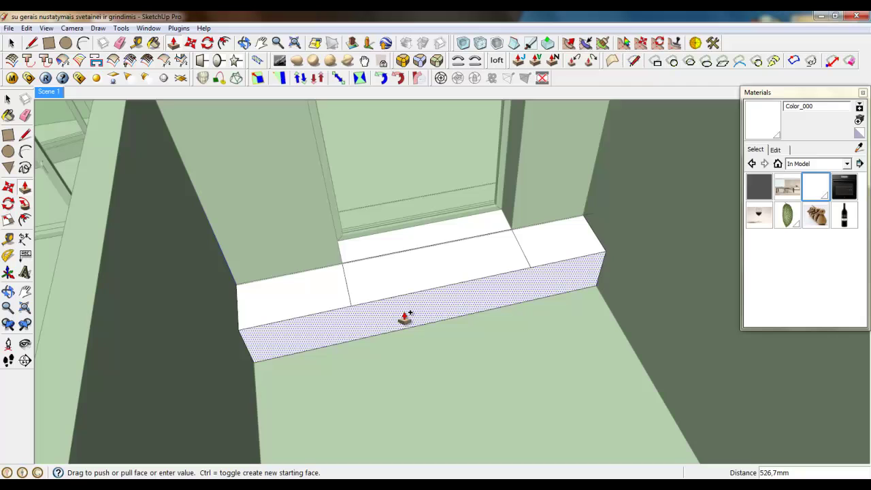
{"action": "key", "text": "Return"}
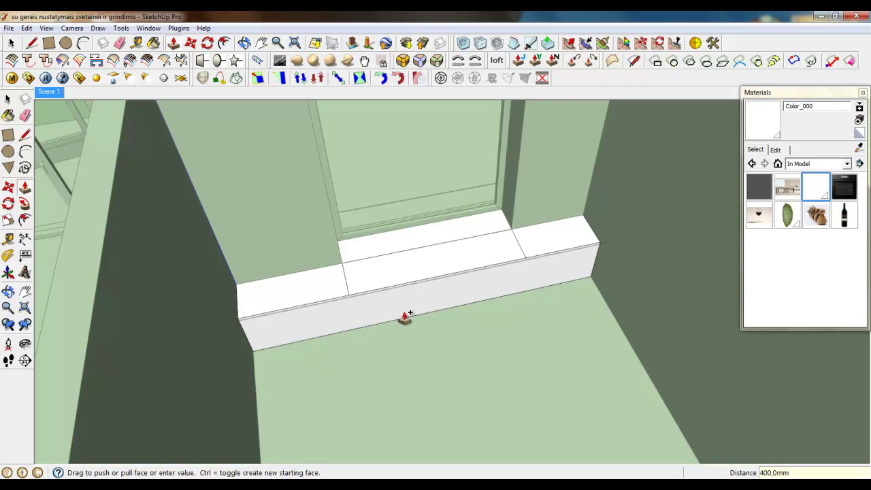
Step: Draw a line about 700 mm long across the ledge's upper face, from the window recess's inner corner to the front edge
{"action": "scroll", "coordinate": [342, 270], "scroll_direction": "up", "scroll_amount": 2}
{"action": "left_click", "coordinate": [48, 43]}
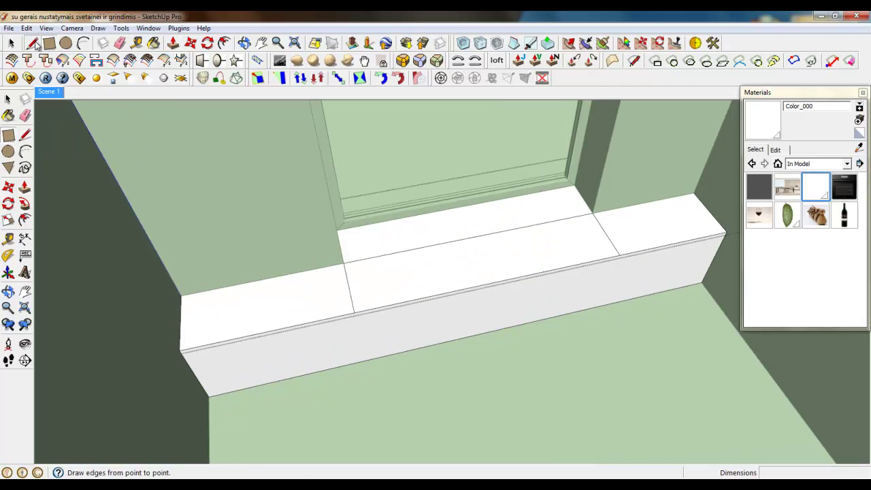
{"action": "left_click", "coordinate": [33, 43]}
{"action": "middle_click_drag", "start_coordinate": [326, 259], "coordinate": [360, 234]}
{"action": "left_click", "coordinate": [350, 192]}
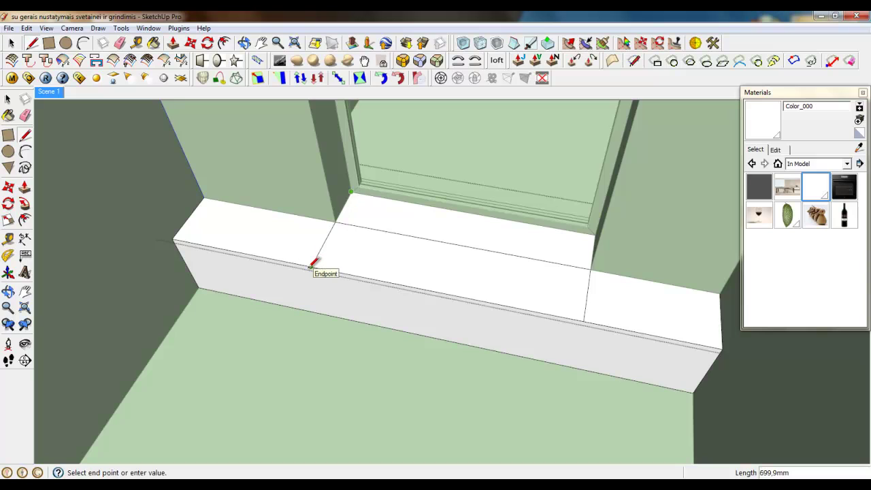
{"action": "left_click", "coordinate": [312, 267]}
{"action": "left_click", "coordinate": [13, 43]}
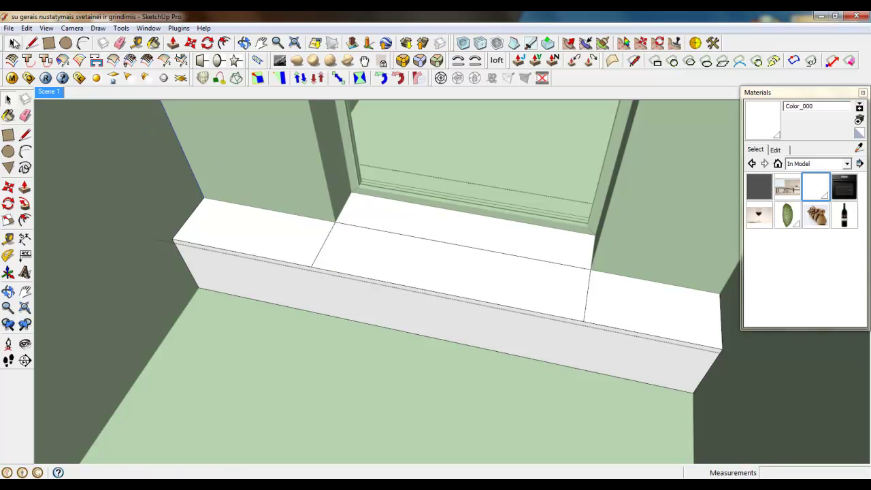
Step: Erase the dividing lines on the ledge's upper face so it forms one surface with the window recess
{"action": "left_click", "coordinate": [120, 43]}
{"action": "left_click", "coordinate": [587, 305]}
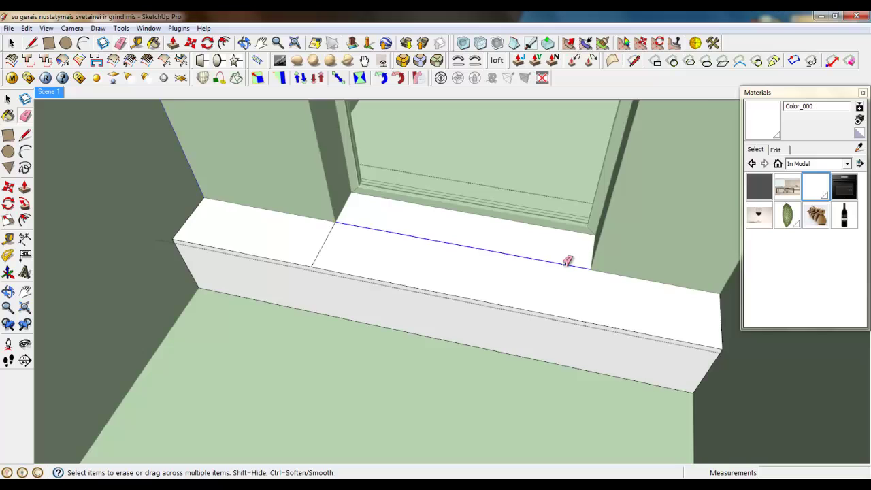
{"action": "left_click", "coordinate": [565, 264]}
{"action": "scroll", "coordinate": [410, 265], "scroll_direction": "down", "scroll_amount": 3}
{"action": "middle_click_drag", "start_coordinate": [411, 265], "coordinate": [433, 263]}
{"action": "left_click", "coordinate": [363, 259]}
{"action": "middle_click_drag", "start_coordinate": [303, 254], "coordinate": [364, 255]}
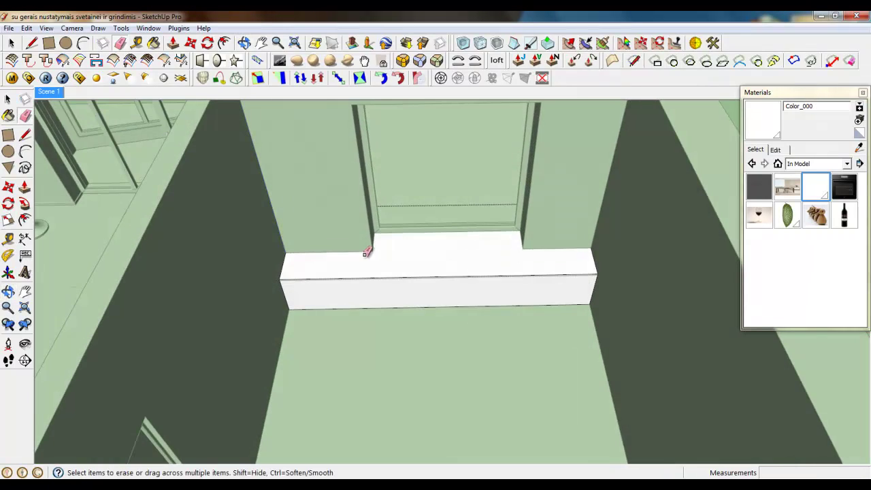
{"action": "scroll", "coordinate": [368, 251], "scroll_direction": "up", "scroll_amount": 2}
{"action": "key", "text": "space"}
Step: Divide the ledge's upper front edge into three equal segments
{"action": "scroll", "coordinate": [415, 251], "scroll_direction": "up", "scroll_amount": 3}
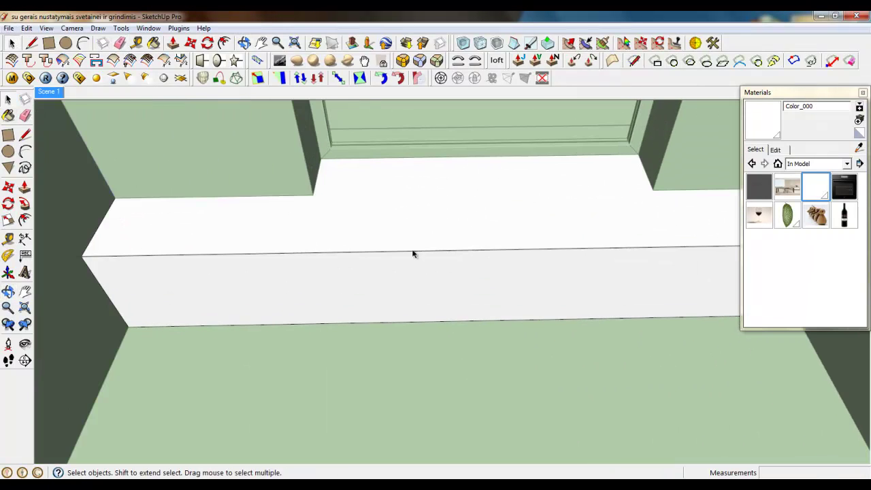
{"action": "right_click", "coordinate": [412, 253]}
{"action": "left_click", "coordinate": [441, 322]}
{"action": "scroll", "coordinate": [393, 296], "scroll_direction": "down", "scroll_amount": 3}
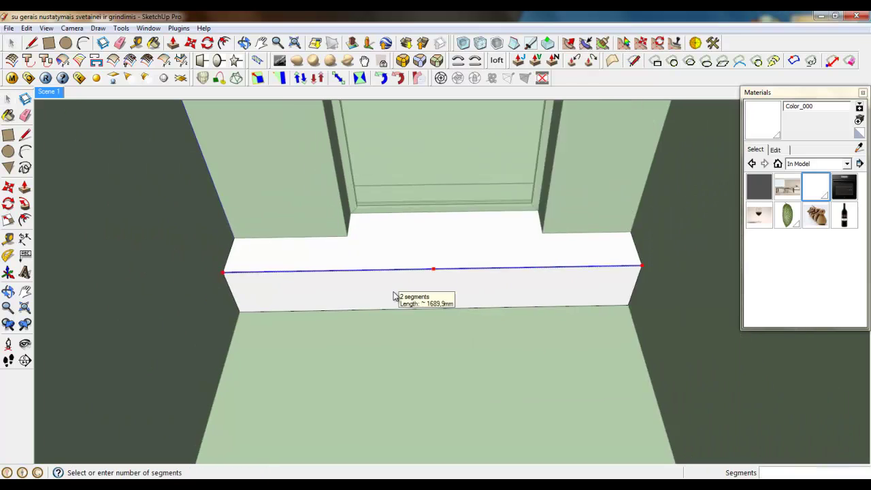
{"action": "scroll", "coordinate": [394, 297], "scroll_direction": "down", "scroll_amount": 1}
{"action": "left_click", "coordinate": [375, 286]}
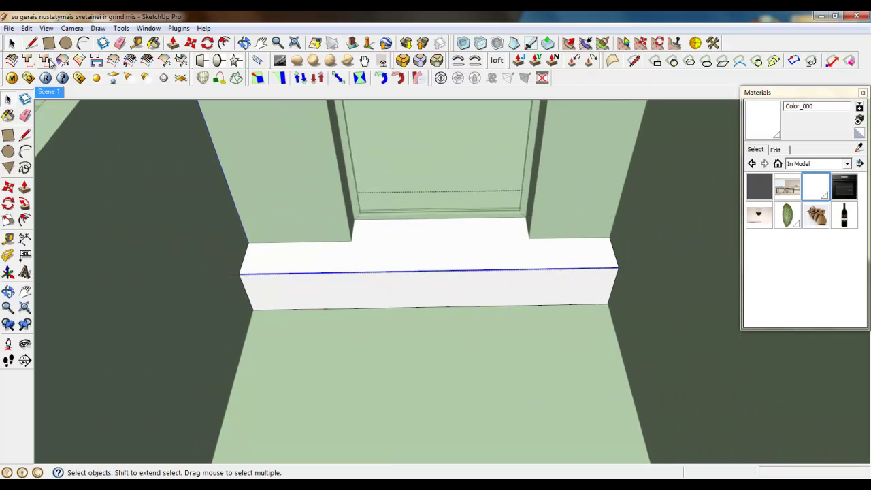
Step: Draw two vertical lines from the edge's division points down the front face, splitting it into three panels
{"action": "left_click", "coordinate": [31, 43]}
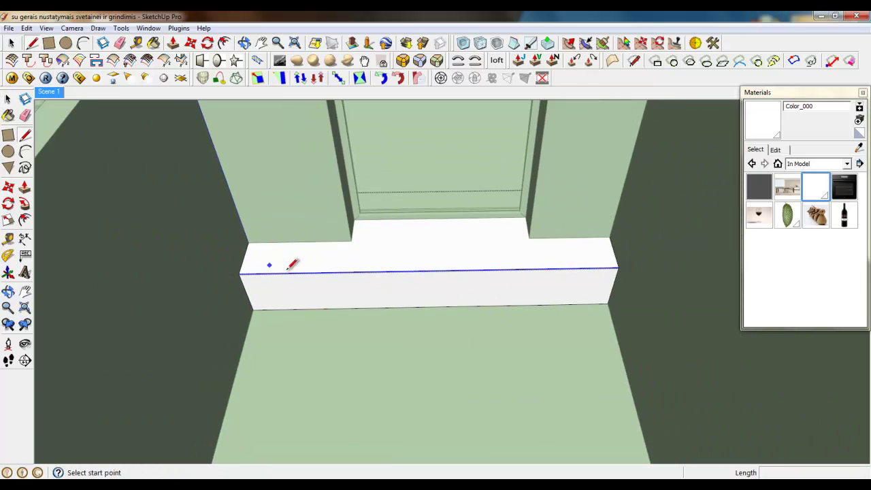
{"action": "left_click", "coordinate": [366, 272]}
{"action": "left_click", "coordinate": [371, 307]}
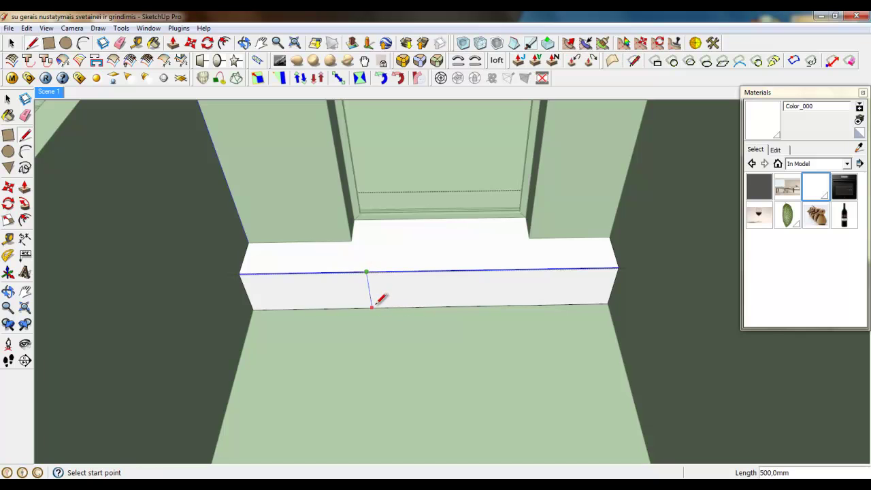
{"action": "left_click", "coordinate": [486, 269]}
{"action": "left_click", "coordinate": [492, 306]}
Step: Draw a horizontal line across the full width of the ledge's front face, 32 mm below its upper edge
{"action": "scroll", "coordinate": [354, 279], "scroll_direction": "up", "scroll_amount": 4}
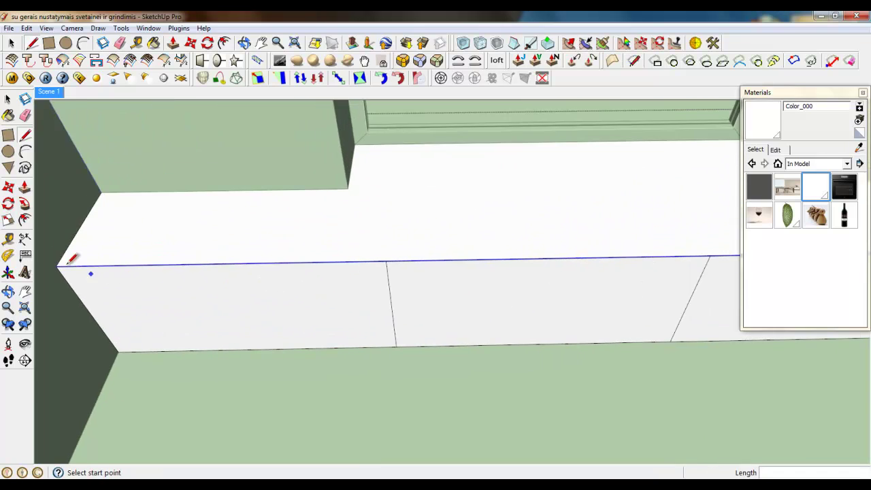
{"action": "scroll", "coordinate": [186, 290], "scroll_direction": "up", "scroll_amount": 4}
{"action": "left_click", "coordinate": [95, 255]}
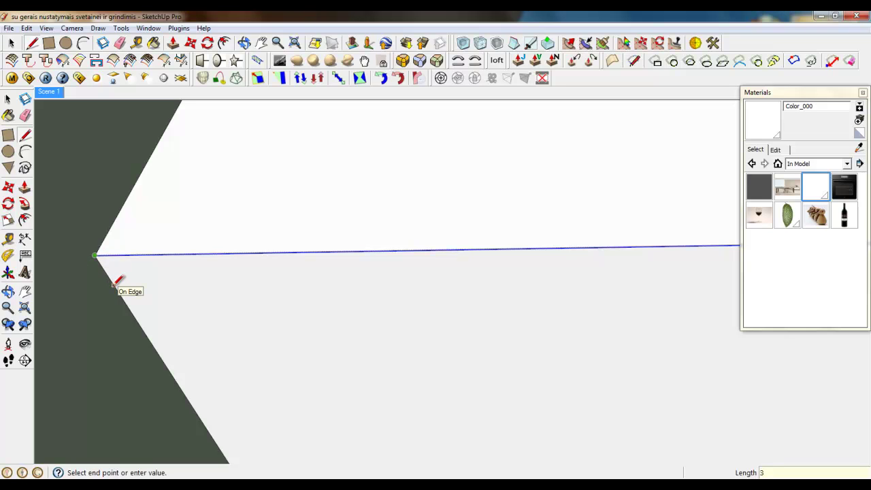
{"action": "key", "text": "Escape"}
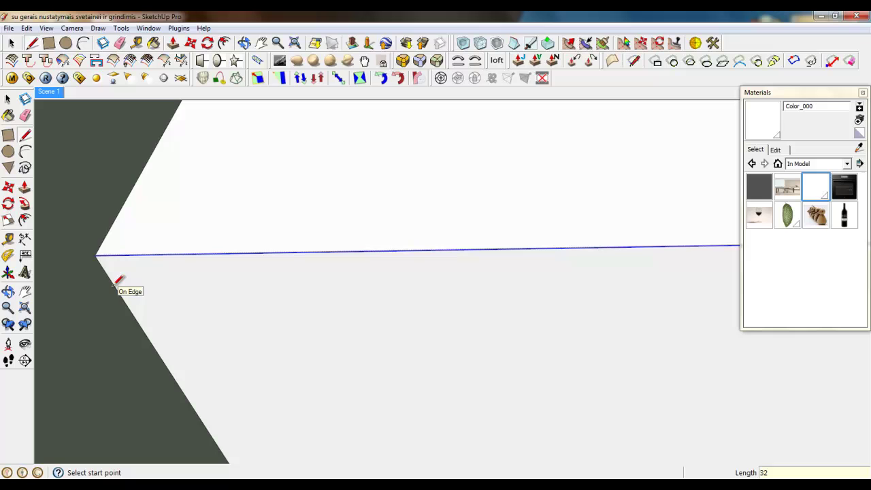
{"action": "left_click", "coordinate": [117, 279]}
{"action": "scroll", "coordinate": [77, 294], "scroll_direction": "down", "scroll_amount": 4}
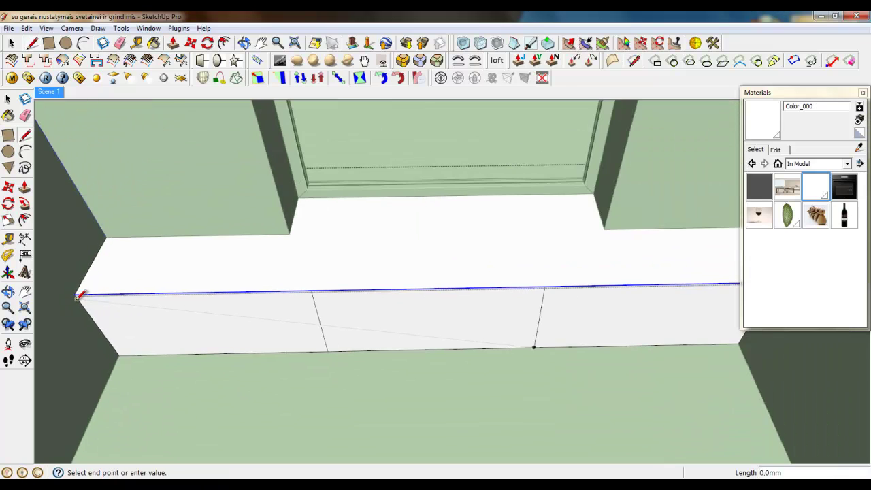
{"action": "scroll", "coordinate": [348, 324], "scroll_direction": "down", "scroll_amount": 3}
{"action": "middle_click_drag", "start_coordinate": [326, 336], "coordinate": [367, 333]}
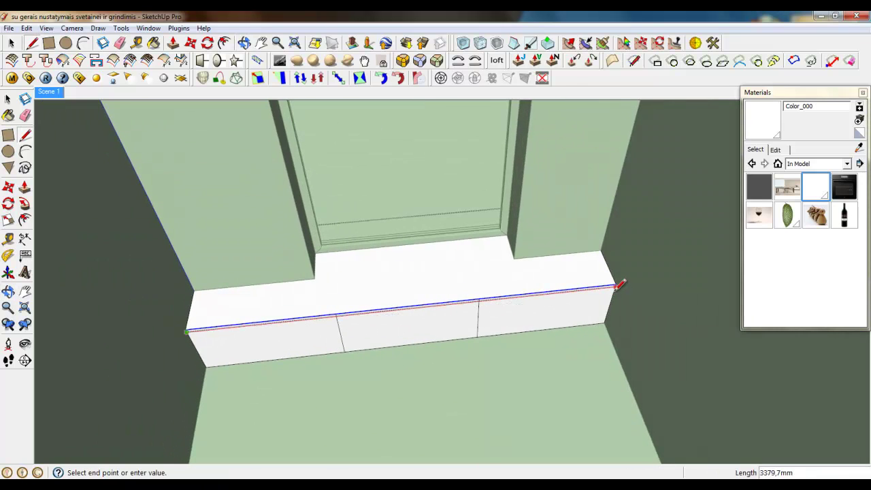
{"action": "left_click", "coordinate": [620, 285]}
Step: Erase the short divider segments between the ledge's upper front edge and the horizontal line below it
{"action": "scroll", "coordinate": [296, 311], "scroll_direction": "up", "scroll_amount": 5}
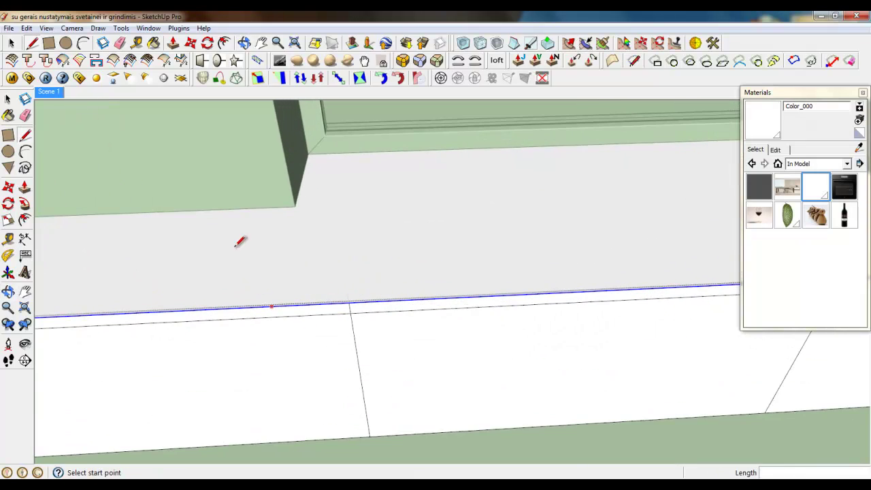
{"action": "key", "text": "e"}
{"action": "scroll", "coordinate": [350, 352], "scroll_direction": "up", "scroll_amount": 3}
{"action": "scroll", "coordinate": [128, 305], "scroll_direction": "down", "scroll_amount": 2}
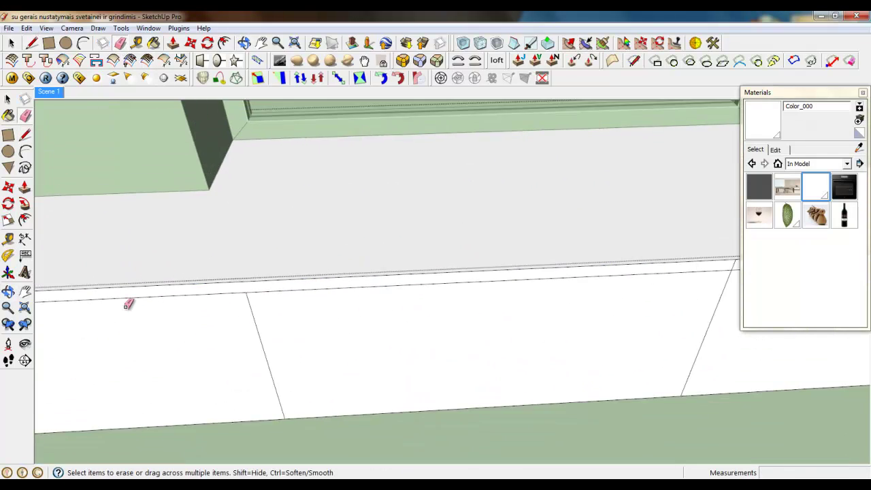
{"action": "scroll", "coordinate": [520, 284], "scroll_direction": "up", "scroll_amount": 3}
{"action": "scroll", "coordinate": [694, 276], "scroll_direction": "down", "scroll_amount": 5}
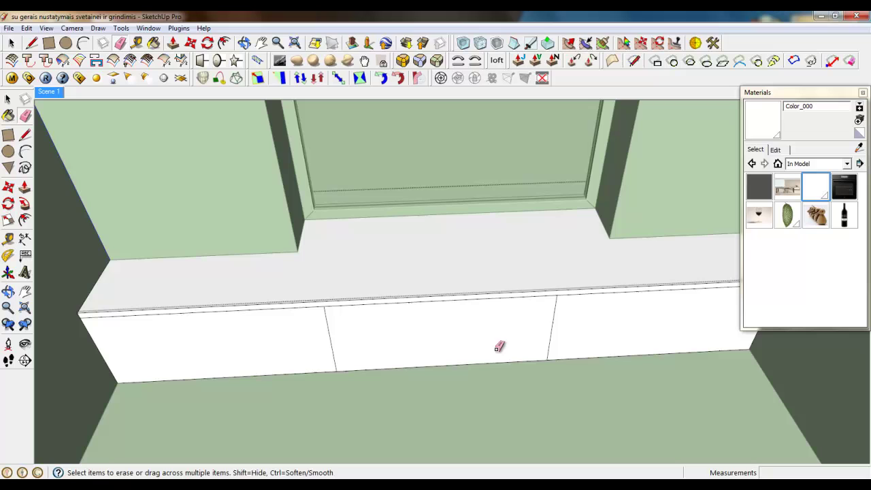
Step: Offset the outlines of all three front panels inward by 1 mm
{"action": "left_click", "coordinate": [224, 42]}
{"action": "scroll", "coordinate": [264, 385], "scroll_direction": "up", "scroll_amount": 2}
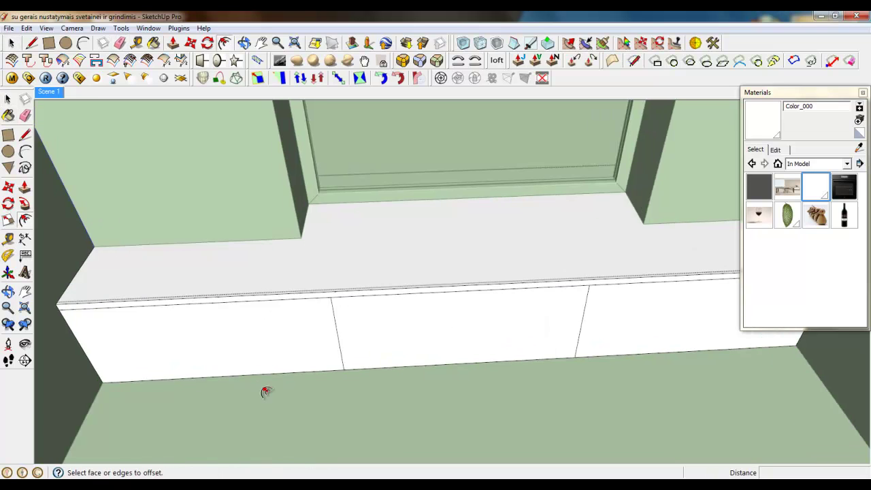
{"action": "left_click", "coordinate": [274, 343]}
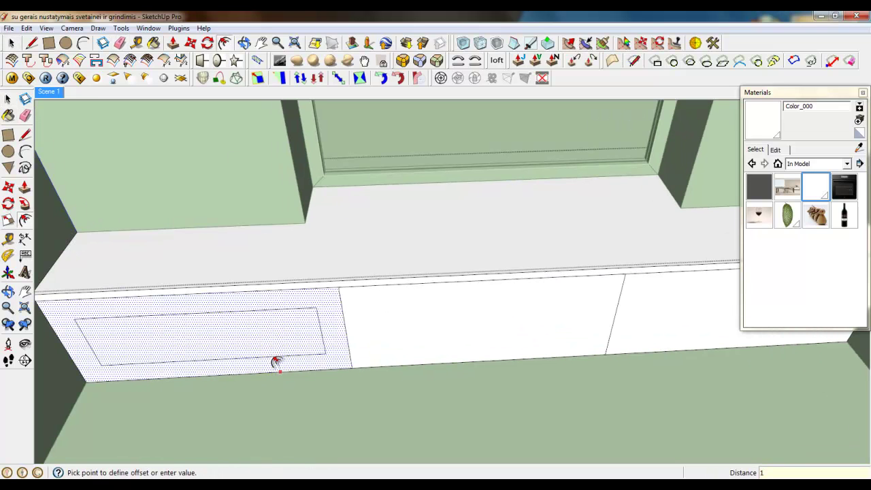
{"action": "key", "text": "Return"}
{"action": "left_click", "coordinate": [386, 353]}
{"action": "type", "text": "1"}
{"action": "key", "text": "Return"}
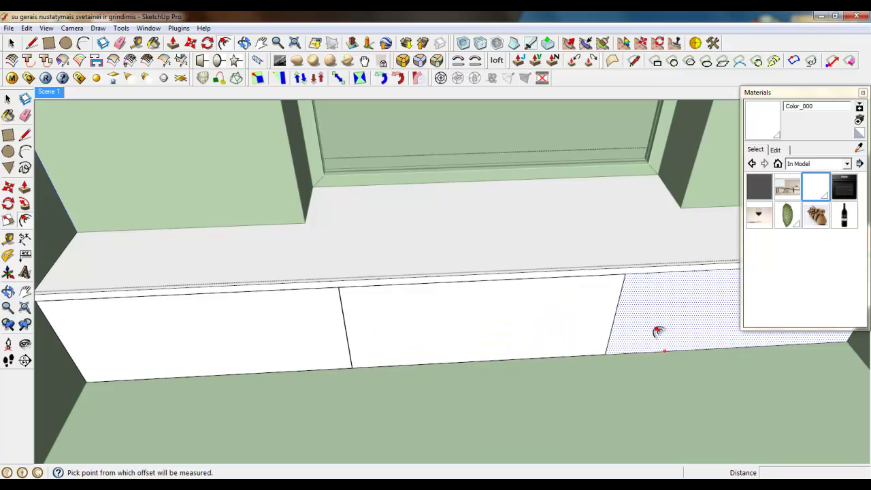
{"action": "left_click", "coordinate": [657, 331]}
{"action": "type", "text": "1"}
{"action": "key", "text": "Return"}
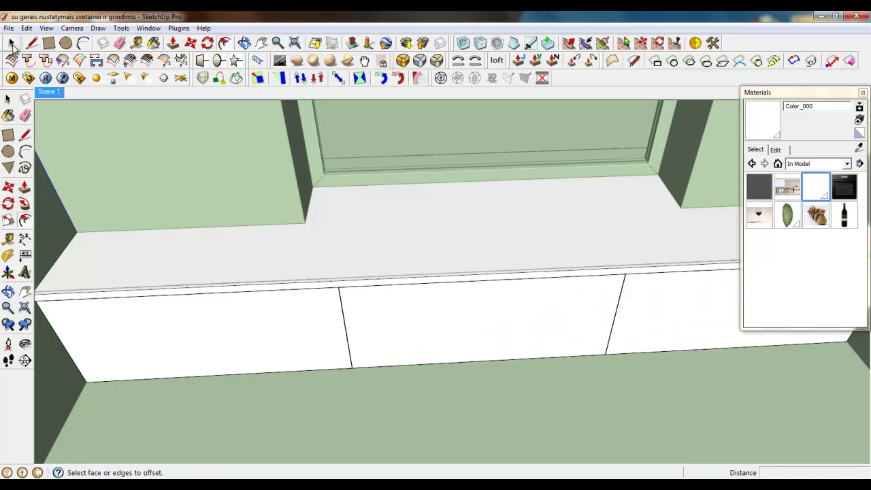
Step: Push the thin border strips around the first two adjacent front panels 18 mm inward to form recessed gaps
{"action": "left_click", "coordinate": [11, 43]}
{"action": "scroll", "coordinate": [46, 292], "scroll_direction": "up", "scroll_amount": 3}
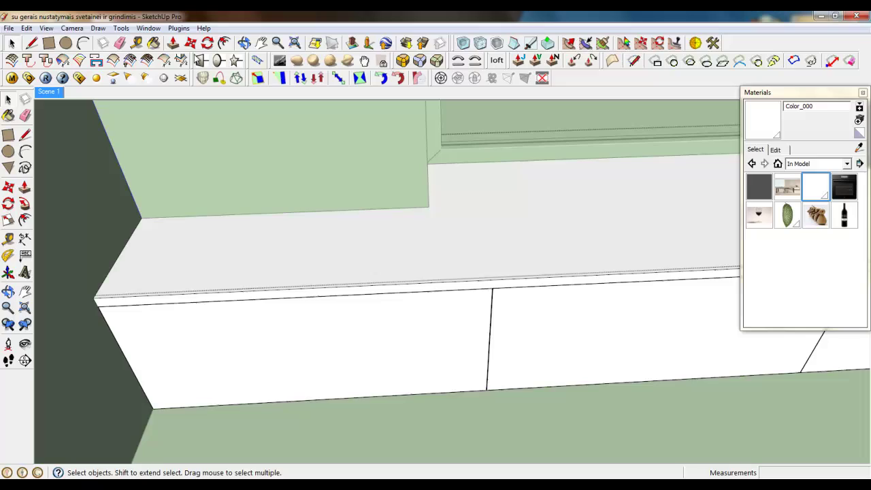
{"action": "left_click", "coordinate": [173, 44]}
{"action": "scroll", "coordinate": [474, 307], "scroll_direction": "up", "scroll_amount": 6}
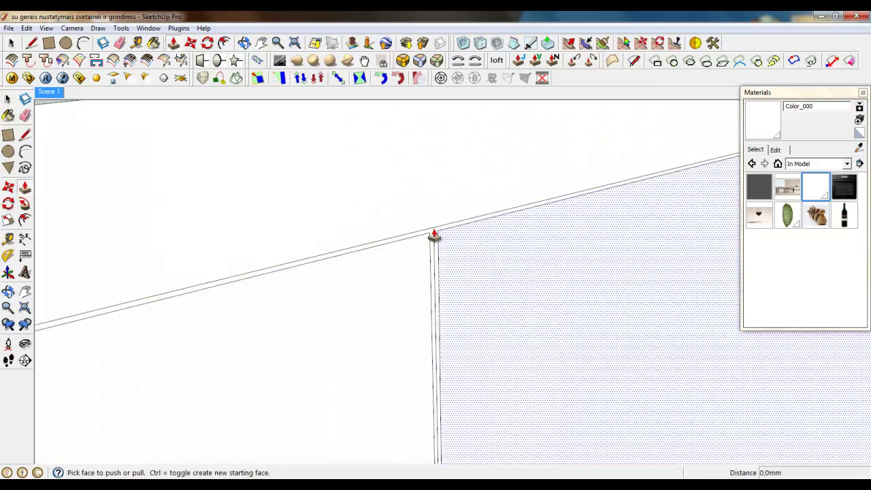
{"action": "left_click", "coordinate": [432, 246]}
{"action": "left_click", "coordinate": [442, 240]}
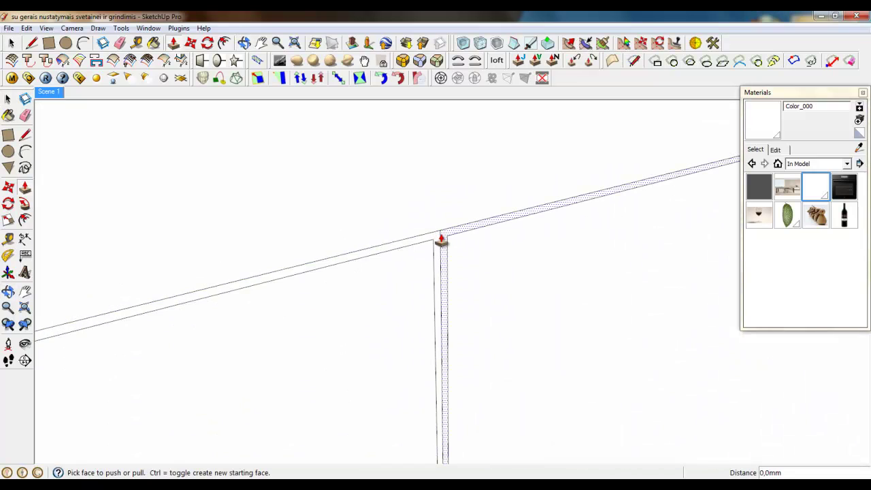
{"action": "left_click", "coordinate": [436, 242]}
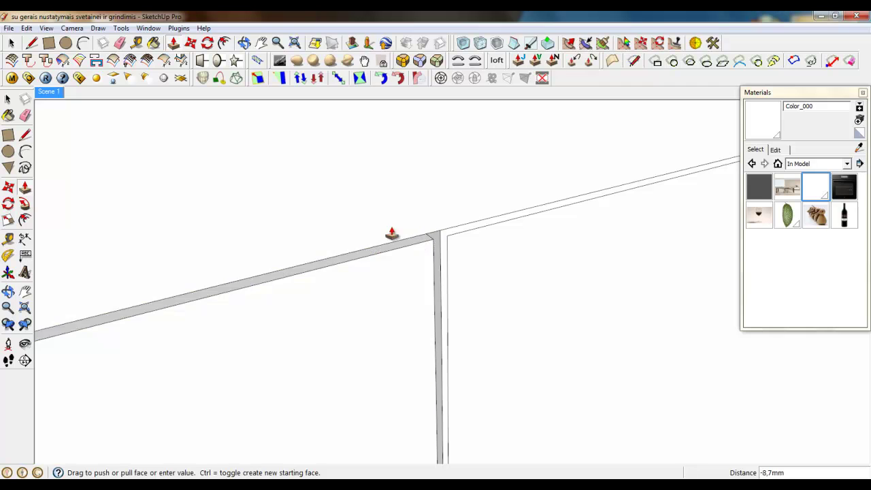
{"action": "key", "text": "Return"}
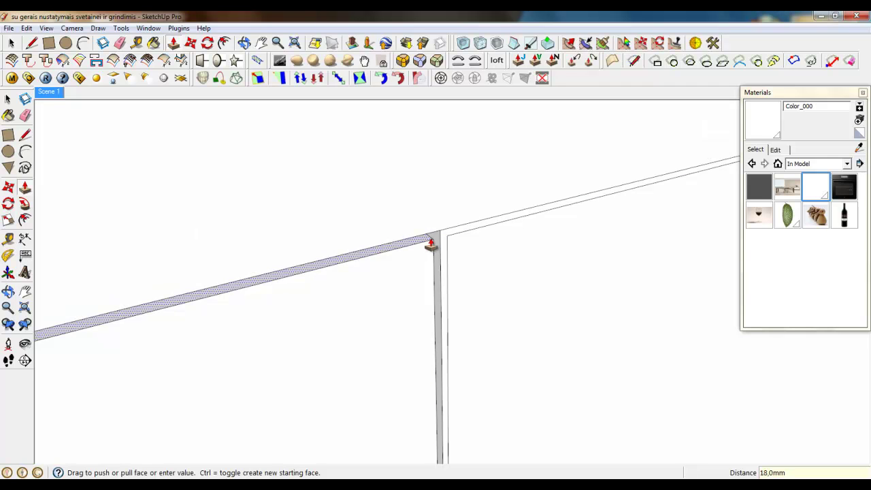
{"action": "left_click", "coordinate": [444, 240]}
{"action": "key", "text": "Return"}
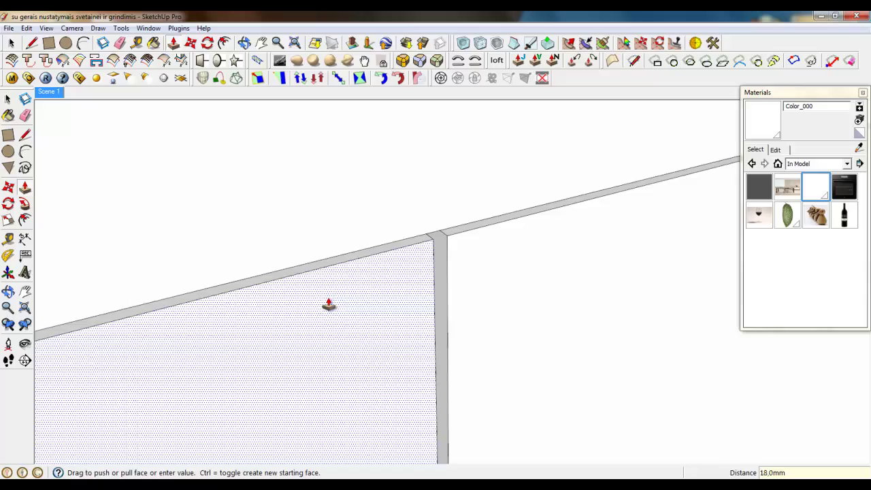
Step: Push the thin border strip around the remaining end panel 18 mm inward
{"action": "scroll", "coordinate": [202, 325], "scroll_direction": "down", "scroll_amount": 7}
{"action": "scroll", "coordinate": [586, 219], "scroll_direction": "up", "scroll_amount": 5}
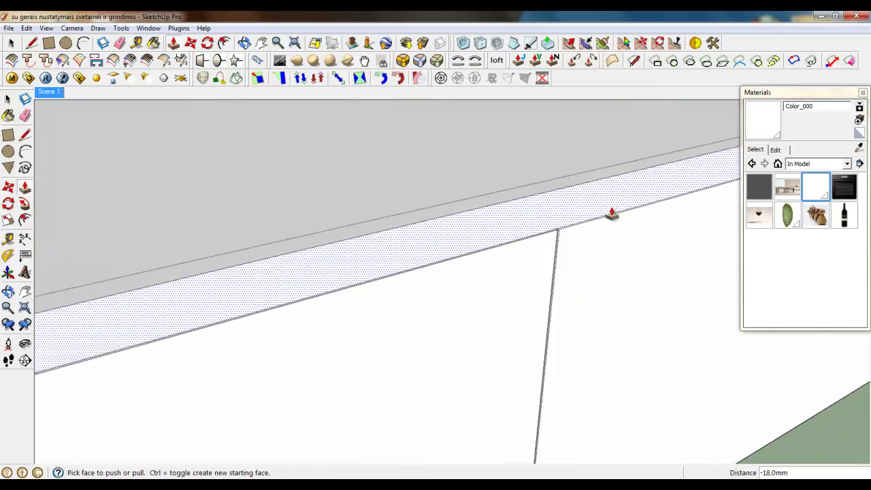
{"action": "middle_click_drag", "start_coordinate": [568, 241], "coordinate": [484, 253]}
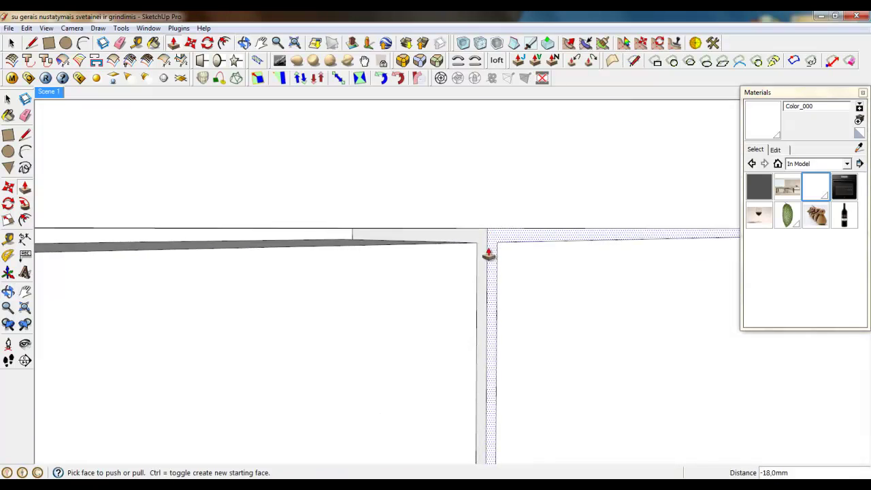
{"action": "left_click", "coordinate": [482, 249]}
{"action": "left_click", "coordinate": [352, 239]}
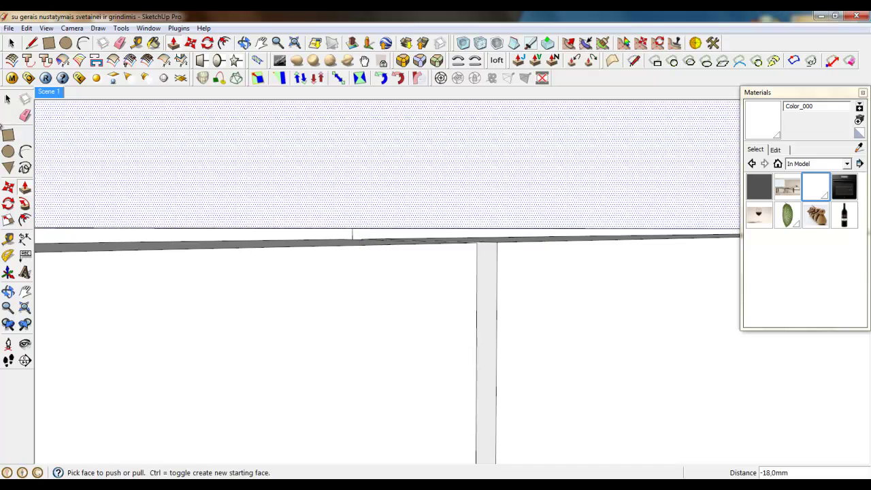
Step: Select the three front panel faces together with their bounding edges
{"action": "left_click", "coordinate": [12, 43]}
{"action": "scroll", "coordinate": [487, 252], "scroll_direction": "down", "scroll_amount": 3}
{"action": "middle_click_drag", "start_coordinate": [487, 252], "coordinate": [503, 274]}
{"action": "scroll", "coordinate": [431, 285], "scroll_direction": "down", "scroll_amount": 4}
{"action": "double_click", "coordinate": [484, 361], "text": "shift"}
{"action": "double_click", "coordinate": [401, 354], "text": "shift"}
{"action": "scroll", "coordinate": [504, 275], "scroll_direction": "down", "scroll_amount": 8}
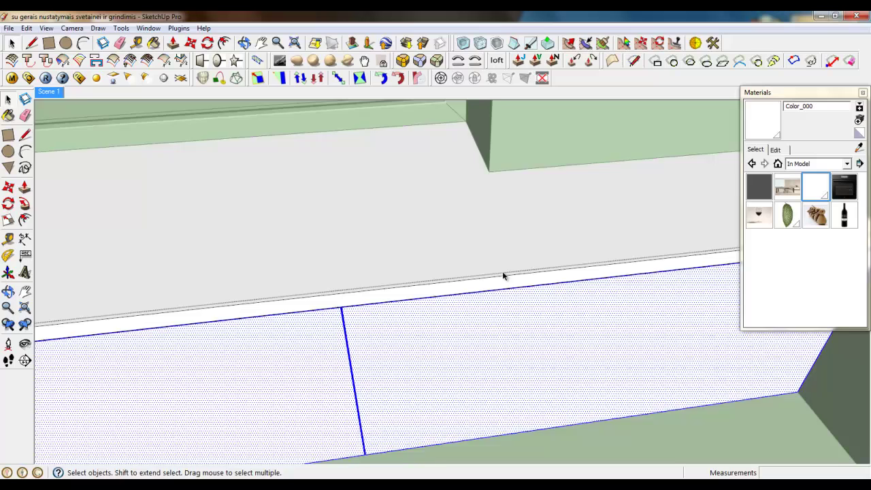
{"action": "double_click", "coordinate": [270, 318], "text": "ctrl"}
Step: Set the Round Corner parameters to a 3,6 mm offset and 6 segments, and exit the tool
{"action": "left_click", "coordinate": [401, 62]}
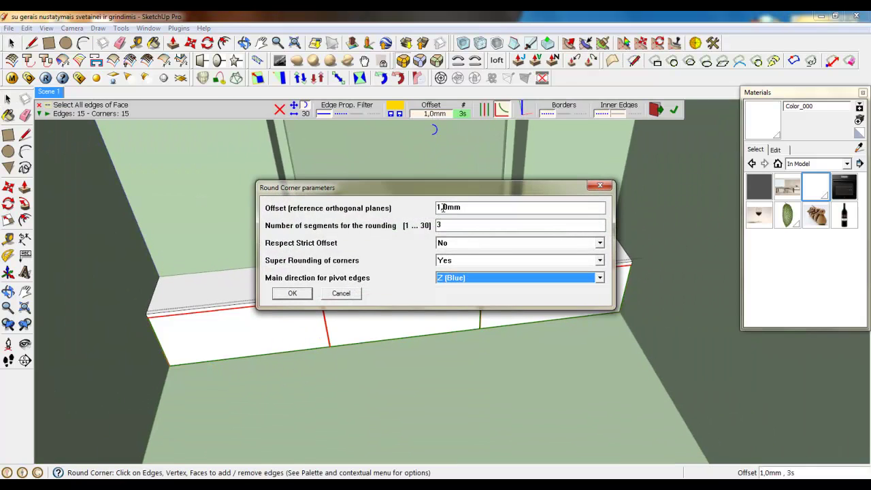
{"action": "left_click", "coordinate": [441, 206]}
{"action": "key", "text": "BackSpace"}
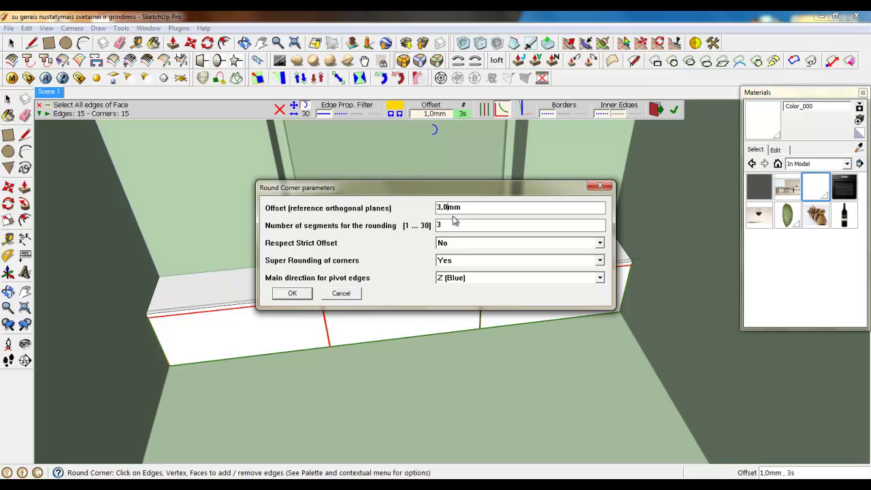
{"action": "type", "text": "6"}
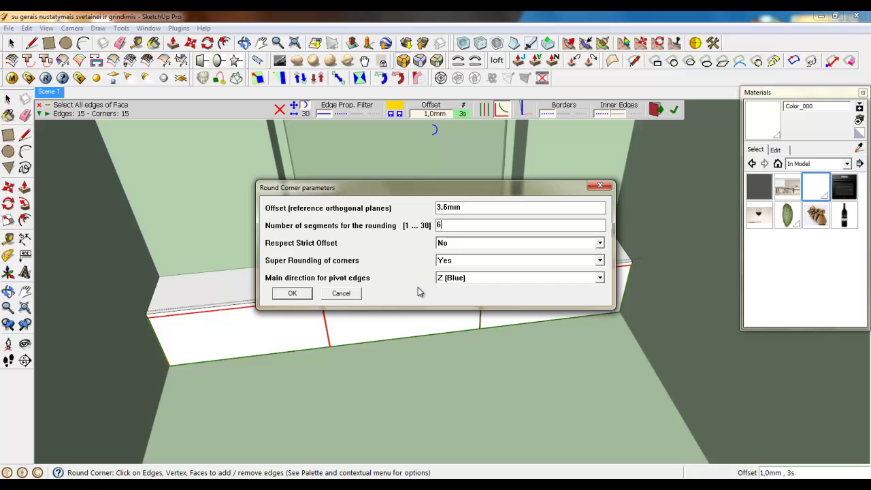
{"action": "left_click", "coordinate": [295, 294]}
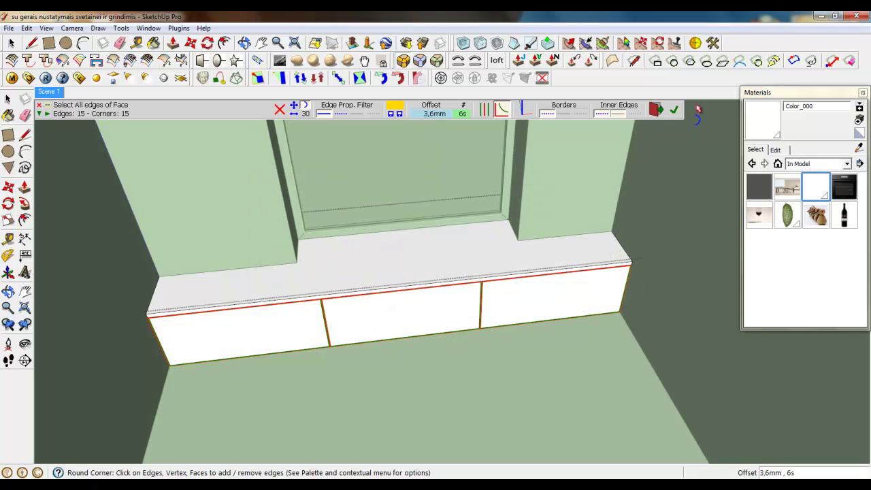
{"action": "left_click", "coordinate": [656, 112]}
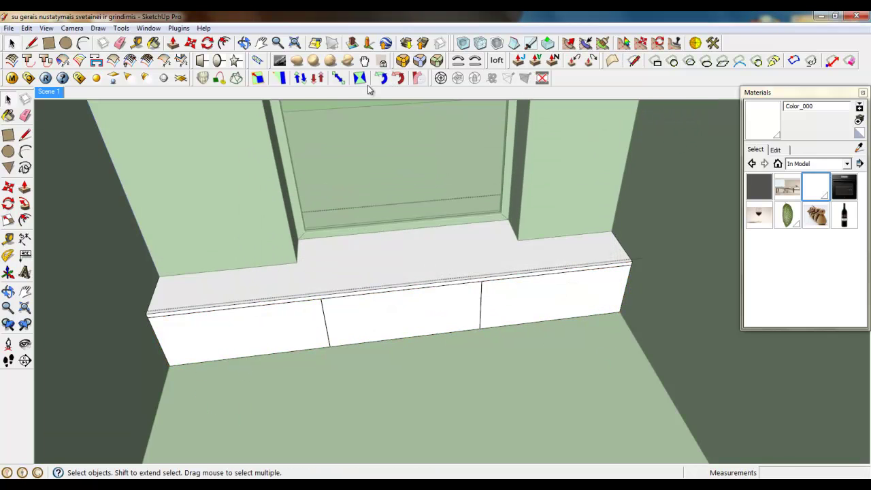
Step: Round all edges of the three front panel faces with Round Corner at the 3,6 mm offset
{"action": "left_click", "coordinate": [403, 62]}
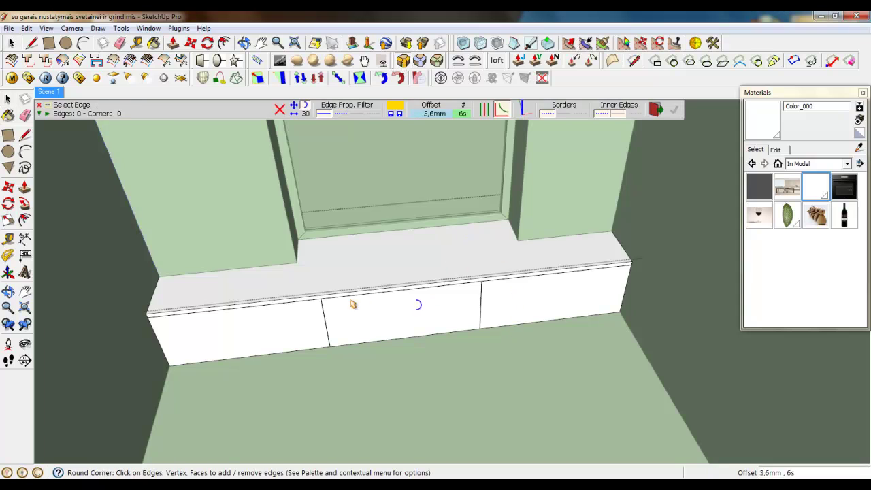
{"action": "left_click", "coordinate": [292, 327]}
{"action": "left_click", "coordinate": [340, 328]}
{"action": "left_click", "coordinate": [544, 312]}
{"action": "left_click", "coordinate": [674, 109]}
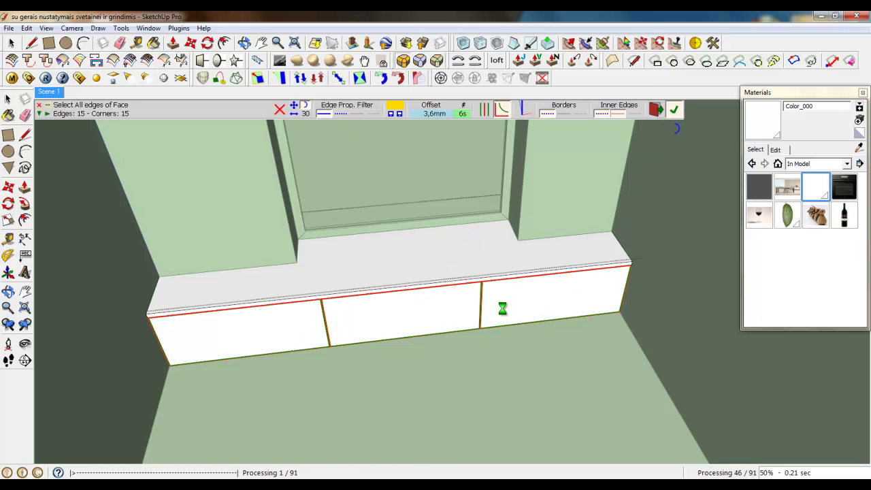
Step: Round the edges of the narrow front strip above the panels with Round Corner, using a 1,0 mm offset
{"action": "scroll", "coordinate": [249, 309], "scroll_direction": "up", "scroll_amount": 5}
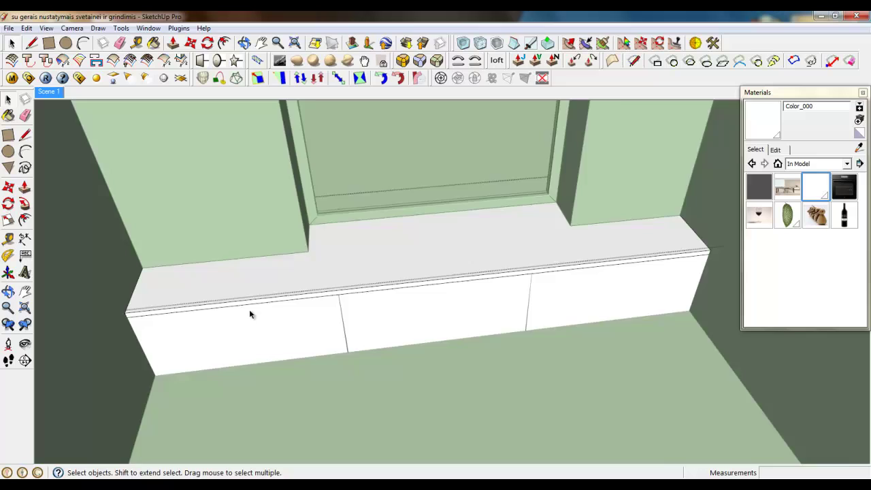
{"action": "left_click", "coordinate": [370, 277]}
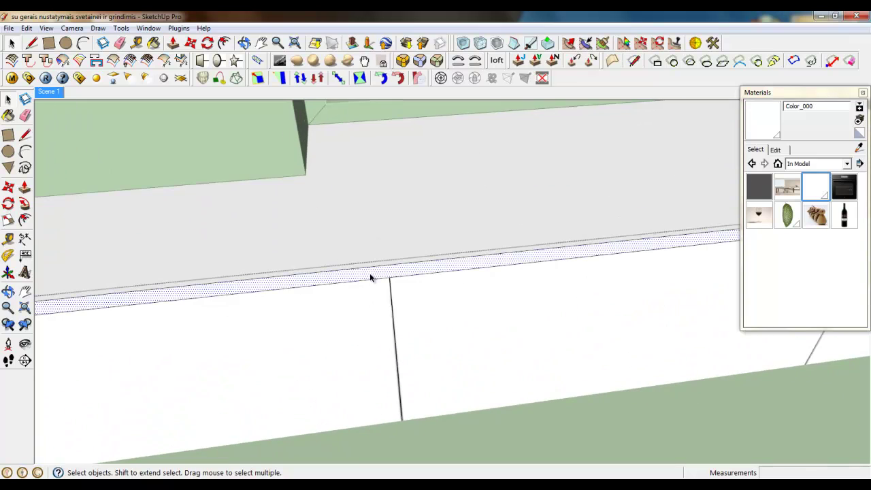
{"action": "left_click", "coordinate": [402, 60]}
{"action": "left_click", "coordinate": [422, 116]}
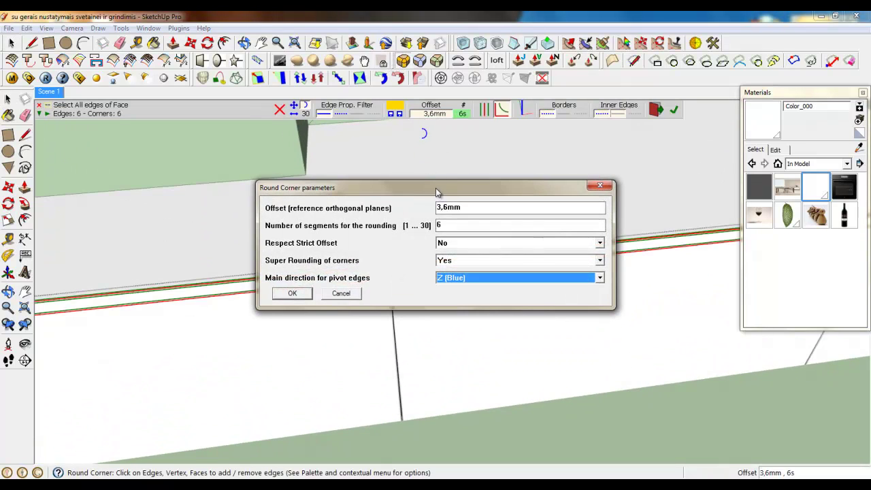
{"action": "left_click", "coordinate": [439, 206]}
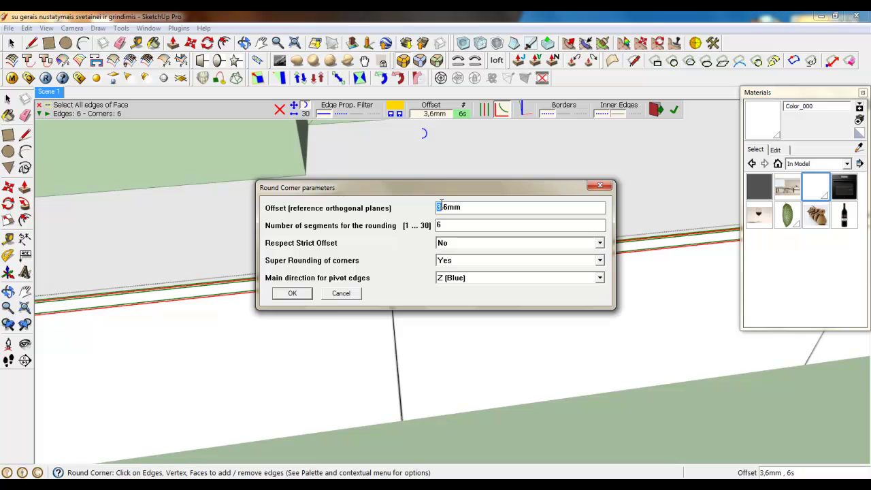
{"action": "type", "text": "1"}
{"action": "left_click", "coordinate": [292, 294]}
{"action": "scroll", "coordinate": [334, 380], "scroll_direction": "down", "scroll_amount": 5}
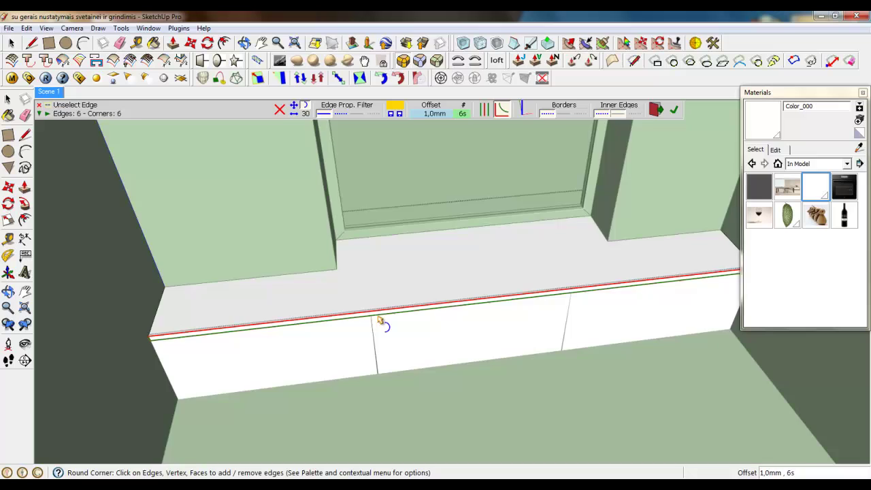
{"action": "scroll", "coordinate": [380, 320], "scroll_direction": "down", "scroll_amount": 5}
{"action": "left_click", "coordinate": [674, 110]}
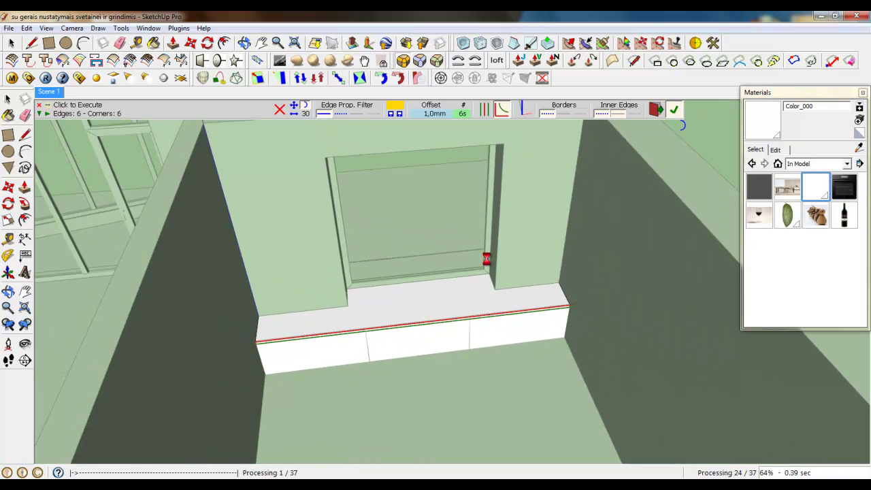
{"action": "key", "text": "space"}
Step: Close the ledge group to return to editing the whole model
{"action": "scroll", "coordinate": [409, 306], "scroll_direction": "up", "scroll_amount": 3}
{"action": "right_click", "coordinate": [360, 300]}
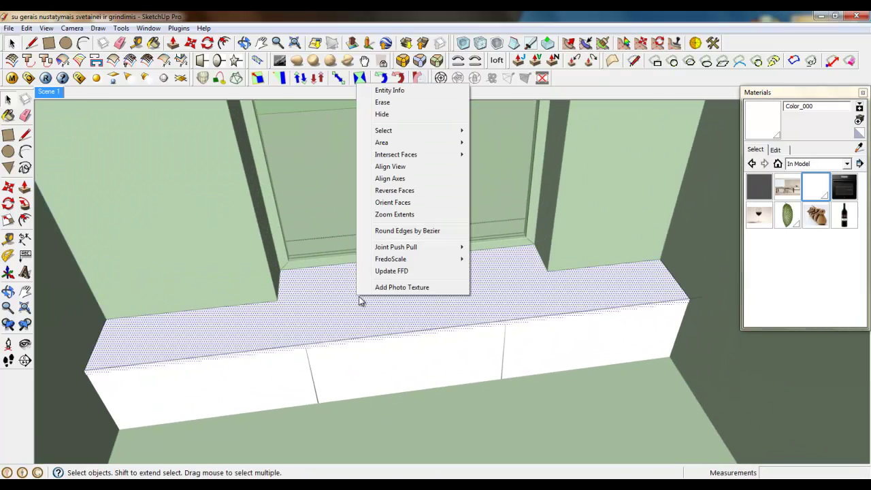
{"action": "left_click", "coordinate": [259, 278]}
{"action": "right_click", "coordinate": [254, 276]}
{"action": "left_click", "coordinate": [289, 284]}
Step: Examine the ledge and its front panels within the room from several distances and angles
{"action": "scroll", "coordinate": [435, 319], "scroll_direction": "down", "scroll_amount": 4}
{"action": "middle_click_drag", "start_coordinate": [435, 318], "coordinate": [487, 332]}
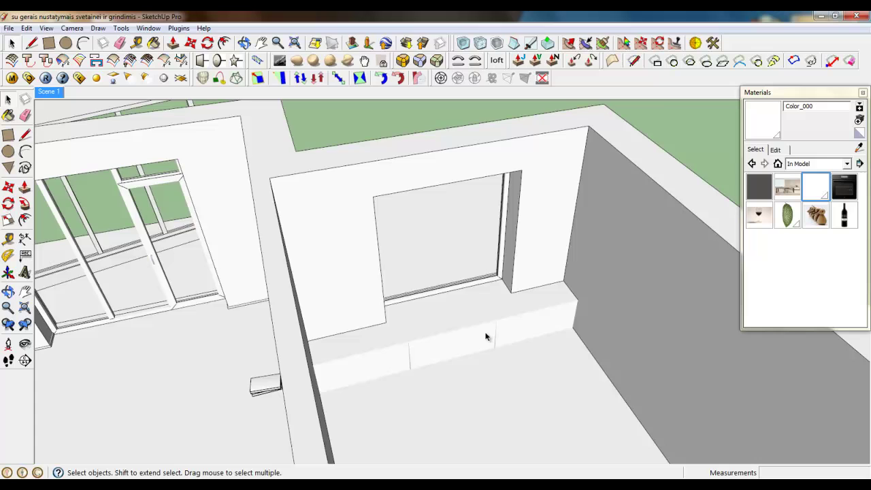
{"action": "scroll", "coordinate": [499, 291], "scroll_direction": "up", "scroll_amount": 3}
{"action": "middle_click_drag", "start_coordinate": [498, 331], "coordinate": [286, 376]}
{"action": "scroll", "coordinate": [273, 375], "scroll_direction": "up", "scroll_amount": 3}
{"action": "left_click", "coordinate": [273, 375]}
{"action": "scroll", "coordinate": [222, 377], "scroll_direction": "down", "scroll_amount": 2}
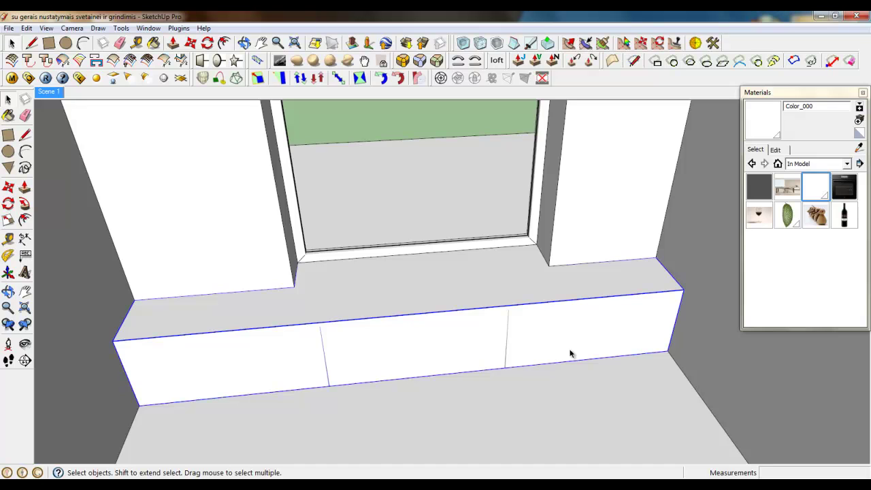
{"action": "scroll", "coordinate": [544, 348], "scroll_direction": "down", "scroll_amount": 2}
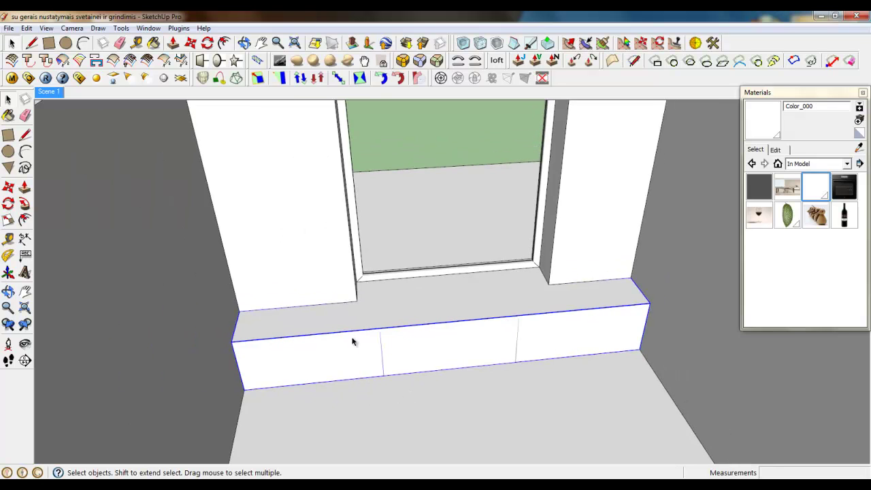
Step: Draw a rectangle about 605 mm by 361 mm on the ledge top near the window's inner wall corner
{"action": "middle_click_drag", "start_coordinate": [407, 375], "coordinate": [538, 344]}
{"action": "scroll", "coordinate": [539, 344], "scroll_direction": "up", "scroll_amount": 3}
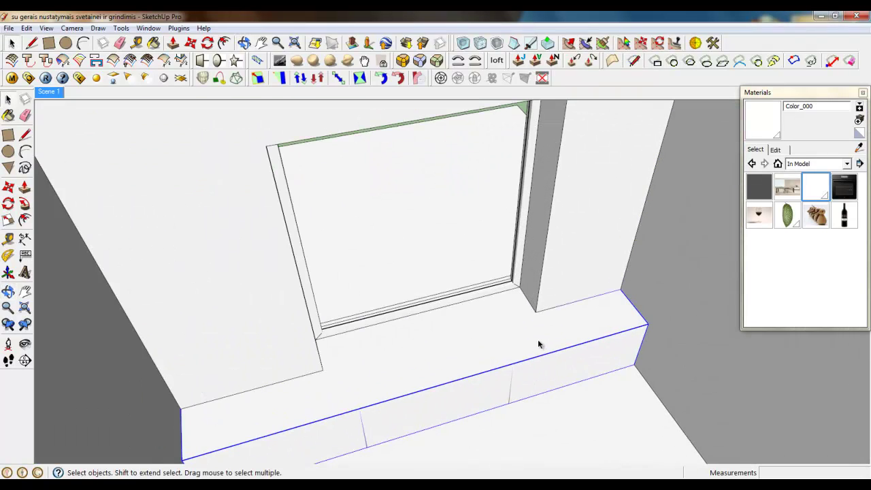
{"action": "scroll", "coordinate": [543, 320], "scroll_direction": "up", "scroll_amount": 2}
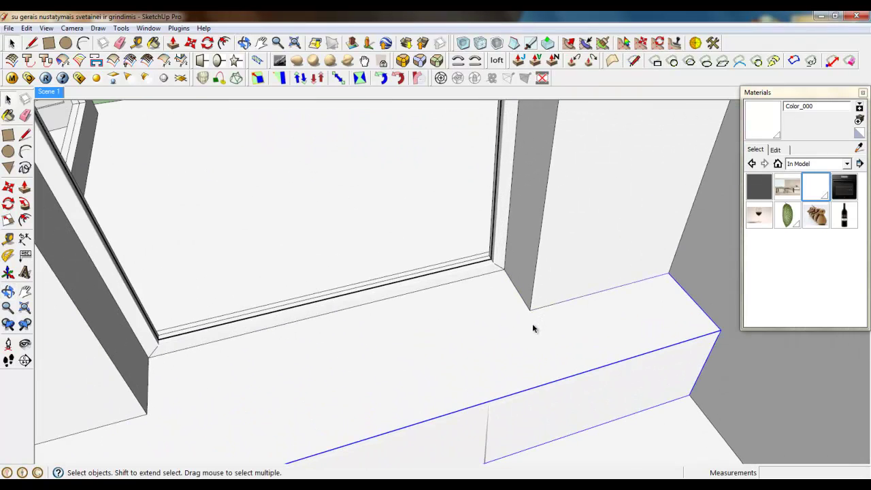
{"action": "left_click", "coordinate": [48, 43]}
{"action": "middle_click_drag", "start_coordinate": [522, 319], "coordinate": [348, 325]}
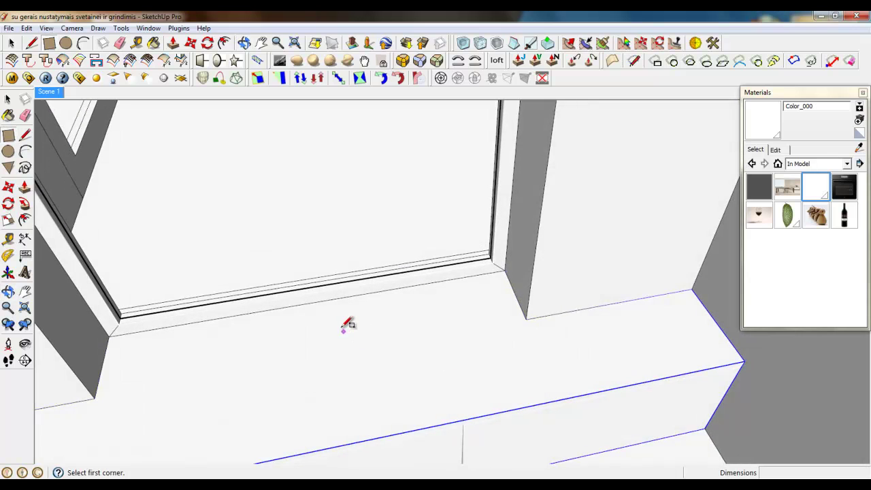
{"action": "left_click", "coordinate": [341, 325]}
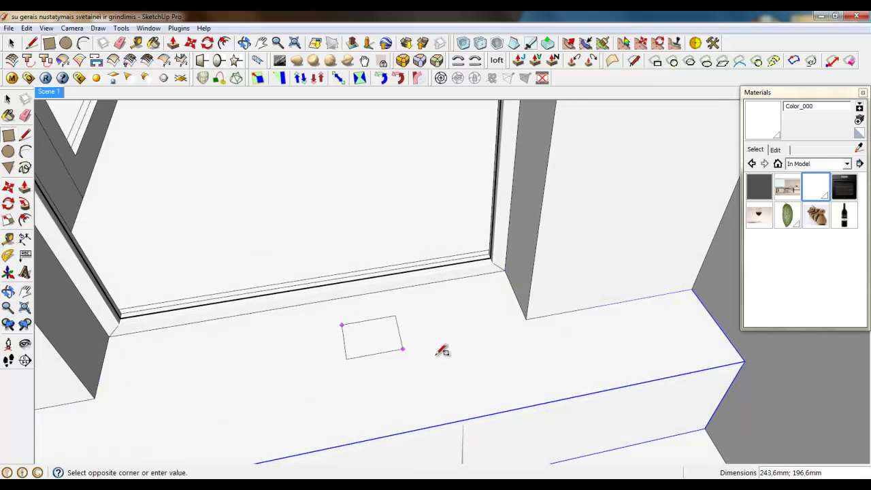
{"action": "left_click", "coordinate": [509, 366]}
Step: Make the rectangle a group and paint its face inside the group with Color_000
{"action": "key", "text": "space"}
{"action": "scroll", "coordinate": [335, 335], "scroll_direction": "up", "scroll_amount": 3}
{"action": "right_click", "coordinate": [435, 333]}
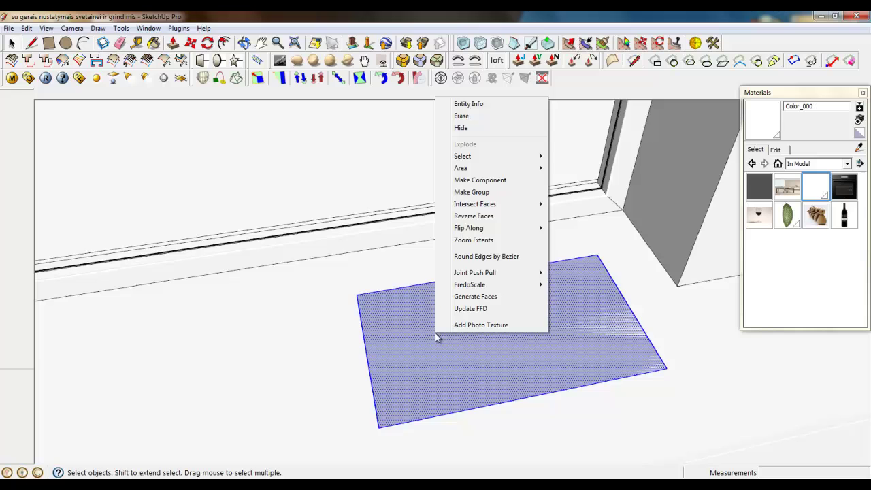
{"action": "left_click", "coordinate": [494, 196]}
{"action": "middle_click_drag", "start_coordinate": [479, 307], "coordinate": [372, 401]}
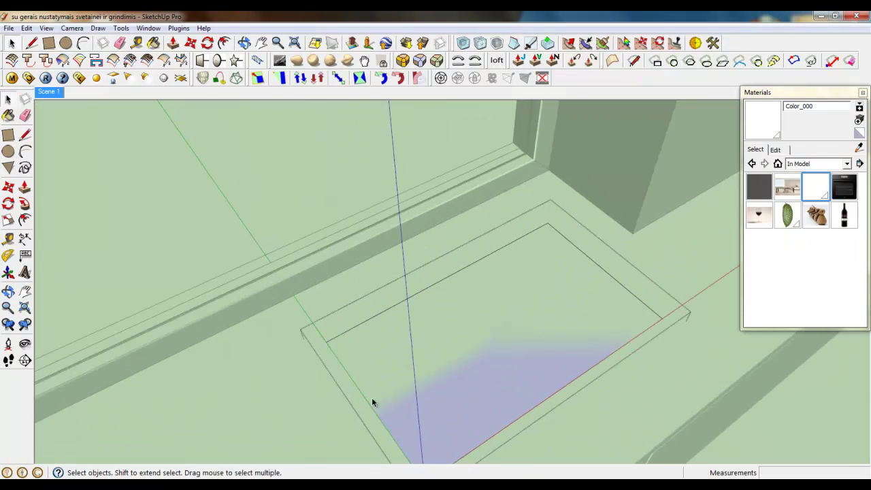
{"action": "scroll", "coordinate": [307, 263], "scroll_direction": "down", "scroll_amount": 3}
{"action": "scroll", "coordinate": [308, 264], "scroll_direction": "up", "scroll_amount": 4}
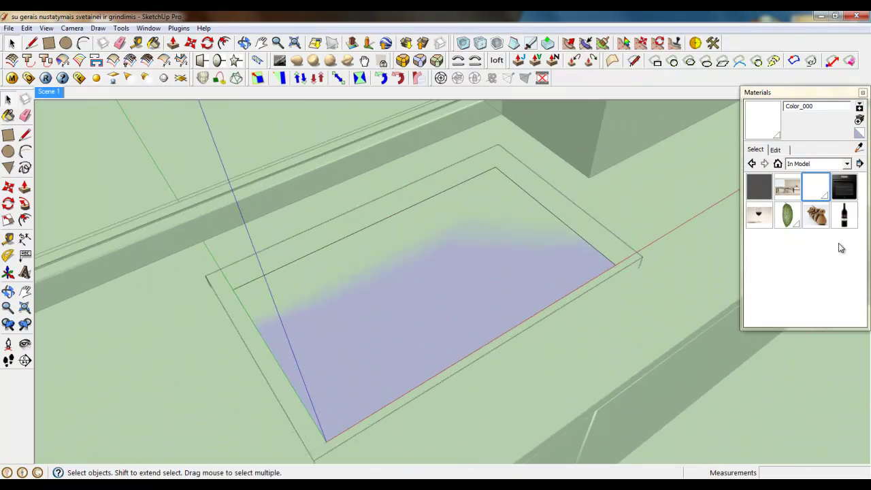
{"action": "left_click", "coordinate": [816, 186]}
{"action": "left_click", "coordinate": [467, 266]}
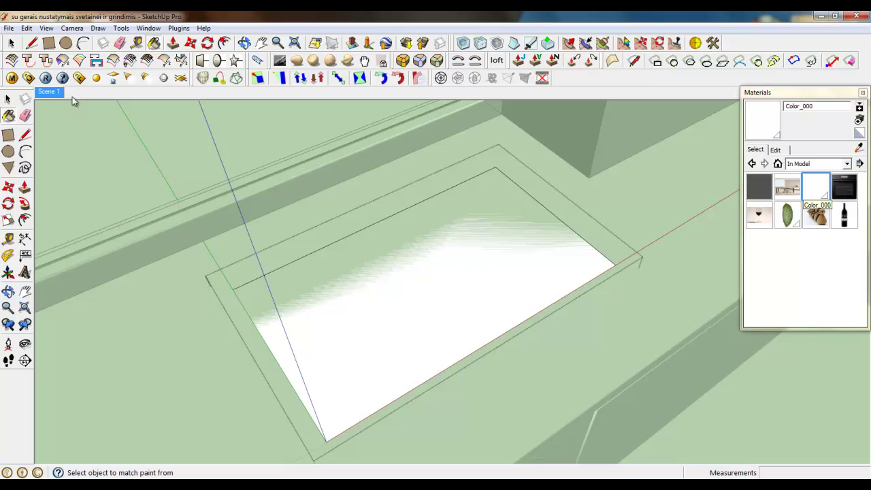
Step: Divide the rectangle's long edge on the window side into 6 equal segments
{"action": "left_click", "coordinate": [32, 43]}
{"action": "right_click", "coordinate": [307, 254]}
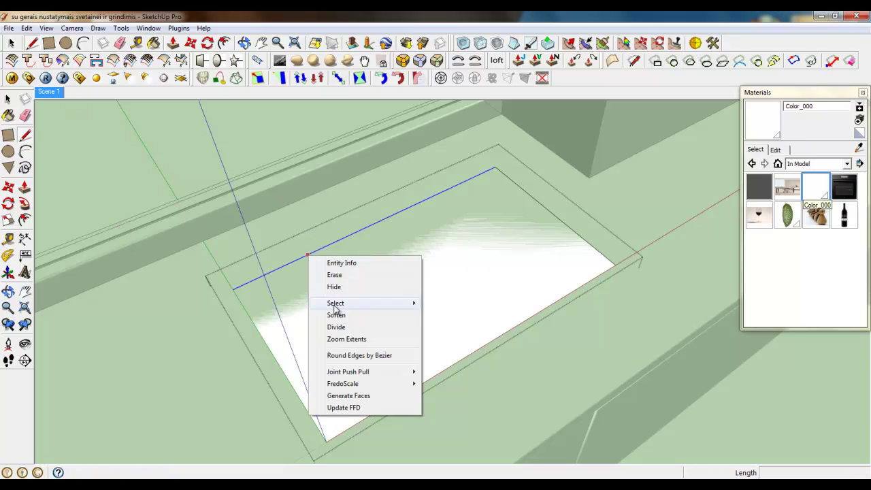
{"action": "left_click", "coordinate": [334, 329]}
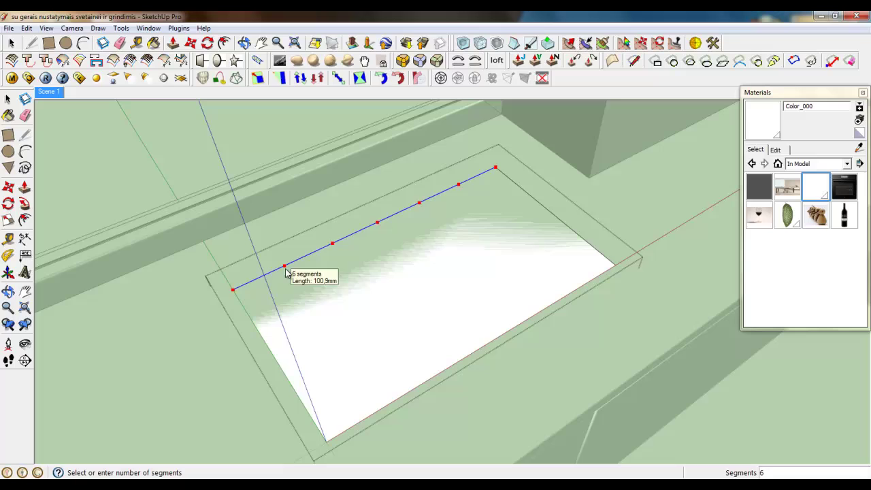
{"action": "left_click", "coordinate": [286, 272]}
Step: Draw five crosswise lines from the division points to the rectangle's opposite long edge
{"action": "key", "text": "l"}
{"action": "left_click", "coordinate": [284, 266]}
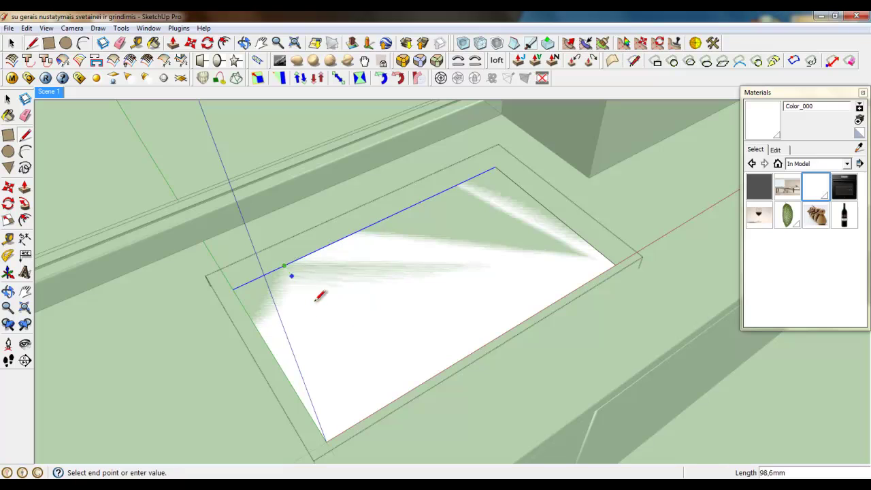
{"action": "left_click", "coordinate": [385, 405]}
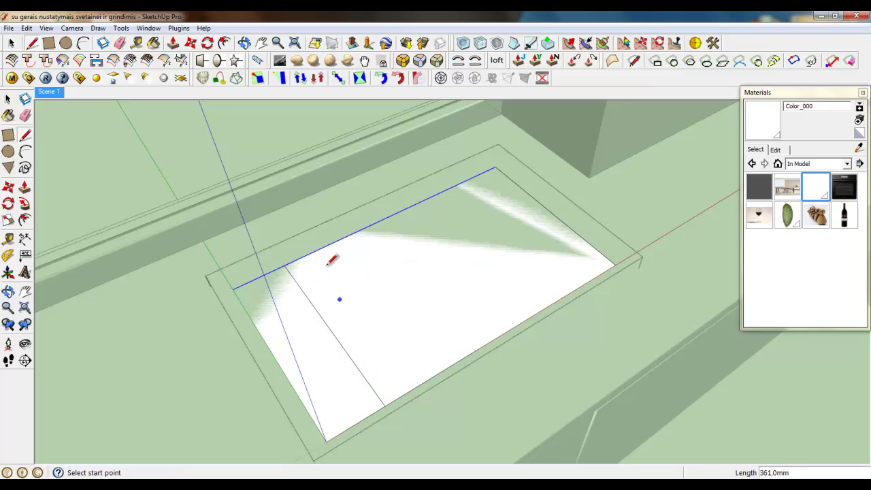
{"action": "left_click", "coordinate": [437, 373]}
{"action": "left_click", "coordinate": [487, 341]}
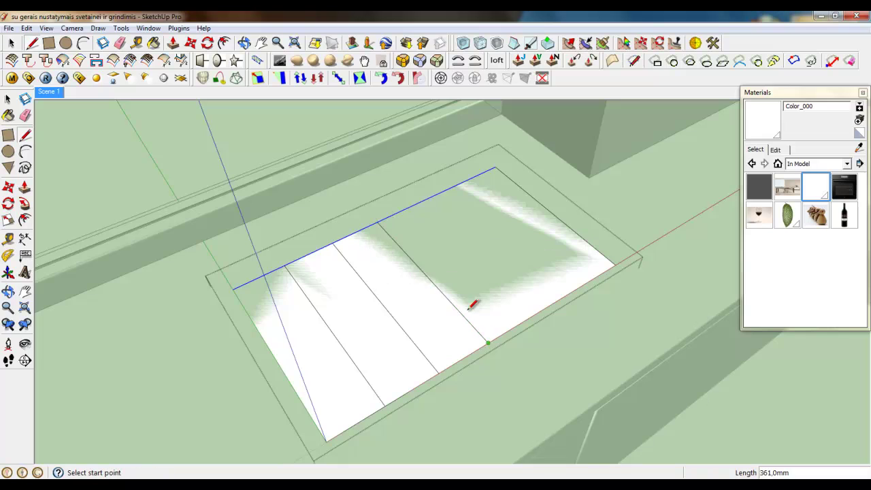
{"action": "left_click", "coordinate": [533, 314]}
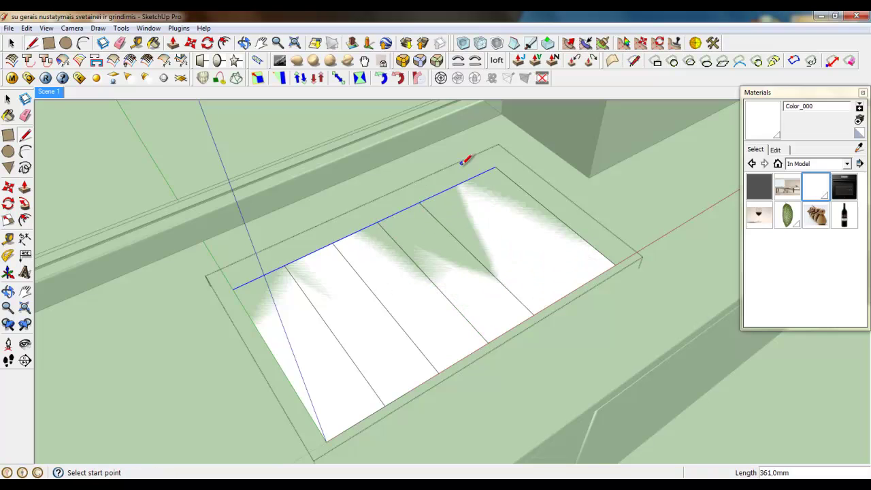
{"action": "left_click", "coordinate": [32, 44]}
{"action": "left_click", "coordinate": [460, 184]}
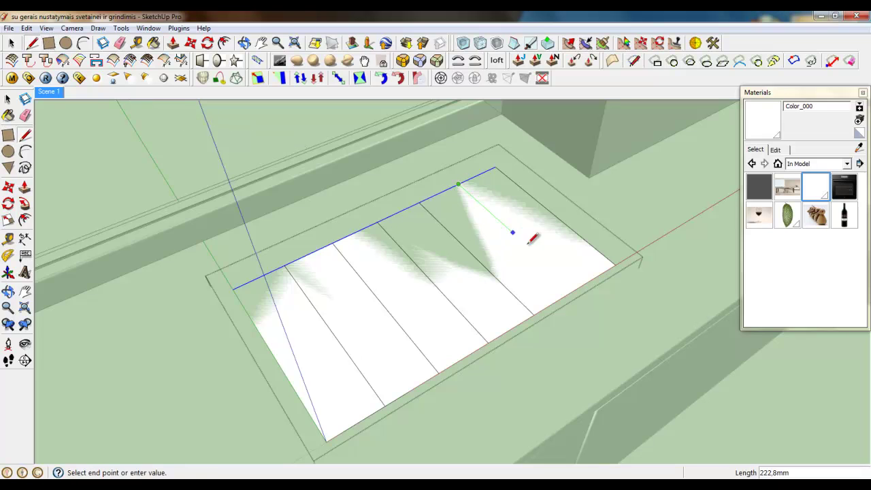
{"action": "left_click", "coordinate": [575, 287]}
Step: Draw three lengthwise lines across the rectangle at its middle and quarter depths to complete a 6 by 4 grid
{"action": "left_click", "coordinate": [550, 214]}
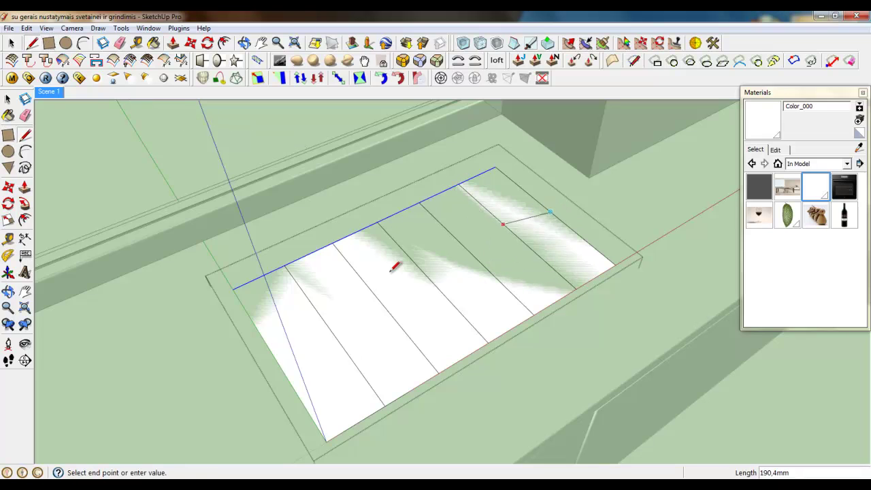
{"action": "left_click", "coordinate": [276, 357]}
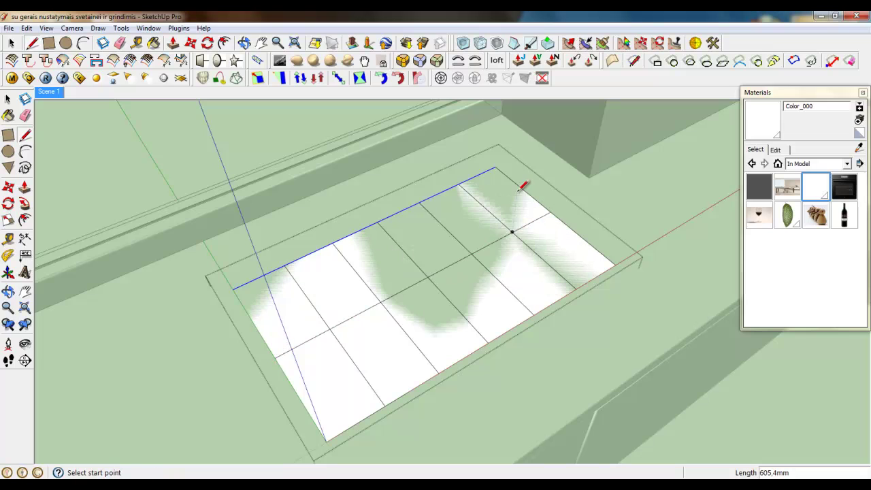
{"action": "left_click", "coordinate": [522, 189]}
{"action": "left_click", "coordinate": [252, 317]}
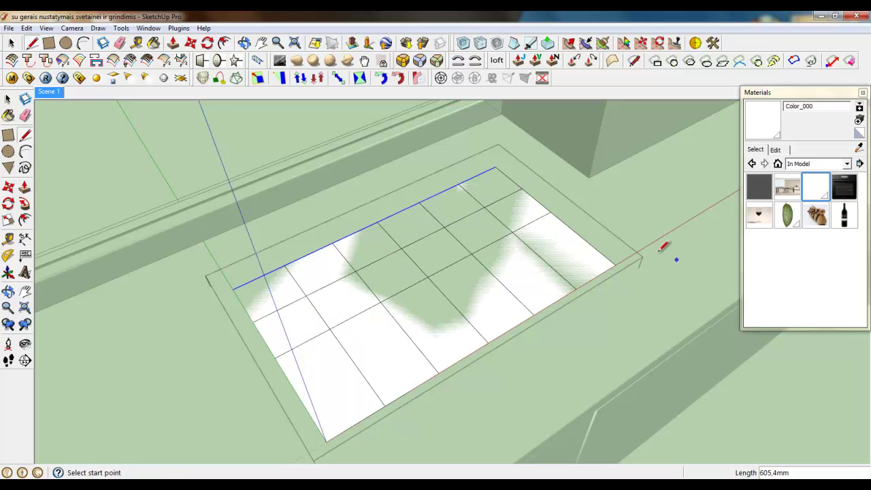
{"action": "left_click", "coordinate": [300, 394]}
{"action": "key", "text": "space"}
Step: Rotate the whole grid inside its group by about 9,5 degrees around its centre point
{"action": "scroll", "coordinate": [312, 276], "scroll_direction": "down", "scroll_amount": 5}
{"action": "left_click", "coordinate": [312, 277]}
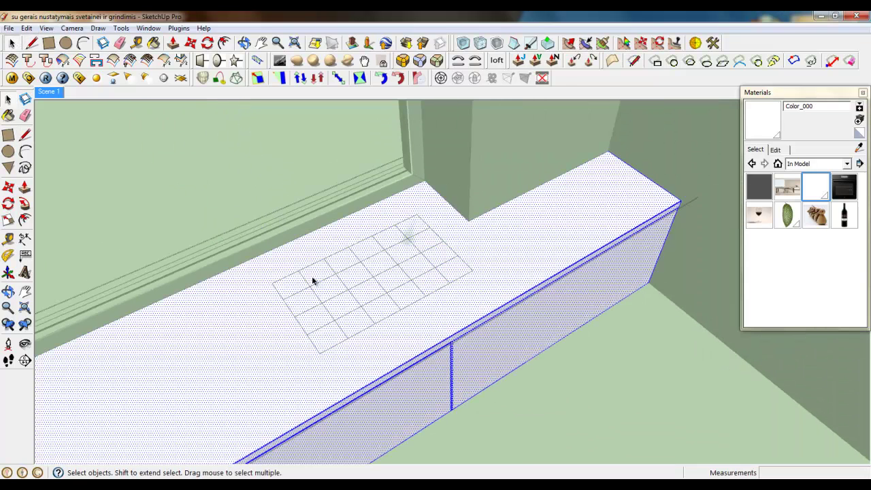
{"action": "double_click", "coordinate": [312, 290]}
{"action": "left_click", "coordinate": [312, 289]}
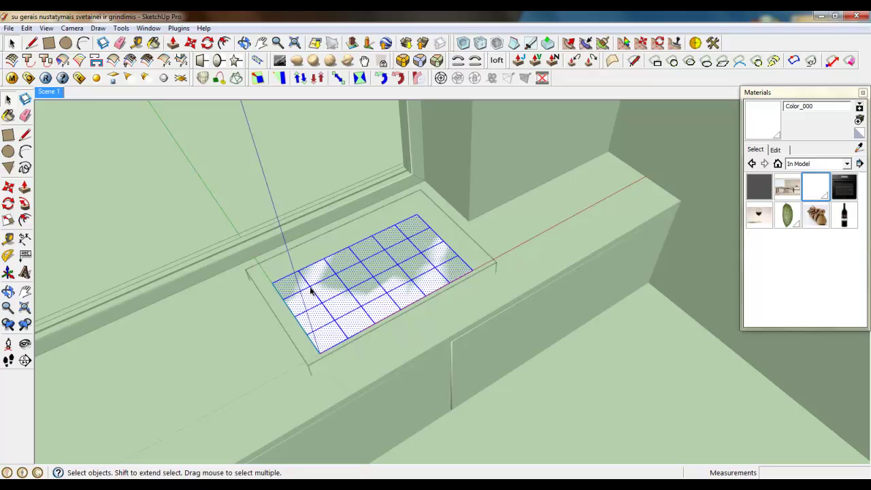
{"action": "middle_click_drag", "start_coordinate": [310, 291], "coordinate": [311, 340]}
{"action": "key", "text": "q"}
{"action": "scroll", "coordinate": [347, 227], "scroll_direction": "up", "scroll_amount": 3}
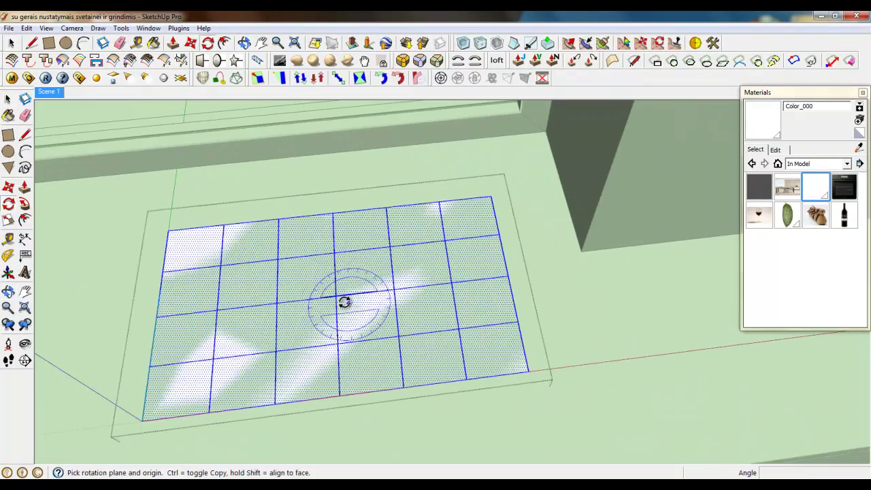
{"action": "left_click", "coordinate": [336, 296]}
{"action": "left_click", "coordinate": [672, 308]}
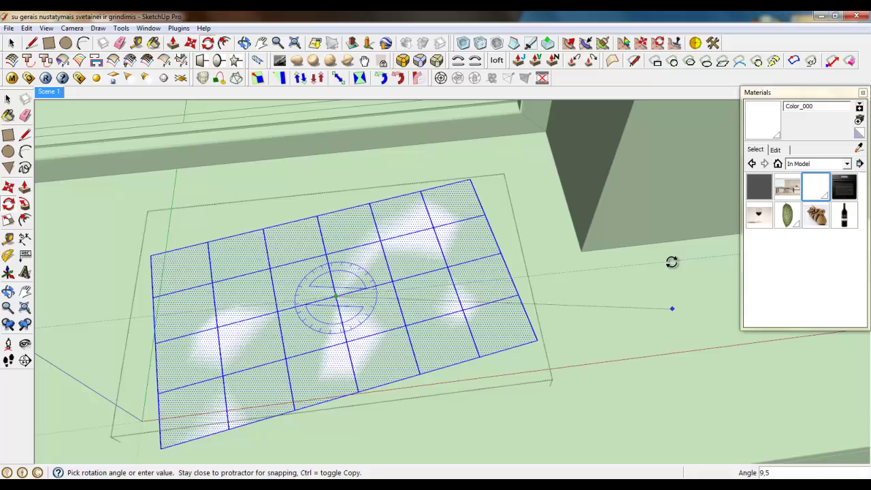
{"action": "left_click", "coordinate": [673, 262]}
Step: Move the middle vertex of the grid's short edge facing the wall corner inward by about 30 mm
{"action": "left_click", "coordinate": [174, 43]}
{"action": "left_click", "coordinate": [191, 44]}
{"action": "scroll", "coordinate": [560, 267], "scroll_direction": "up", "scroll_amount": 3}
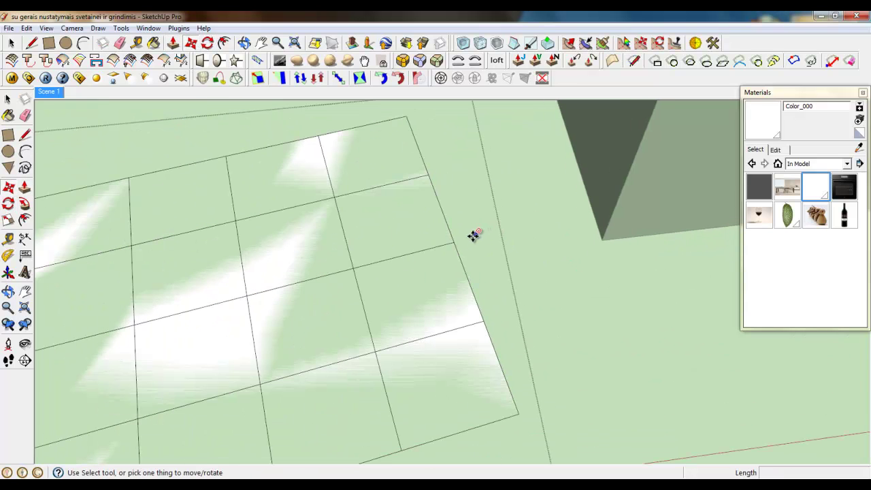
{"action": "left_click", "coordinate": [453, 242]}
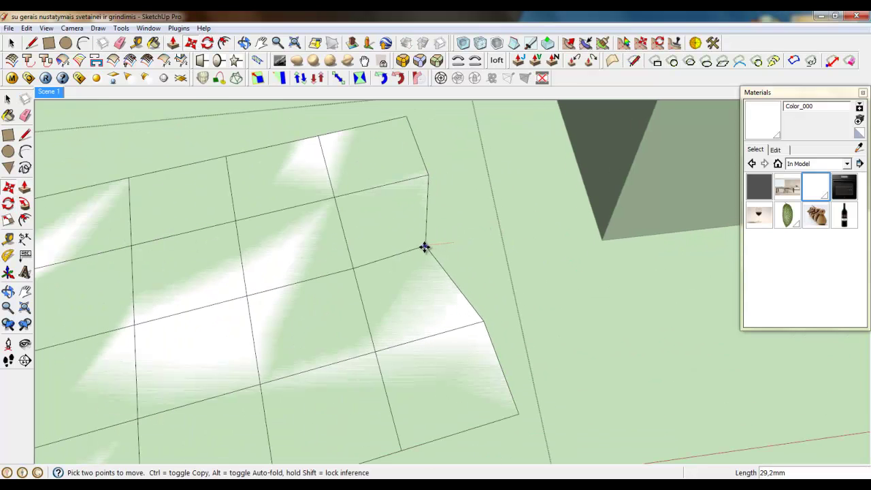
{"action": "left_click", "coordinate": [422, 248]}
Step: Move the whole grid along the ledge so its notched edge sits close to the wall corner
{"action": "mouse_move", "coordinate": [426, 278]}
{"action": "middle_mouse_down"}
{"action": "mouse_move", "coordinate": [415, 288]}
{"action": "mouse_move", "coordinate": [417, 267]}
{"action": "middle_mouse_up"}
{"action": "key", "text": "space"}
{"action": "triple_click", "coordinate": [251, 319]}
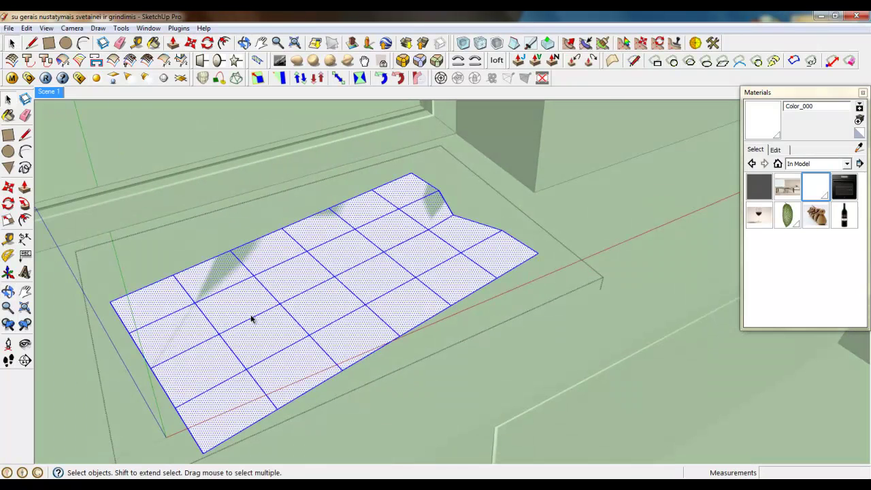
{"action": "left_click", "coordinate": [191, 43]}
{"action": "left_click", "coordinate": [265, 305]}
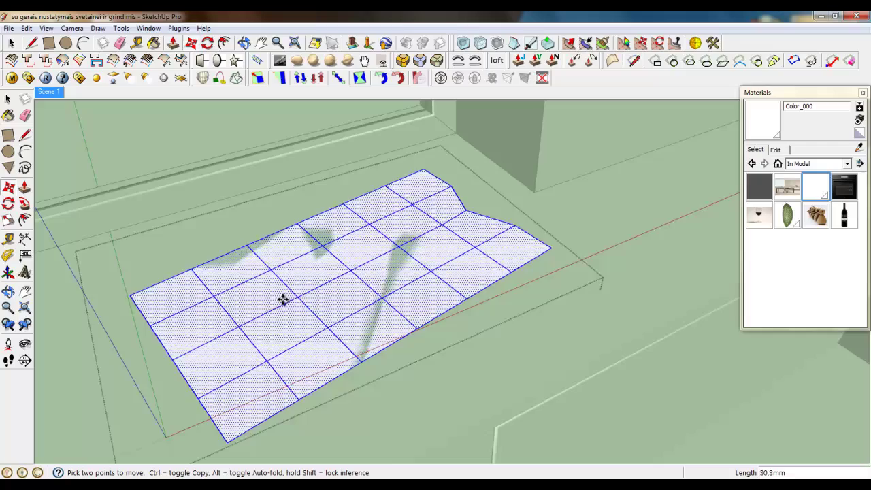
{"action": "left_click", "coordinate": [373, 280]}
Step: Move the vertex beside the notch inward about 25 mm and shift the grid's window-side corner slightly inward to clear the wall
{"action": "scroll", "coordinate": [344, 360], "scroll_direction": "down", "scroll_amount": 2}
{"action": "scroll", "coordinate": [470, 213], "scroll_direction": "up", "scroll_amount": 6}
{"action": "middle_click_drag", "start_coordinate": [443, 293], "coordinate": [472, 288]}
{"action": "scroll", "coordinate": [573, 255], "scroll_direction": "down", "scroll_amount": 4}
{"action": "scroll", "coordinate": [527, 271], "scroll_direction": "down", "scroll_amount": 1}
{"action": "scroll", "coordinate": [476, 285], "scroll_direction": "up", "scroll_amount": 4}
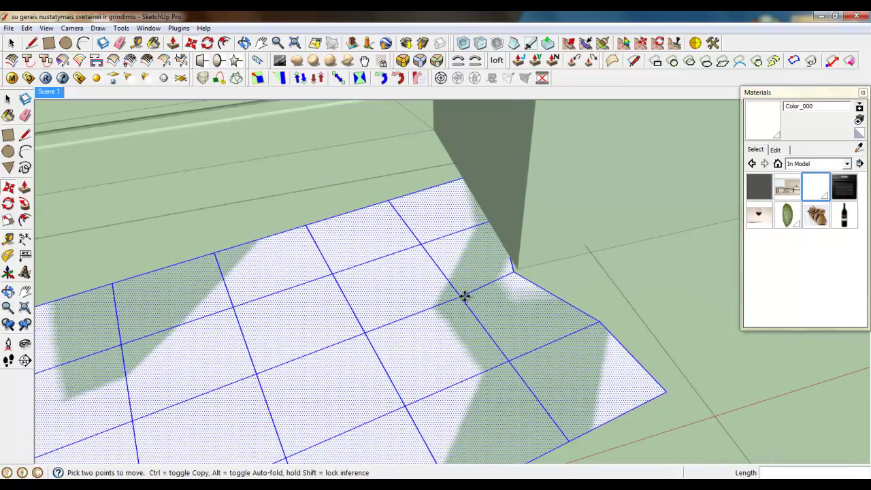
{"action": "scroll", "coordinate": [455, 295], "scroll_direction": "down", "scroll_amount": 2}
{"action": "scroll", "coordinate": [443, 298], "scroll_direction": "down", "scroll_amount": 2}
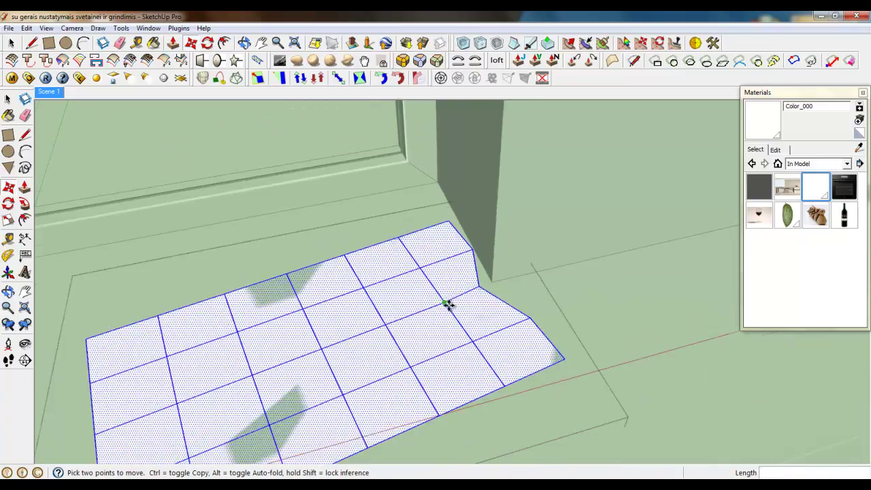
{"action": "scroll", "coordinate": [471, 246], "scroll_direction": "up", "scroll_amount": 4}
{"action": "left_click", "coordinate": [173, 44]}
{"action": "left_click", "coordinate": [192, 44]}
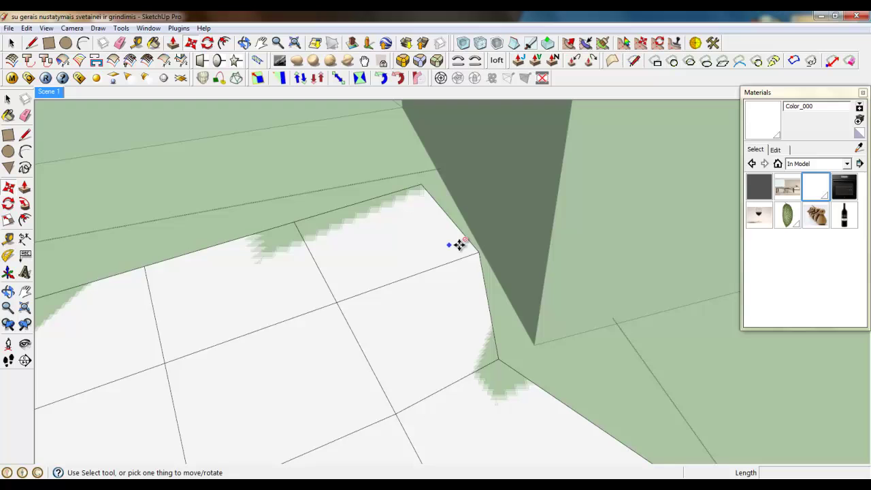
{"action": "left_click", "coordinate": [478, 251]}
{"action": "left_click", "coordinate": [442, 260]}
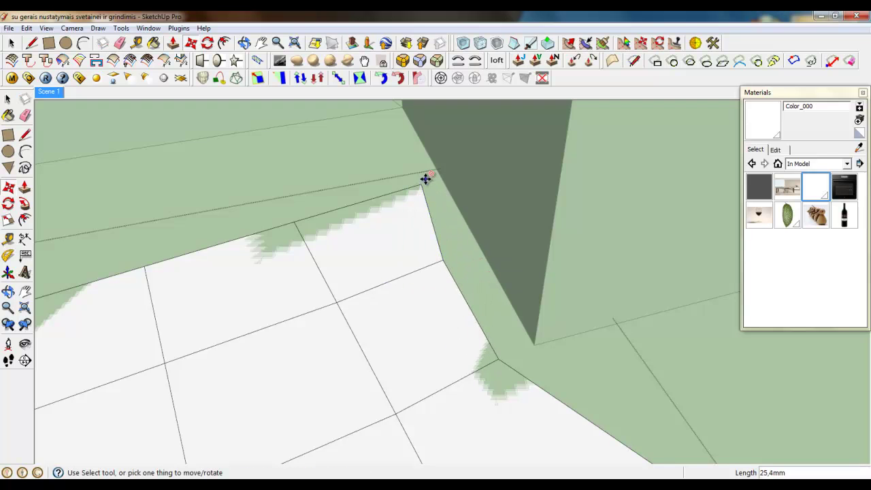
{"action": "left_click", "coordinate": [419, 186]}
{"action": "left_click", "coordinate": [410, 189]}
{"action": "scroll", "coordinate": [413, 192], "scroll_direction": "down", "scroll_amount": 4}
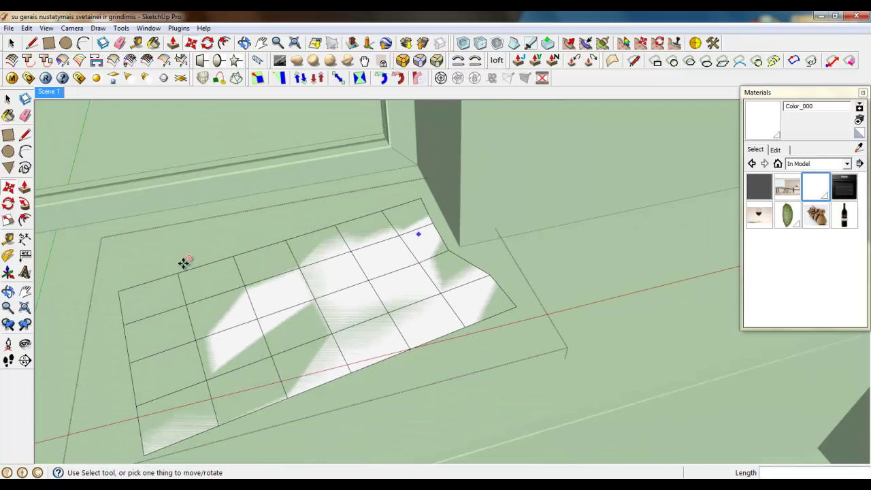
Step: Move the whole reshaped grid about 18 mm closer to the wall corner
{"action": "left_click", "coordinate": [11, 41]}
{"action": "scroll", "coordinate": [515, 331], "scroll_direction": "down", "scroll_amount": 4}
{"action": "double_click", "coordinate": [360, 314]}
{"action": "triple_click", "coordinate": [360, 314]}
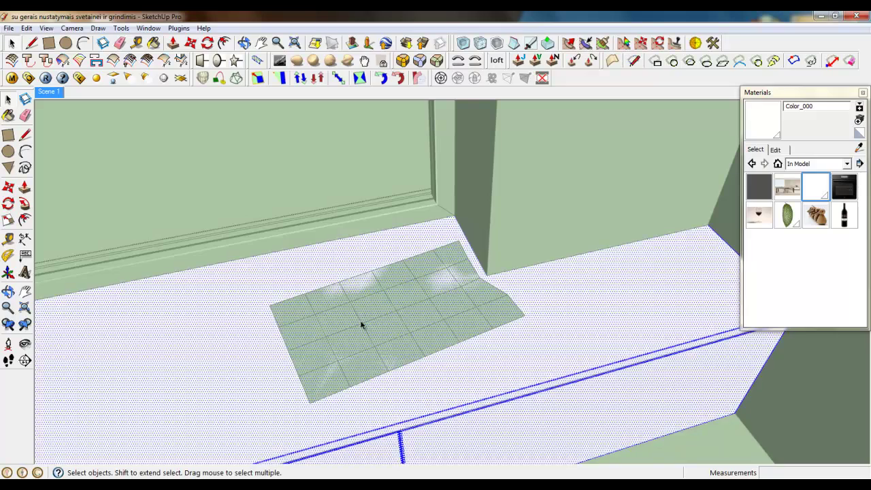
{"action": "double_click", "coordinate": [361, 325]}
{"action": "left_click", "coordinate": [190, 43]}
{"action": "scroll", "coordinate": [400, 302], "scroll_direction": "up", "scroll_amount": 6}
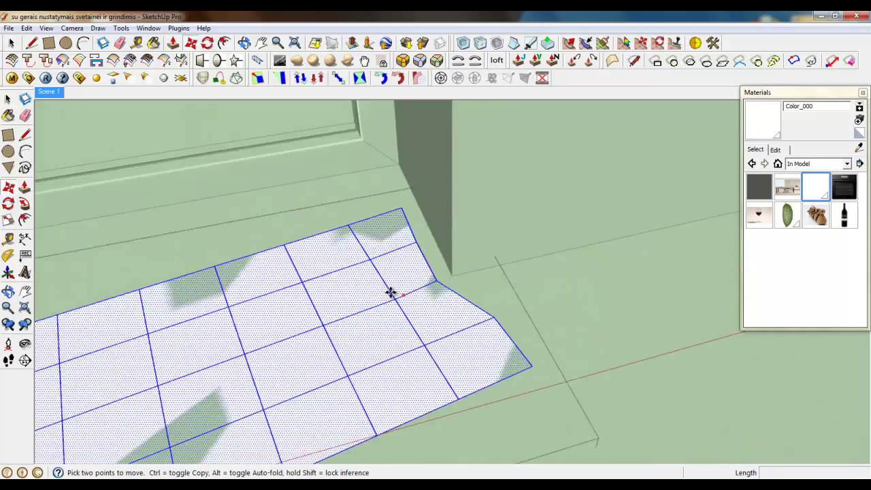
{"action": "left_click", "coordinate": [391, 319]}
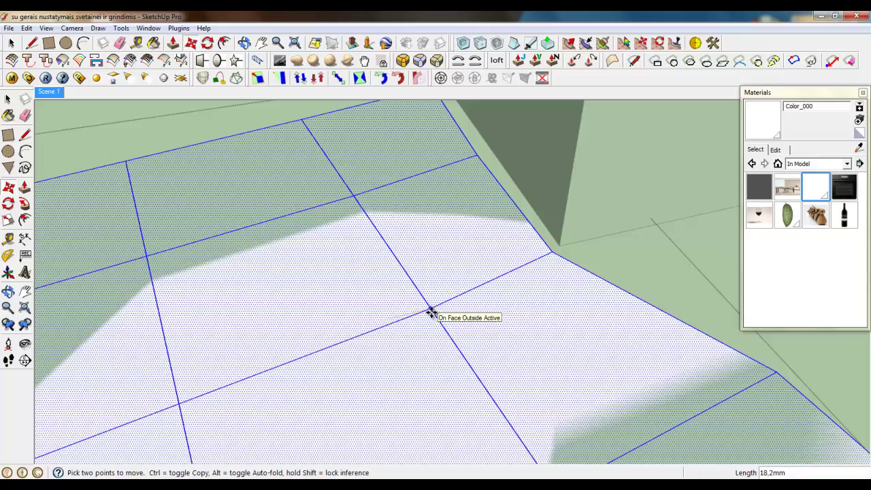
{"action": "left_click", "coordinate": [431, 312]}
{"action": "scroll", "coordinate": [461, 327], "scroll_direction": "down", "scroll_amount": 4}
{"action": "scroll", "coordinate": [480, 319], "scroll_direction": "down", "scroll_amount": 3}
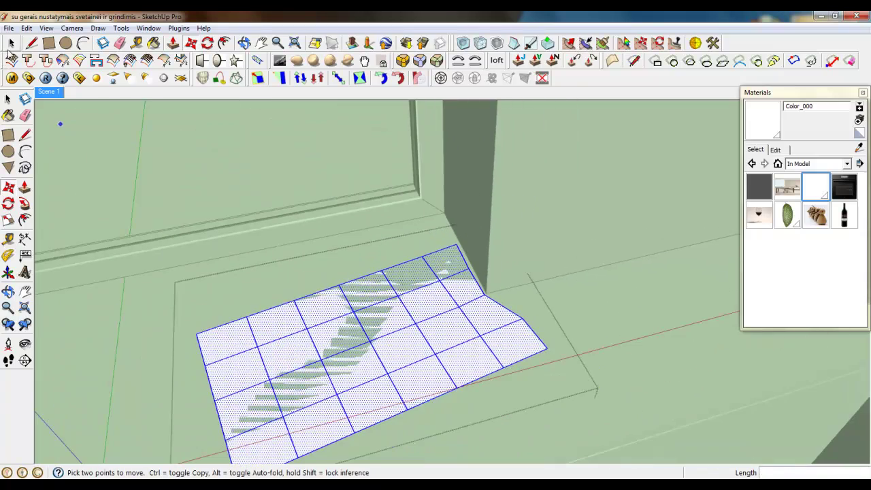
Step: Select the grid cells nearest the wall corner and raise them 5 mm along the blue axis
{"action": "left_click", "coordinate": [11, 45]}
{"action": "middle_click_drag", "start_coordinate": [332, 303], "coordinate": [443, 302]}
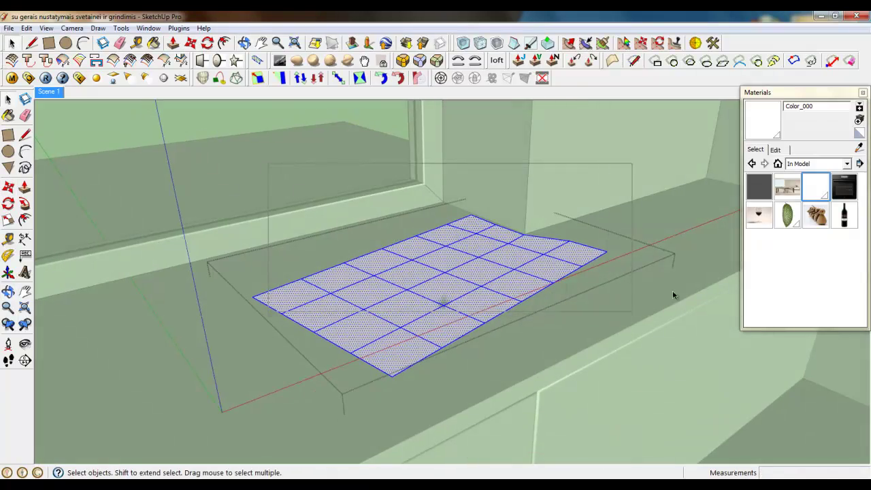
{"action": "left_click_drag", "start_coordinate": [672, 295], "coordinate": [693, 283]}
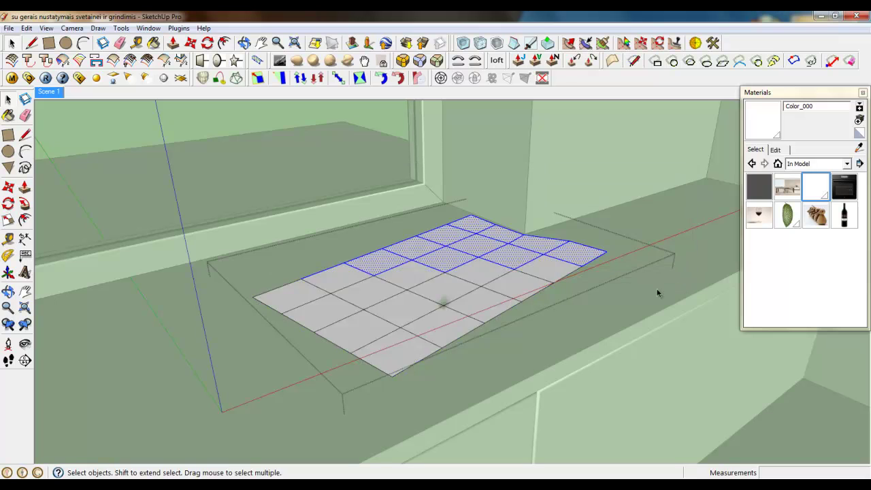
{"action": "scroll", "coordinate": [418, 266], "scroll_direction": "up", "scroll_amount": 5}
{"action": "key", "text": "m"}
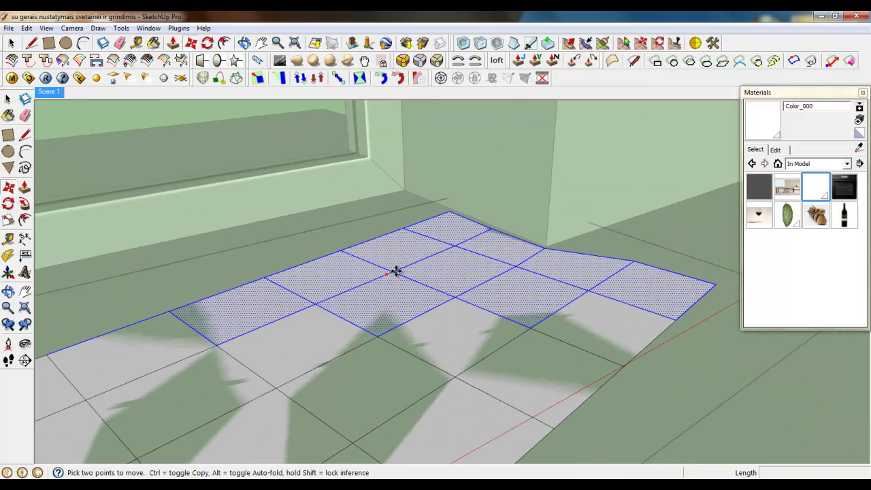
{"action": "left_click", "coordinate": [397, 269]}
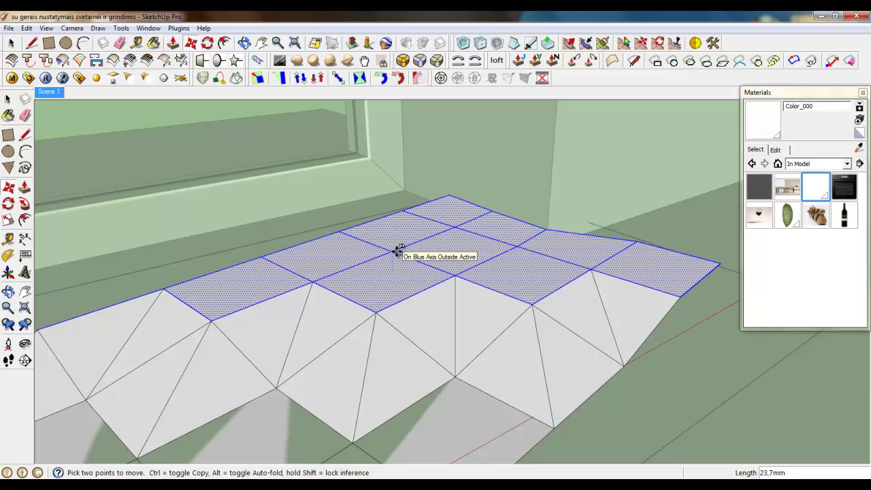
{"action": "scroll", "coordinate": [397, 251], "scroll_direction": "down", "scroll_amount": 3}
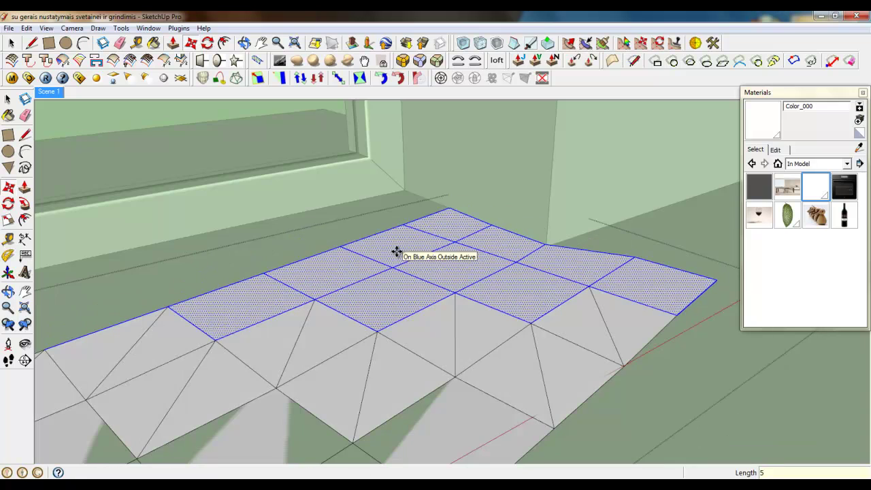
Step: Narrow the selection to the cells closer to the wall corner and raise them another 5 mm
{"action": "left_click", "coordinate": [10, 42]}
{"action": "scroll", "coordinate": [298, 354], "scroll_direction": "down", "scroll_amount": 2}
{"action": "scroll", "coordinate": [298, 354], "scroll_direction": "up", "scroll_amount": 2}
{"action": "scroll", "coordinate": [249, 243], "scroll_direction": "down", "scroll_amount": 1}
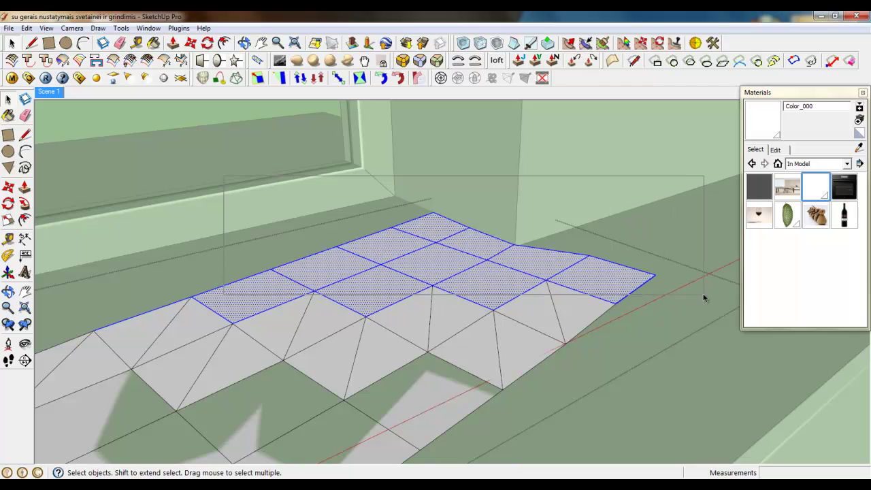
{"action": "left_click_drag", "start_coordinate": [704, 296], "coordinate": [702, 289]}
{"action": "left_click", "coordinate": [327, 265], "text": "shift"}
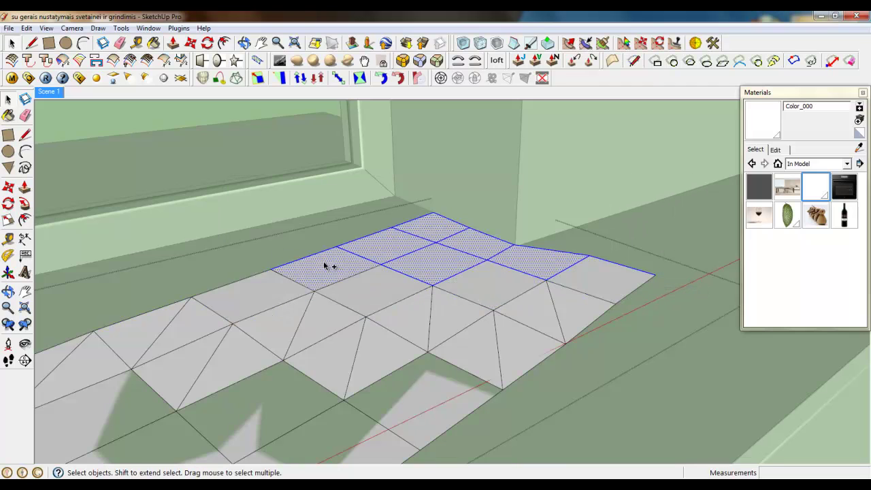
{"action": "key", "text": "m"}
{"action": "left_click", "coordinate": [436, 243]}
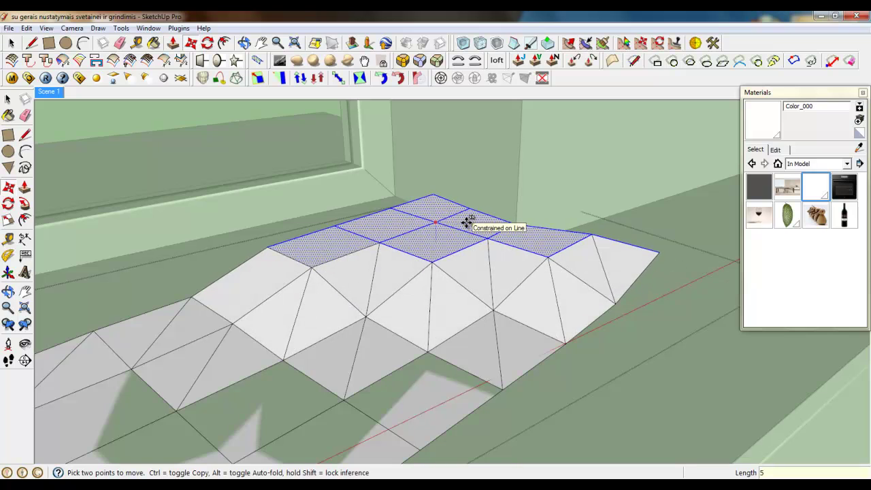
{"action": "key", "text": "Return"}
Step: Raise the window-side edge vertex two cells from the corner and its neighbouring inner vertex by 5 mm each
{"action": "scroll", "coordinate": [505, 326], "scroll_direction": "down", "scroll_amount": 2}
{"action": "middle_click_drag", "start_coordinate": [508, 324], "coordinate": [407, 258]}
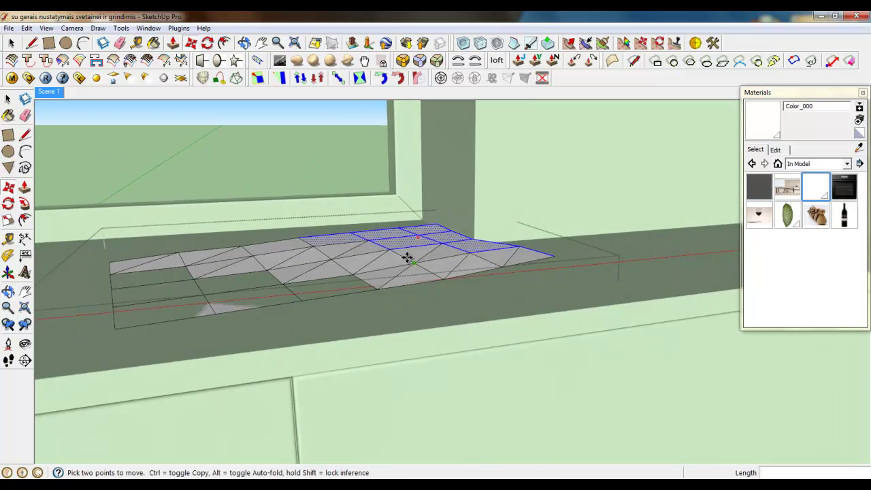
{"action": "scroll", "coordinate": [406, 257], "scroll_direction": "up", "scroll_amount": 2}
{"action": "scroll", "coordinate": [402, 249], "scroll_direction": "up", "scroll_amount": 3}
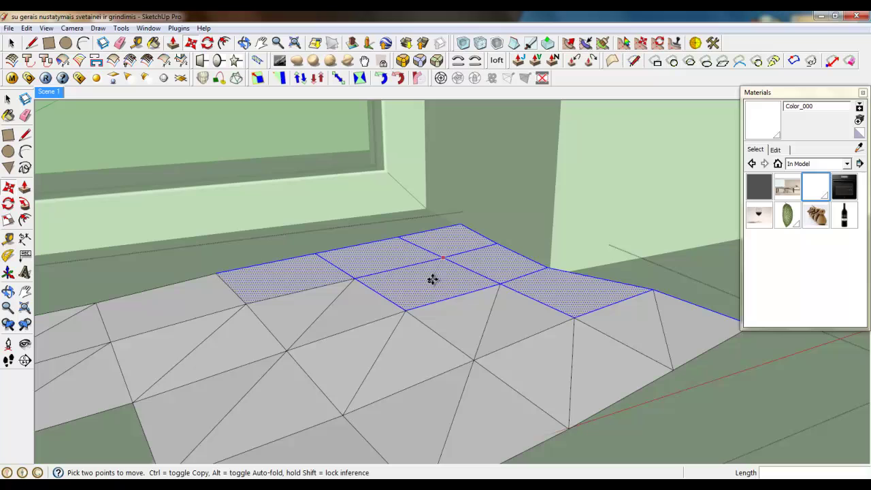
{"action": "left_click", "coordinate": [174, 44]}
{"action": "left_click", "coordinate": [191, 44]}
{"action": "left_click", "coordinate": [321, 254]}
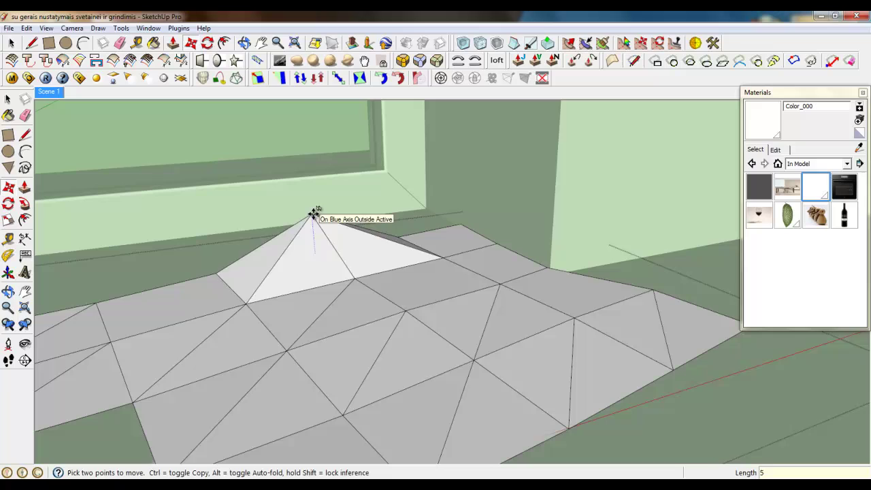
{"action": "type", "text": "5"}
{"action": "key", "text": "Return"}
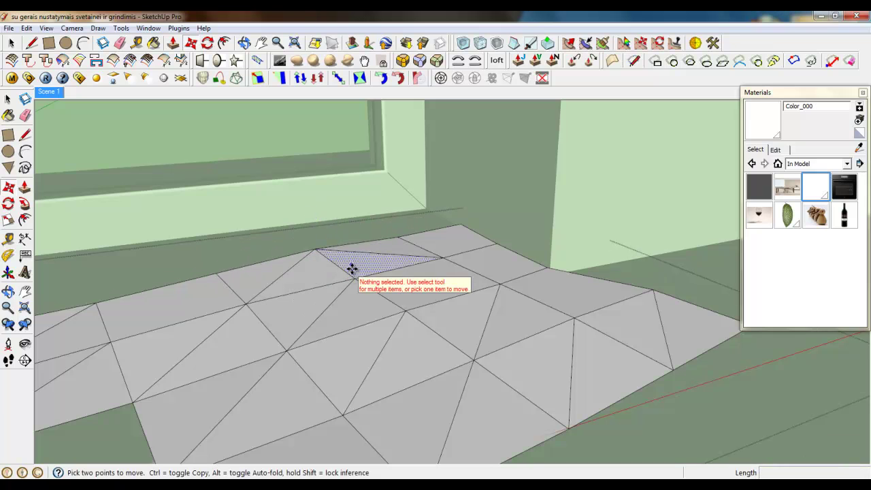
{"action": "left_click", "coordinate": [353, 275]}
{"action": "type", "text": "5"}
{"action": "key", "text": "Return"}
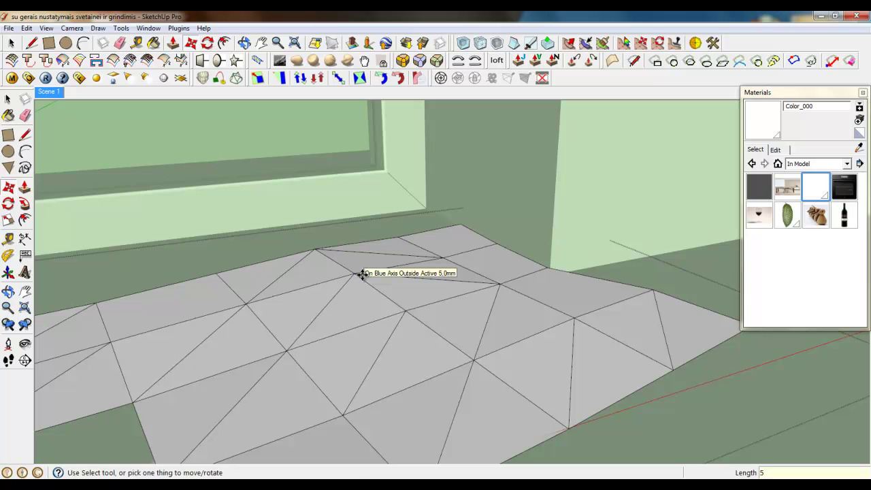
Step: Raise the inner vertex nearest the sheet's window-side corner, and lift the inner vertex beside the notch about 18 mm
{"action": "middle_click_drag", "start_coordinate": [359, 274], "coordinate": [439, 243]}
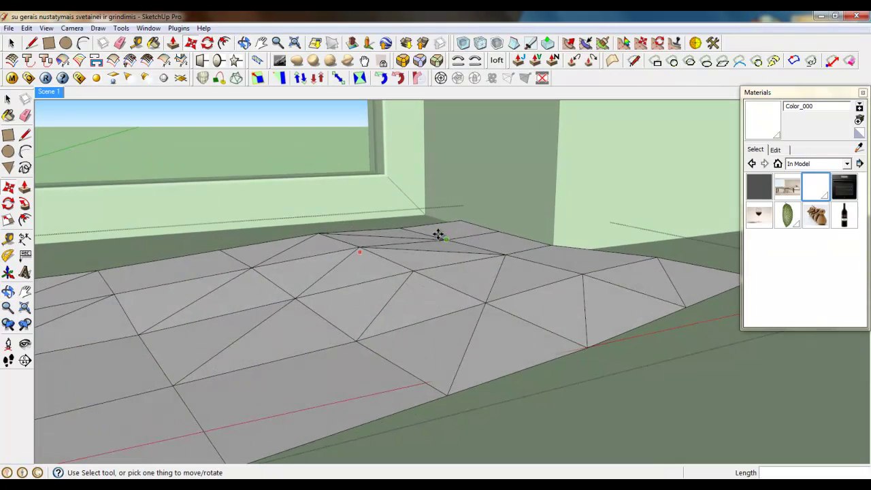
{"action": "left_click", "coordinate": [445, 239]}
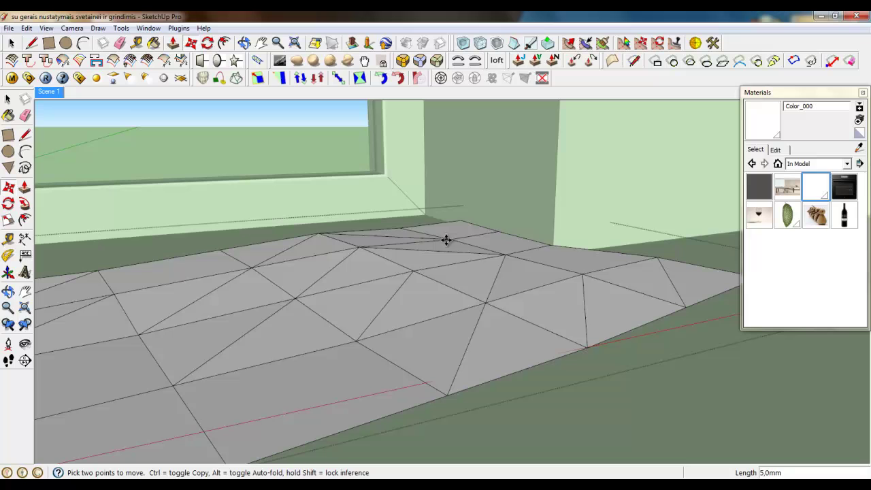
{"action": "left_click", "coordinate": [453, 220]}
{"action": "scroll", "coordinate": [459, 235], "scroll_direction": "up", "scroll_amount": 2}
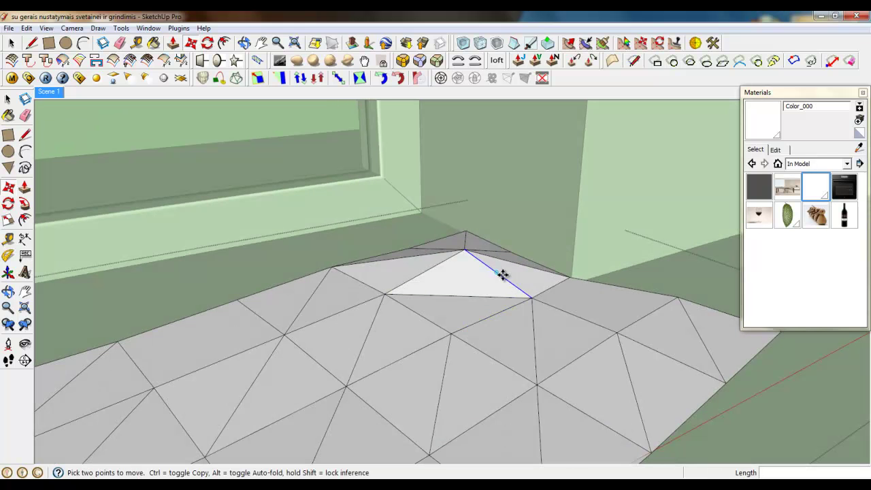
{"action": "left_click", "coordinate": [530, 298]}
{"action": "left_click", "coordinate": [532, 279]}
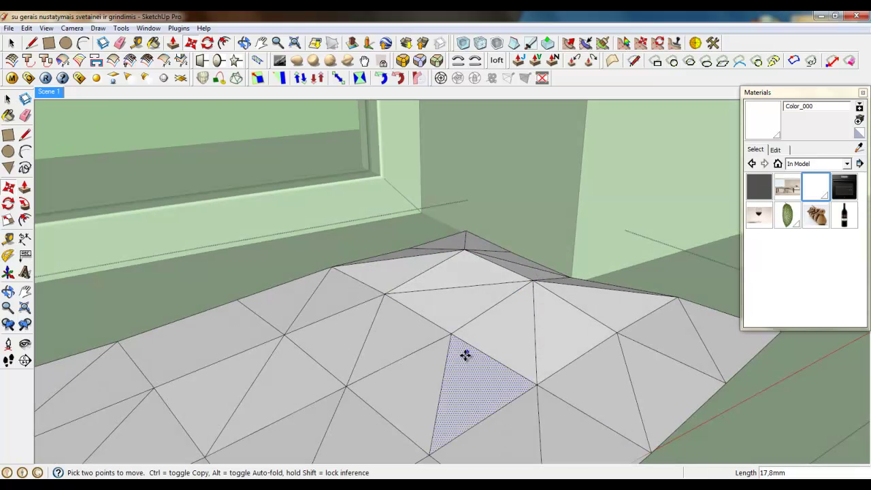
Step: Raise the notch vertex and the short-edge vertex between the notch and the window-side corner
{"action": "middle_click_drag", "start_coordinate": [465, 356], "coordinate": [388, 303]}
{"action": "scroll", "coordinate": [377, 280], "scroll_direction": "up", "scroll_amount": 3}
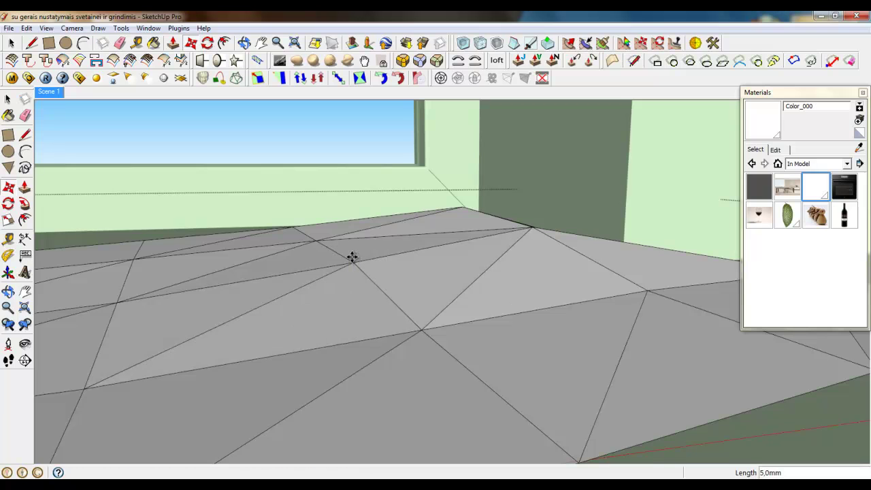
{"action": "scroll", "coordinate": [352, 257], "scroll_direction": "down", "scroll_amount": 3}
{"action": "middle_click_drag", "start_coordinate": [352, 256], "coordinate": [368, 320]}
{"action": "scroll", "coordinate": [485, 279], "scroll_direction": "up", "scroll_amount": 2}
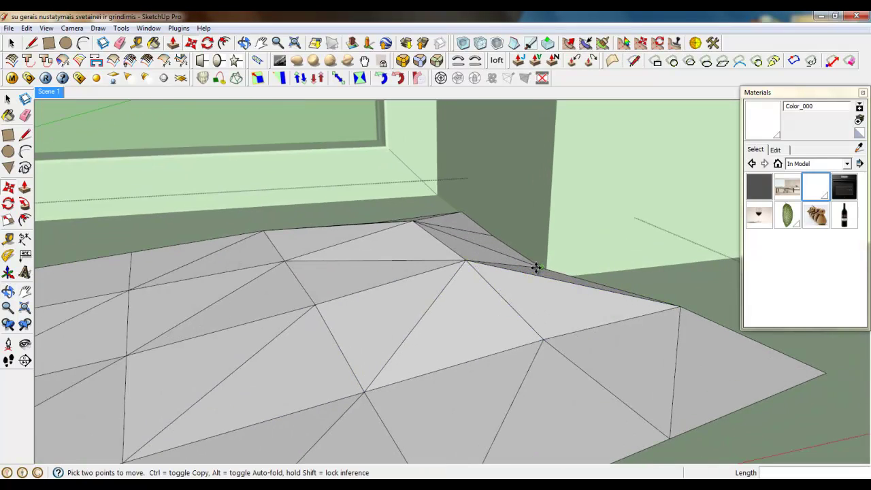
{"action": "left_click", "coordinate": [542, 264]}
{"action": "middle_click_drag", "start_coordinate": [391, 259], "coordinate": [516, 287]}
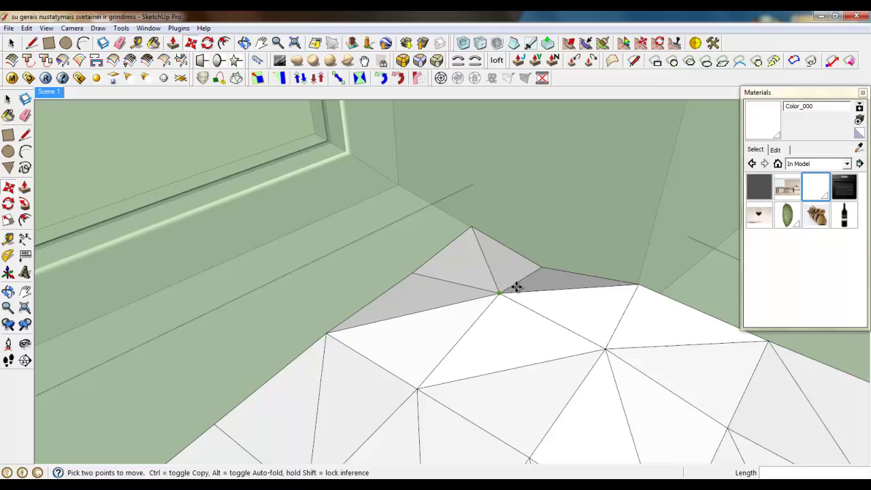
{"action": "left_click", "coordinate": [538, 269]}
{"action": "middle_click_drag", "start_coordinate": [548, 230], "coordinate": [466, 209]}
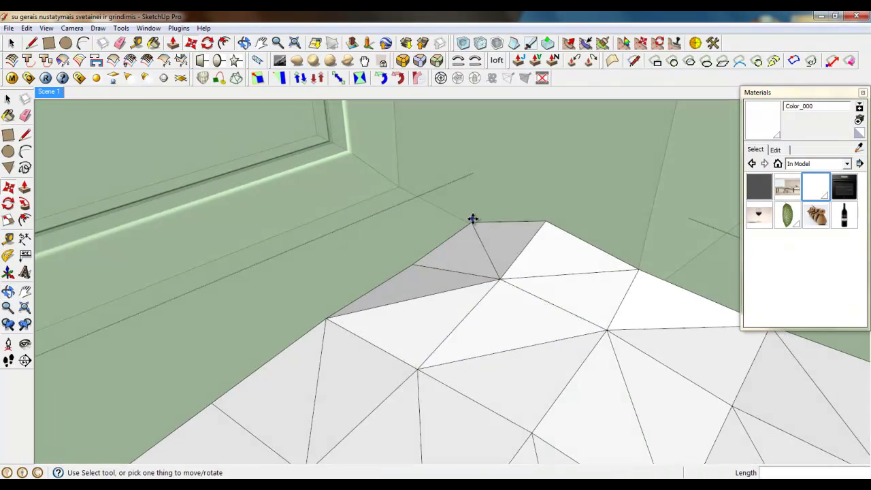
Step: Raise the sheet's window-side corner about 48 mm and lift the adjacent vertex on the window-side edge to follow it
{"action": "left_click", "coordinate": [473, 218]}
{"action": "left_click", "coordinate": [471, 177]}
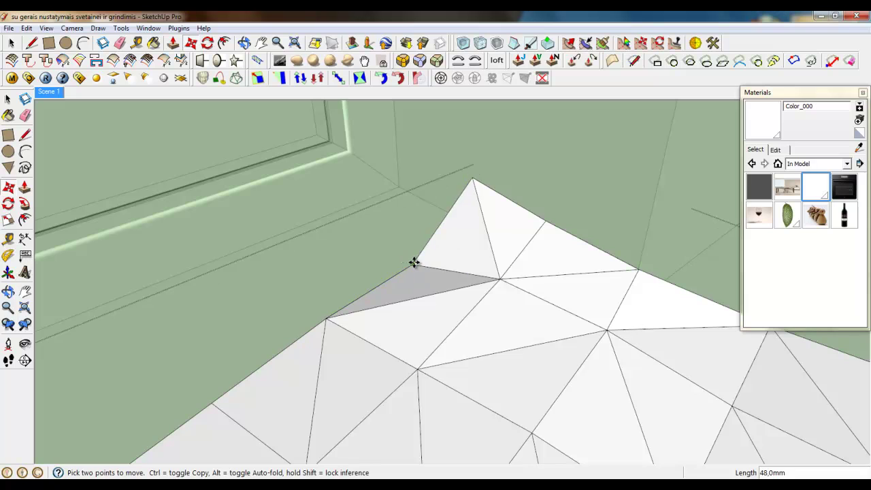
{"action": "left_click", "coordinate": [414, 262]}
{"action": "left_click", "coordinate": [415, 227]}
Step: Raise the inner vertex on the room side of the notch and the short-edge vertex just beyond the notch
{"action": "scroll", "coordinate": [423, 299], "scroll_direction": "down", "scroll_amount": 3}
{"action": "middle_click_drag", "start_coordinate": [453, 367], "coordinate": [370, 296]}
{"action": "scroll", "coordinate": [449, 296], "scroll_direction": "up", "scroll_amount": 5}
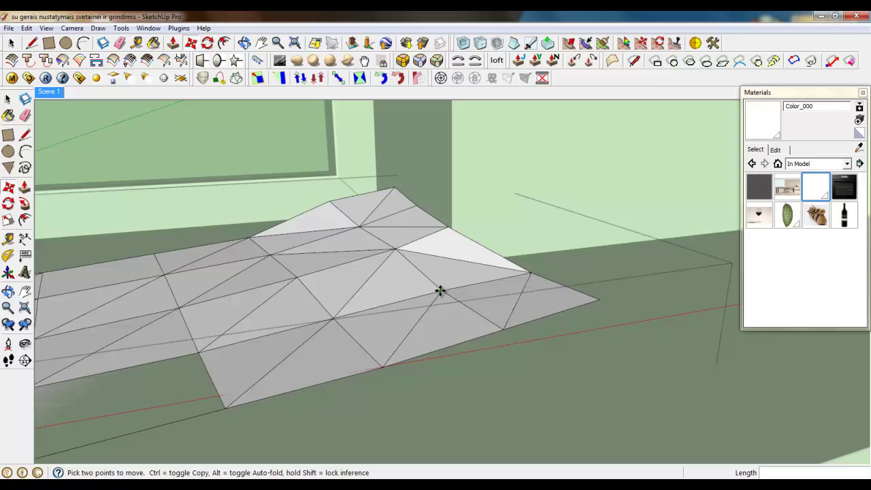
{"action": "left_click", "coordinate": [441, 291]}
{"action": "middle_click_drag", "start_coordinate": [443, 279], "coordinate": [394, 282]}
{"action": "scroll", "coordinate": [368, 215], "scroll_direction": "up", "scroll_amount": 2}
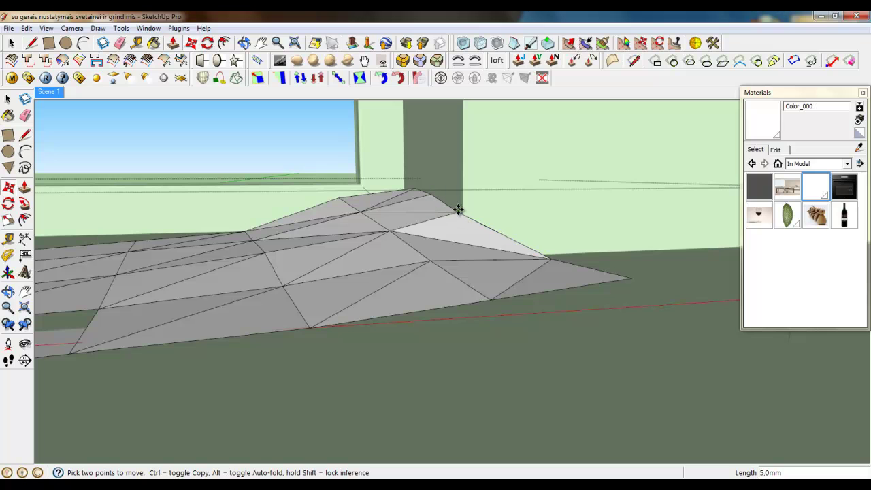
{"action": "scroll", "coordinate": [436, 261], "scroll_direction": "down", "scroll_amount": 2}
{"action": "scroll", "coordinate": [525, 264], "scroll_direction": "up", "scroll_amount": 4}
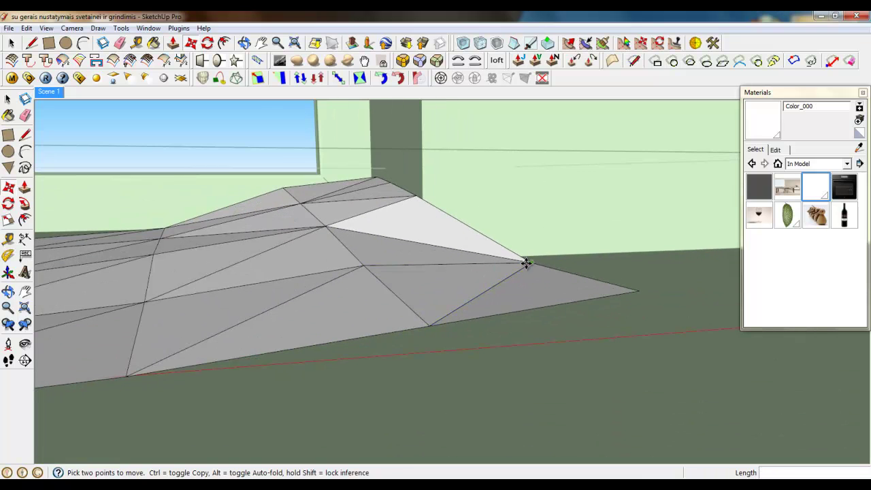
{"action": "left_click", "coordinate": [526, 263]}
{"action": "left_click", "coordinate": [530, 241]}
Step: Raise two inner vertices on the slope between the flat part and the raised end slightly
{"action": "middle_click_drag", "start_coordinate": [530, 242], "coordinate": [397, 287]}
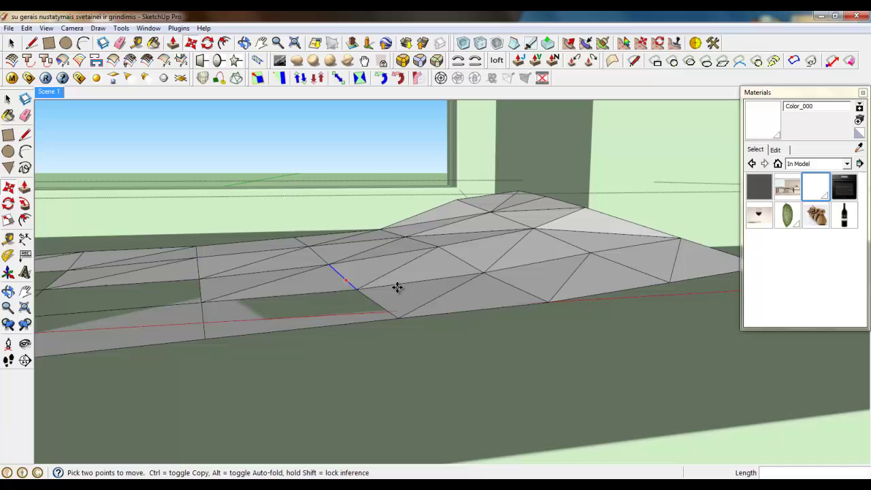
{"action": "left_click", "coordinate": [479, 273]}
{"action": "scroll", "coordinate": [414, 241], "scroll_direction": "up", "scroll_amount": 2}
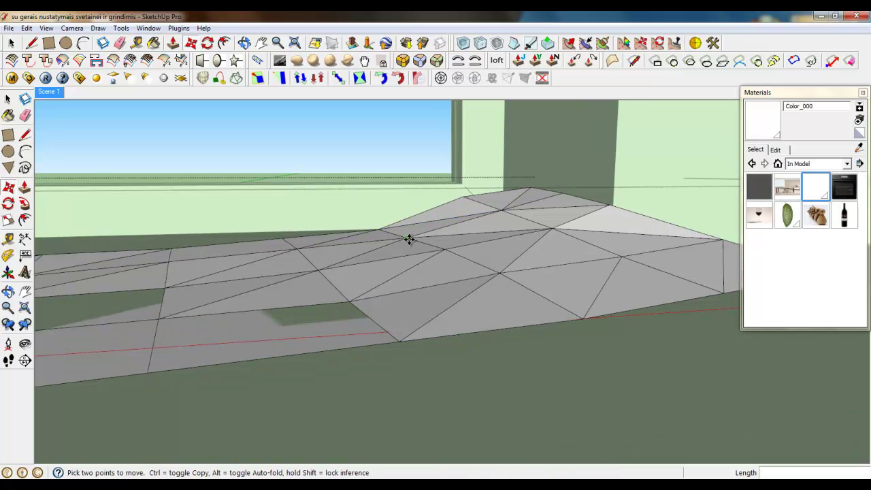
{"action": "left_click", "coordinate": [410, 239]}
{"action": "left_click", "coordinate": [412, 231]}
Step: Lift vertices near the window side of the sheet's raised end slightly to even out the slope
{"action": "middle_click_drag", "start_coordinate": [412, 232], "coordinate": [395, 342]}
{"action": "left_click", "coordinate": [471, 239]}
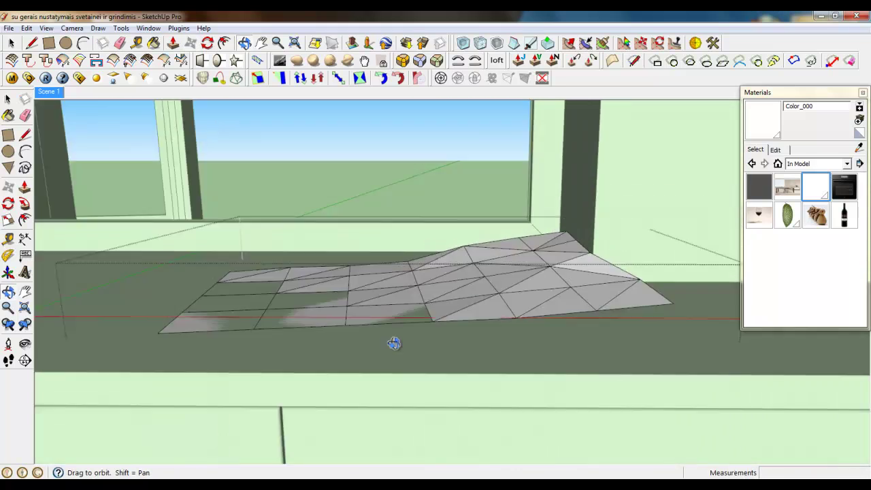
{"action": "scroll", "coordinate": [542, 260], "scroll_direction": "up", "scroll_amount": 4}
{"action": "left_click", "coordinate": [544, 246]}
{"action": "left_click", "coordinate": [543, 239]}
{"action": "scroll", "coordinate": [416, 264], "scroll_direction": "down", "scroll_amount": 5}
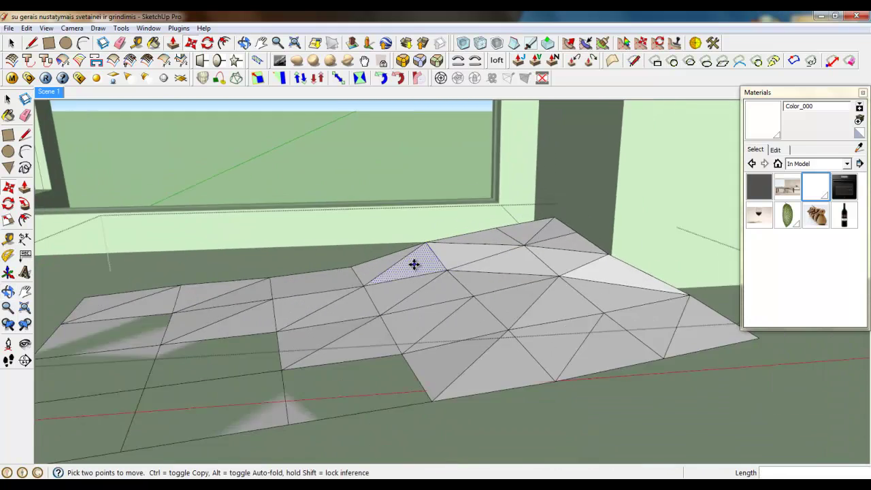
Step: Select the whole reshaped sheet and thicken it with Joint Push Pull at a distance of -30 mm
{"action": "middle_click_drag", "start_coordinate": [416, 264], "coordinate": [489, 303]}
{"action": "scroll", "coordinate": [413, 331], "scroll_direction": "down", "scroll_amount": 3}
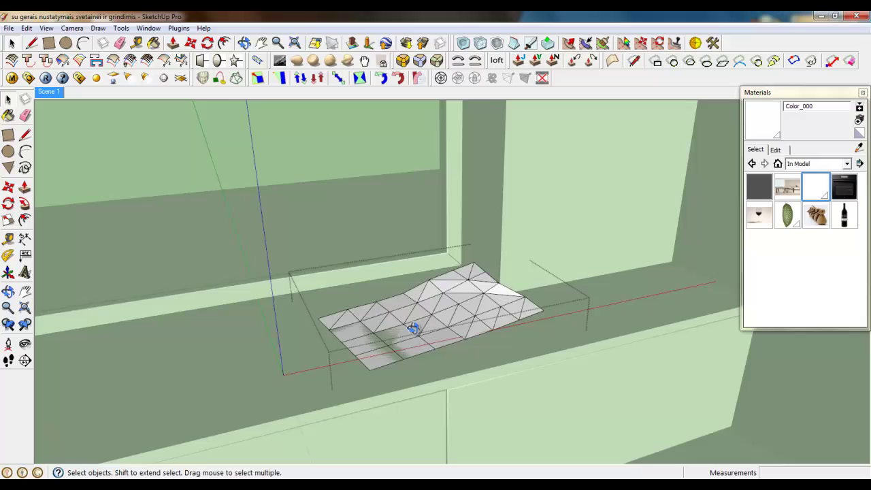
{"action": "scroll", "coordinate": [443, 317], "scroll_direction": "up", "scroll_amount": 5}
{"action": "triple_click", "coordinate": [441, 320]}
{"action": "scroll", "coordinate": [440, 307], "scroll_direction": "up", "scroll_amount": 2}
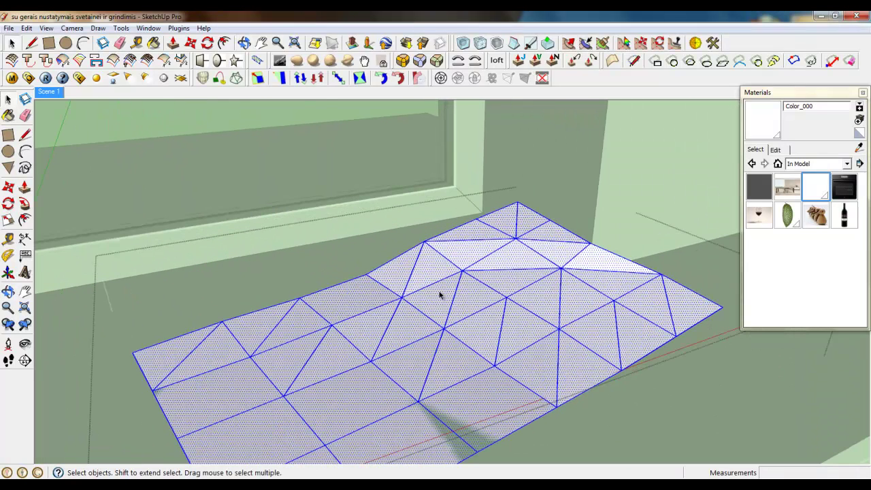
{"action": "left_click", "coordinate": [519, 61]}
{"action": "left_click", "coordinate": [482, 306]}
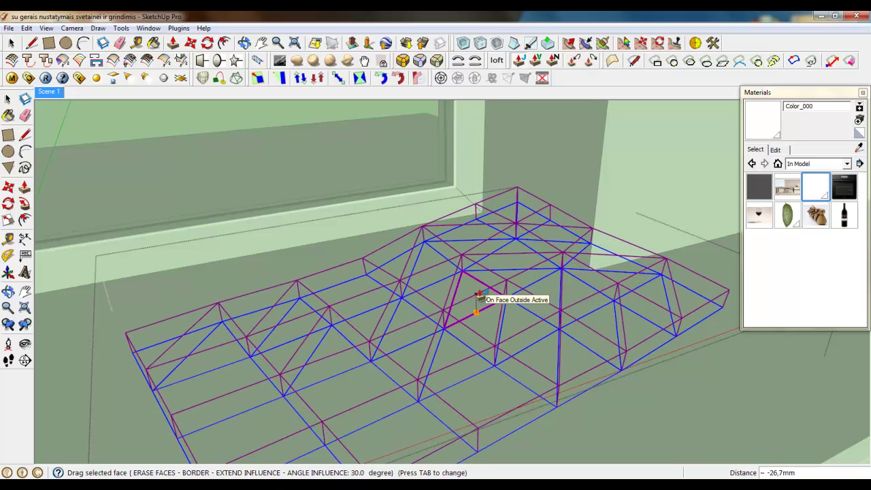
{"action": "left_click", "coordinate": [478, 297]}
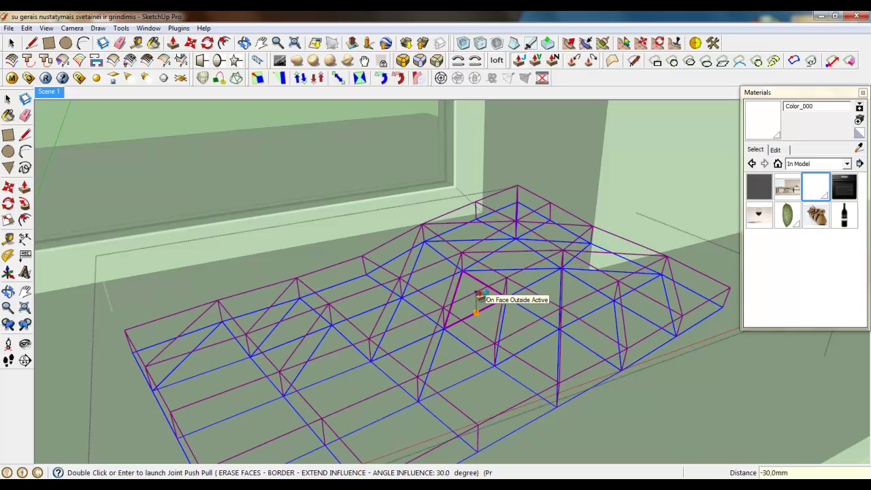
{"action": "double_click", "coordinate": [477, 297]}
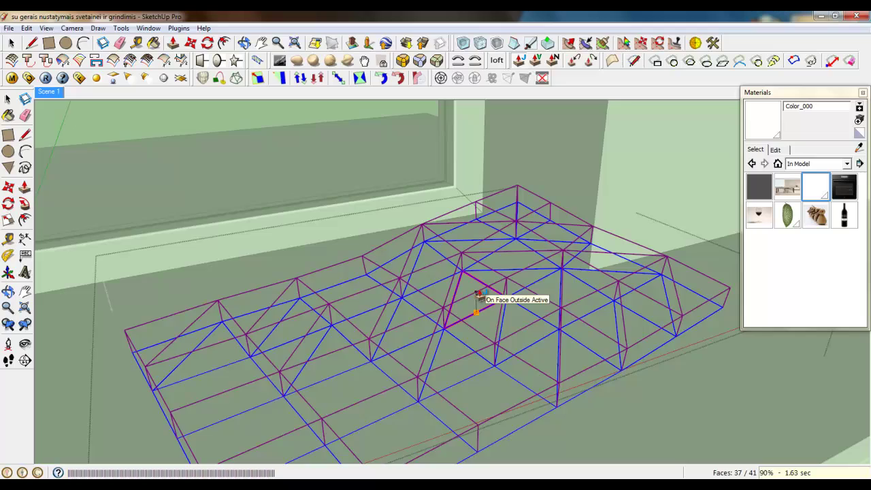
{"action": "scroll", "coordinate": [531, 285], "scroll_direction": "down", "scroll_amount": 4}
{"action": "middle_click_drag", "start_coordinate": [526, 283], "coordinate": [451, 256]}
{"action": "middle_click_drag", "start_coordinate": [642, 282], "coordinate": [400, 238]}
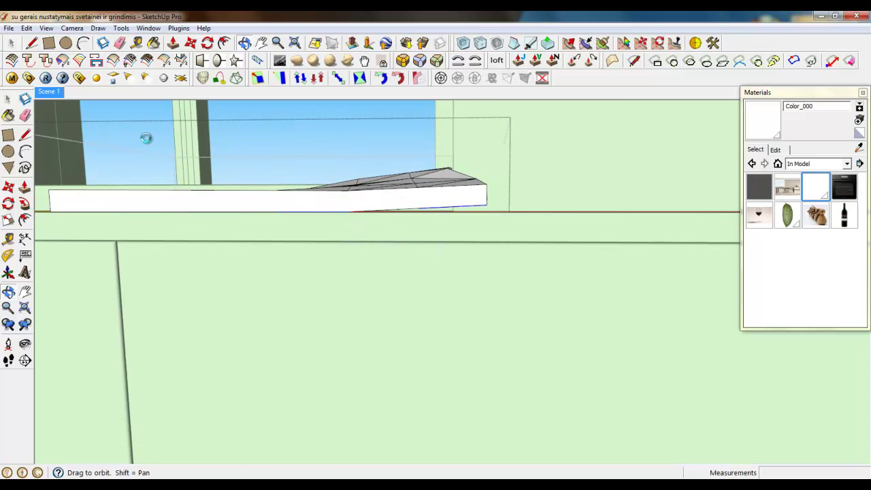
Step: Undo the 30 mm thickening of the sheet
{"action": "middle_click_drag", "start_coordinate": [147, 138], "coordinate": [145, 137]}
{"action": "middle_click_drag", "start_coordinate": [427, 247], "coordinate": [442, 235]}
{"action": "scroll", "coordinate": [550, 247], "scroll_direction": "up", "scroll_amount": 2}
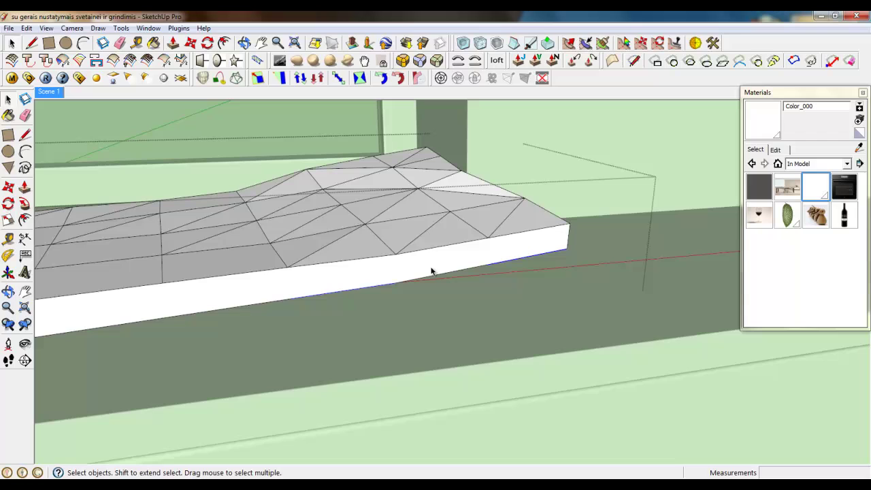
{"action": "key", "text": "ctrl+z"}
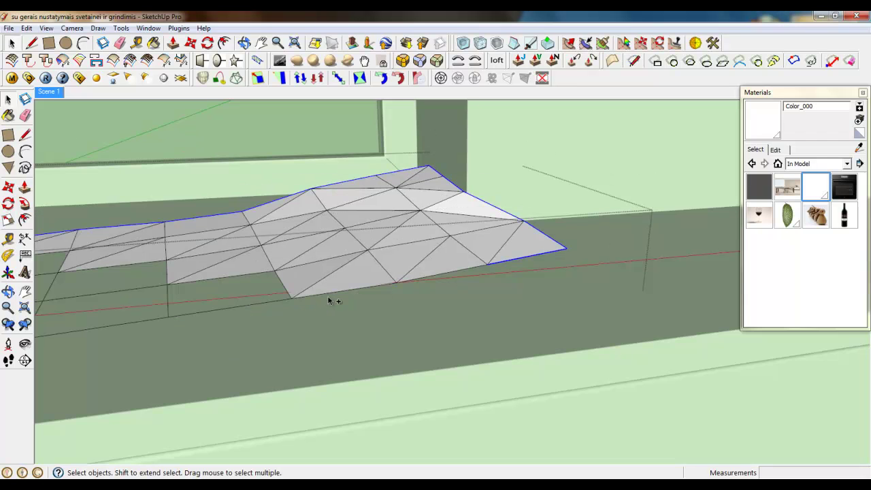
Step: Raise the vertex next to the corner on the room-side long edge of the sheet's raised end about 9 mm
{"action": "left_click", "coordinate": [522, 242]}
{"action": "scroll", "coordinate": [552, 251], "scroll_direction": "up", "scroll_amount": 3}
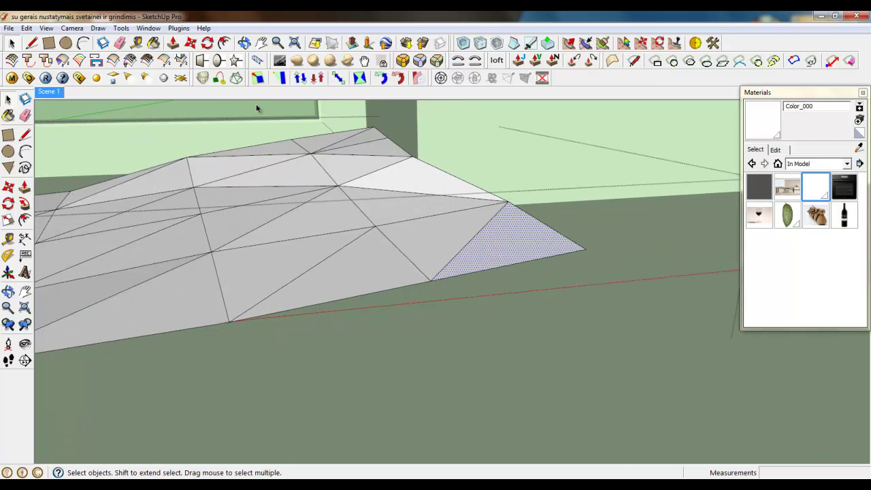
{"action": "key", "text": "Escape"}
{"action": "key", "text": "m"}
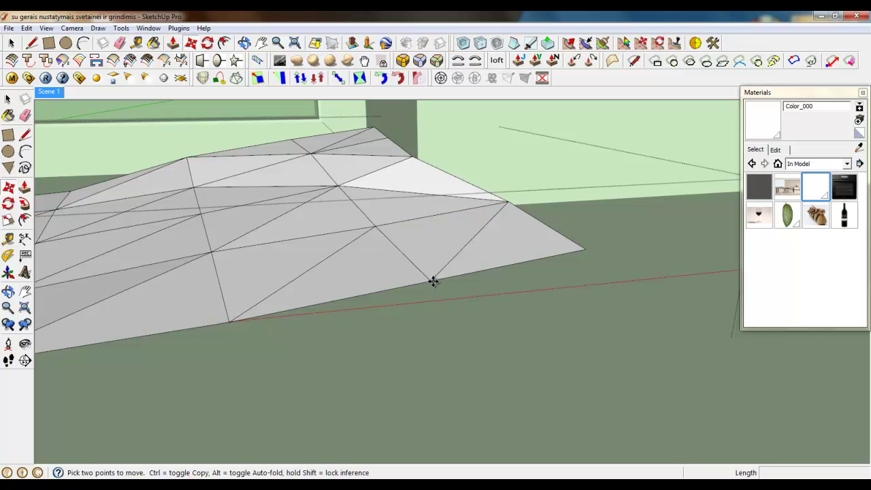
{"action": "left_click", "coordinate": [433, 281]}
{"action": "left_click", "coordinate": [431, 263]}
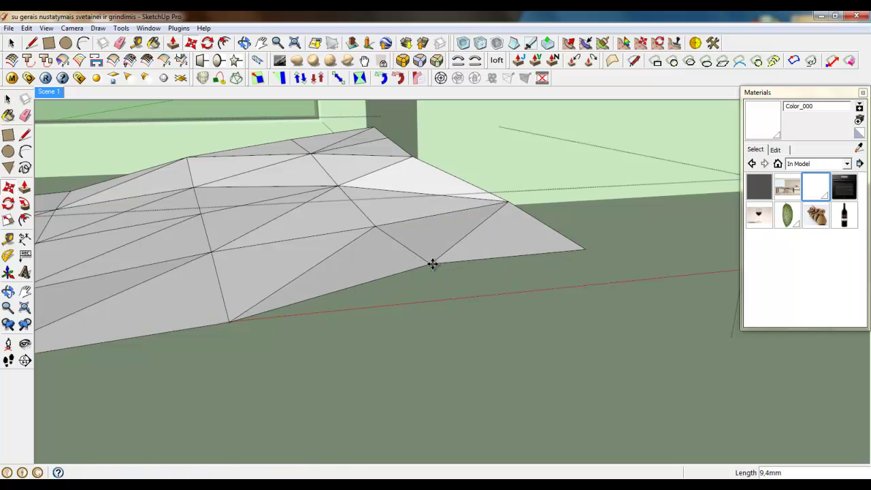
Step: Lower the room-side corner of the raised end and drop the adjacent short-edge vertex about 2 mm
{"action": "left_click", "coordinate": [586, 251]}
{"action": "left_click", "coordinate": [586, 266]}
{"action": "left_click", "coordinate": [508, 202]}
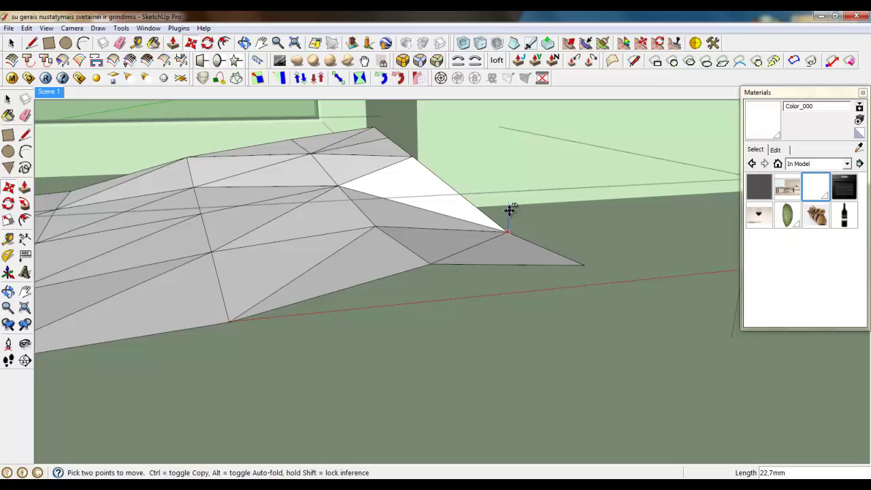
{"action": "left_click", "coordinate": [510, 197]}
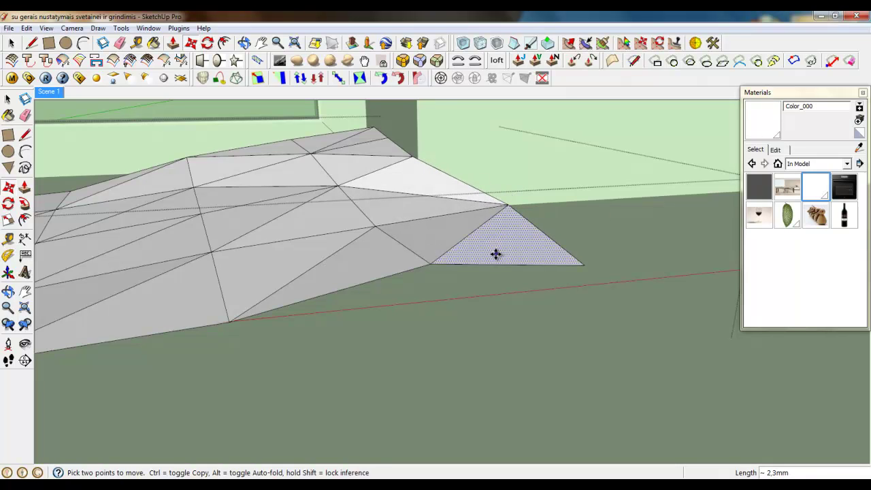
Step: Raise the two inner vertices nearest the lowered corner slightly, the one farther from the room by about 5 mm
{"action": "middle_click_drag", "start_coordinate": [496, 252], "coordinate": [371, 210]}
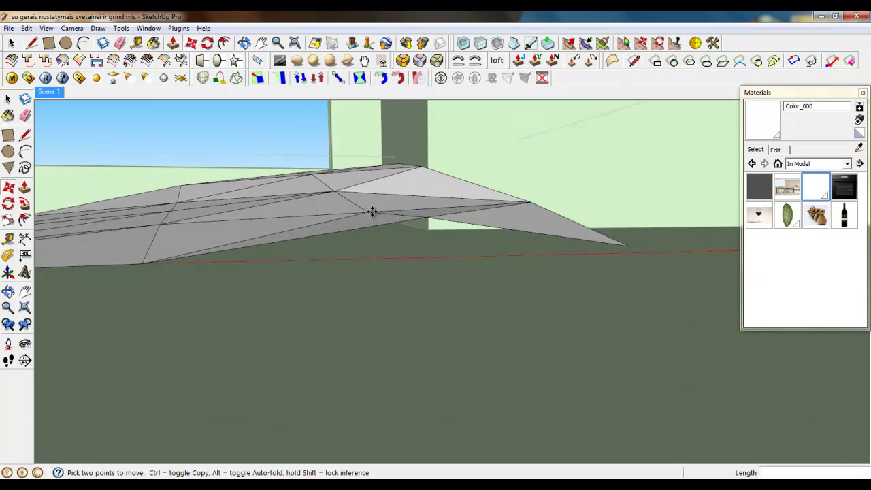
{"action": "left_click", "coordinate": [335, 191]}
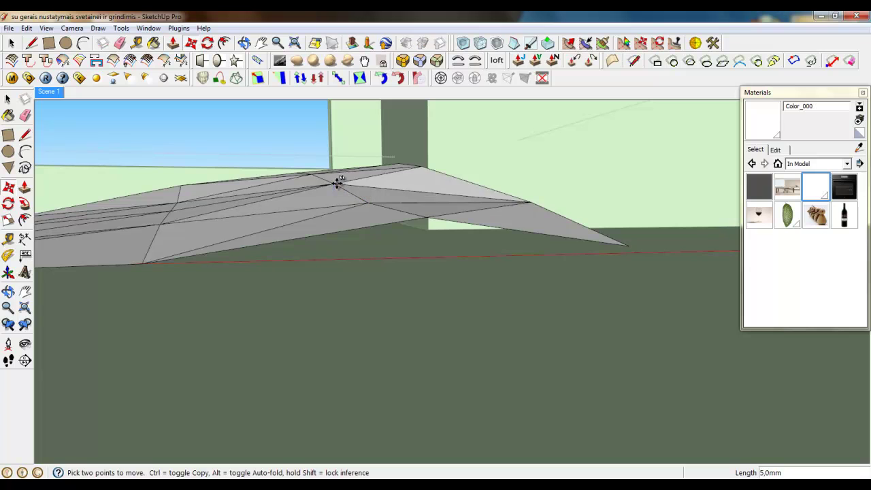
{"action": "scroll", "coordinate": [452, 203], "scroll_direction": "down", "scroll_amount": 4}
Step: Select the whole reshaped sheet and thicken it with Joint Push Pull at a distance of -30 mm
{"action": "middle_click_drag", "start_coordinate": [451, 204], "coordinate": [427, 236]}
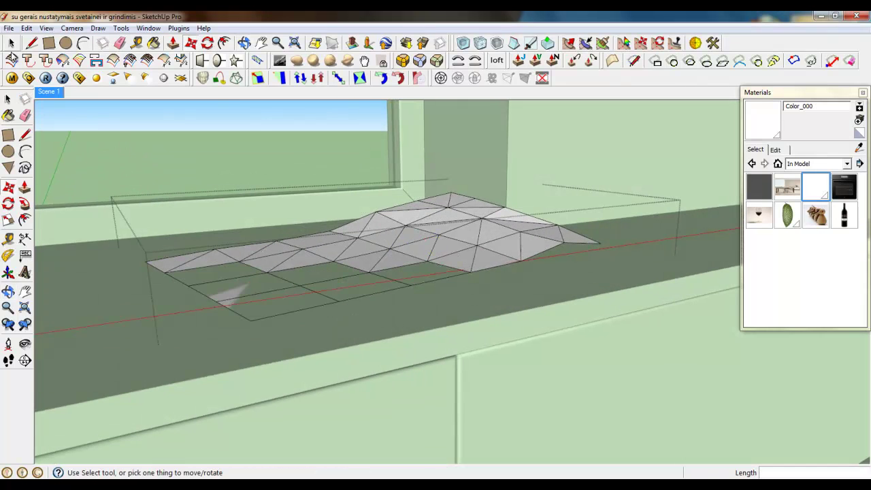
{"action": "left_click", "coordinate": [12, 46]}
{"action": "triple_click", "coordinate": [364, 247]}
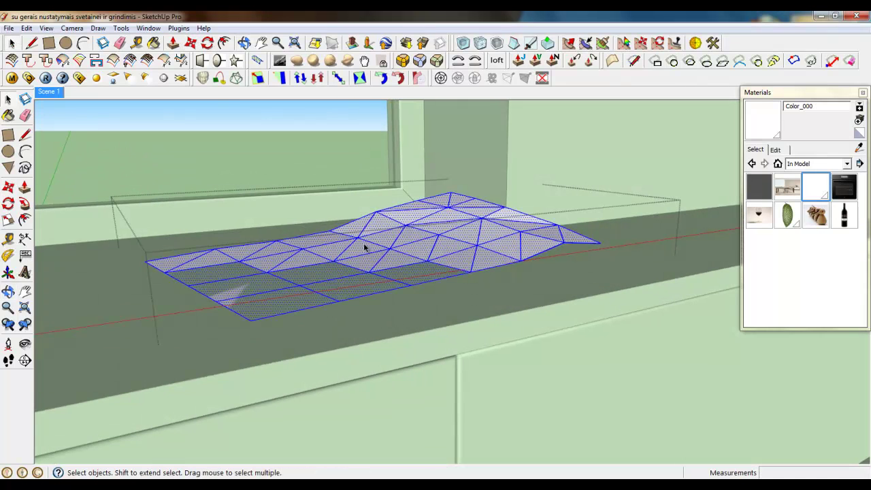
{"action": "left_click", "coordinate": [525, 62]}
{"action": "left_click_drag", "start_coordinate": [416, 245], "coordinate": [415, 230]}
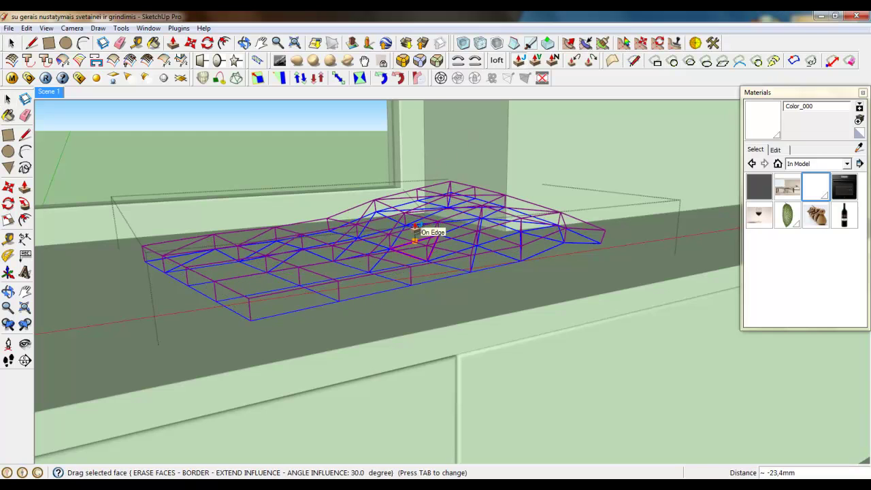
{"action": "key", "text": "Return"}
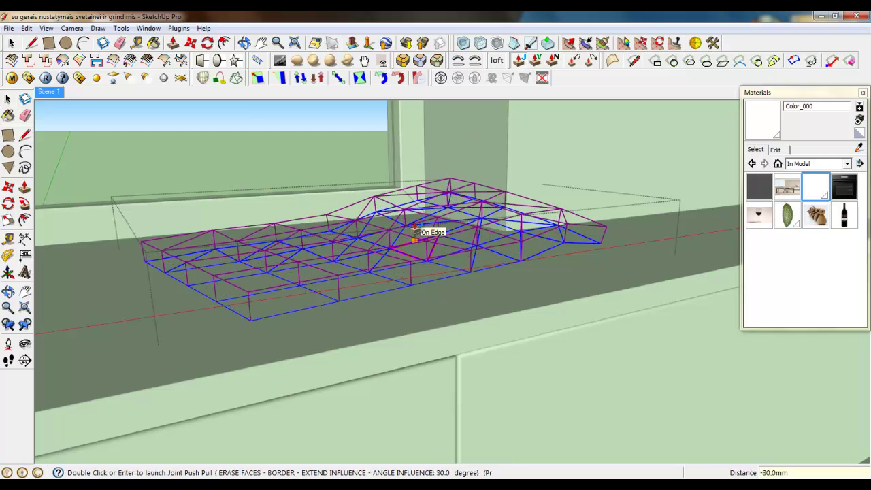
{"action": "key", "text": "Return"}
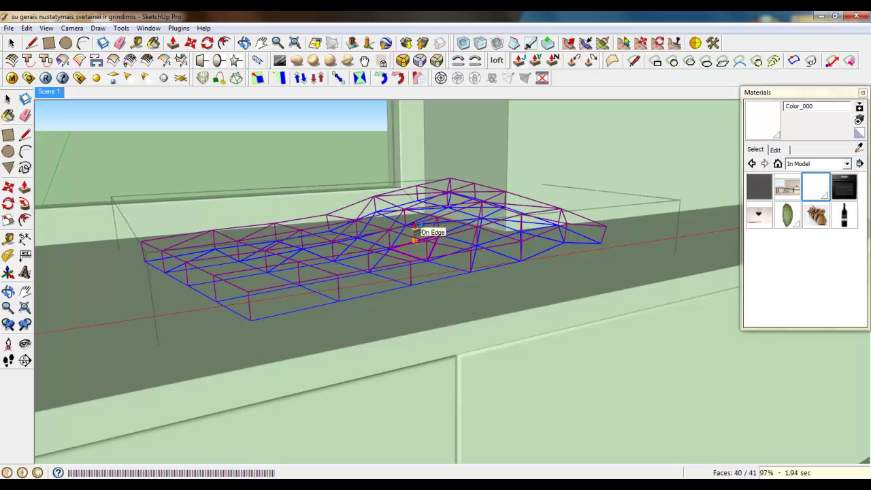
Step: Subdivide all faces of the thickened cushion once and select the entire resulting mesh
{"action": "middle_click_drag", "start_coordinate": [333, 279], "coordinate": [352, 220]}
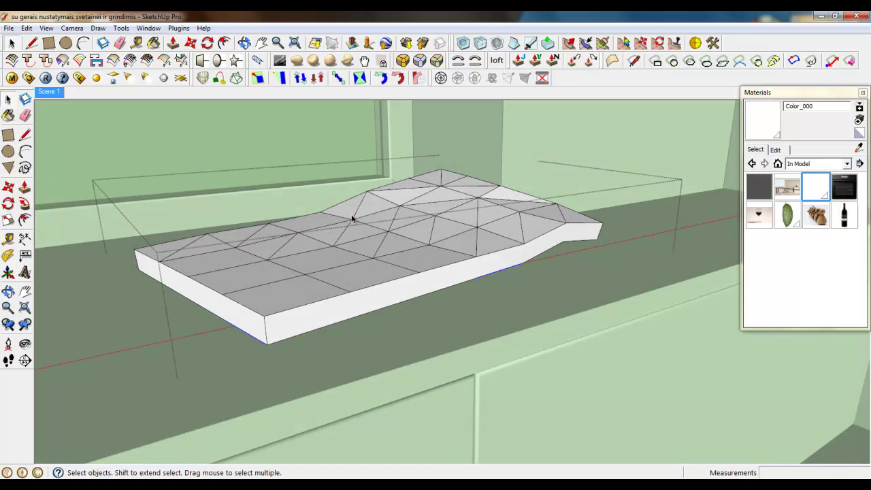
{"action": "triple_click", "coordinate": [353, 217]}
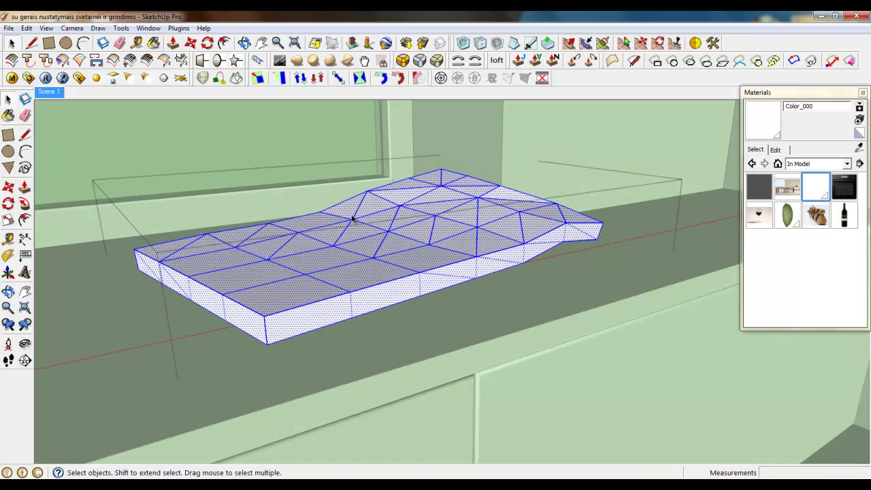
{"action": "left_click", "coordinate": [480, 46]}
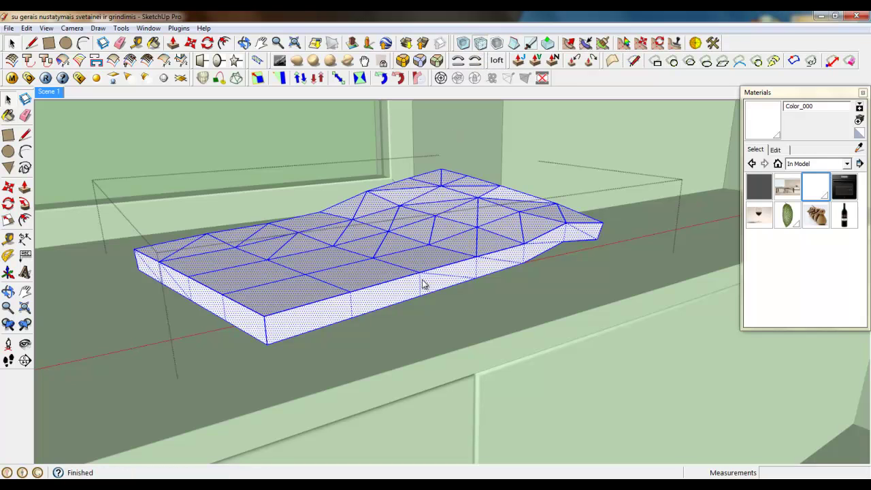
{"action": "triple_click", "coordinate": [345, 238]}
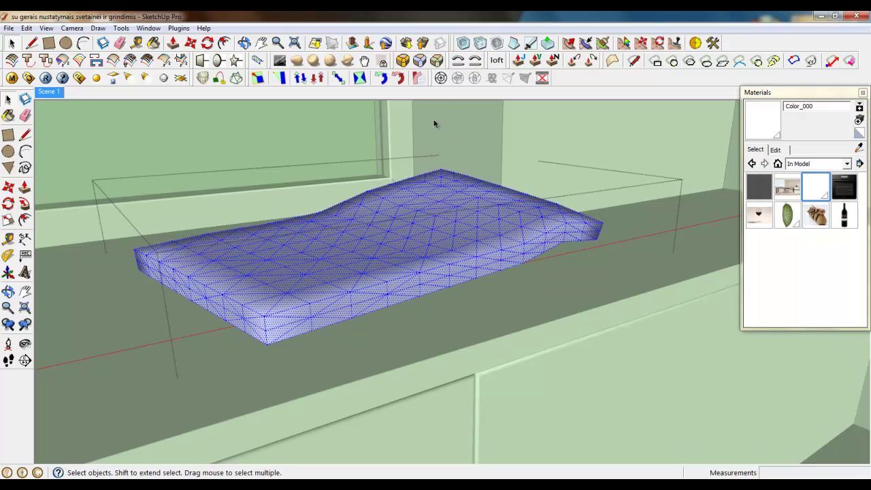
Step: Subdivide and smooth the selected cushion mesh with 2 iterations
{"action": "left_click", "coordinate": [463, 44]}
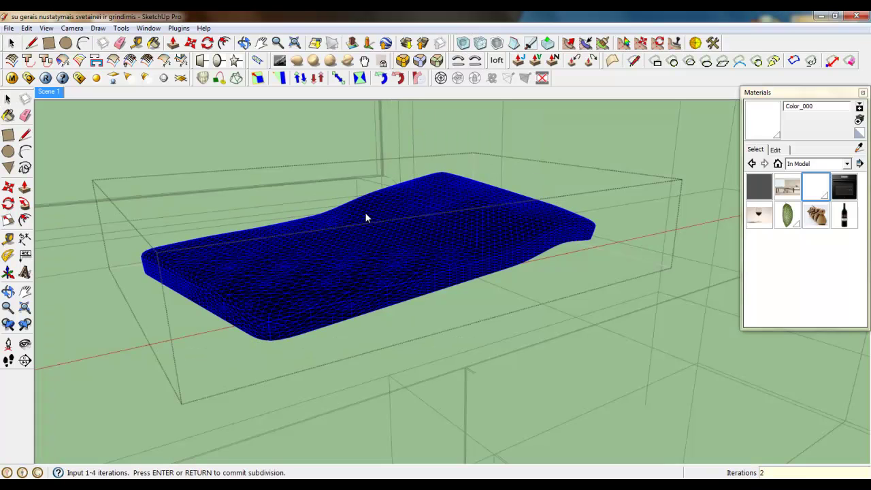
{"action": "key", "text": "Return"}
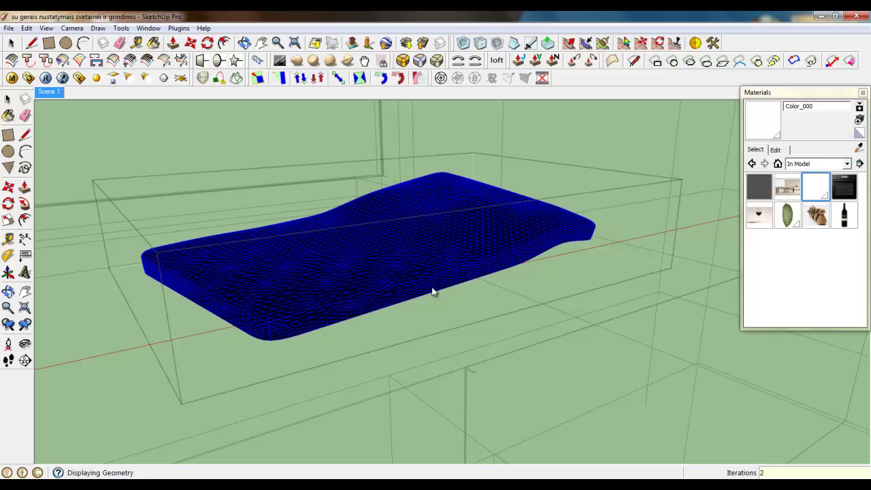
{"action": "left_click", "coordinate": [462, 319]}
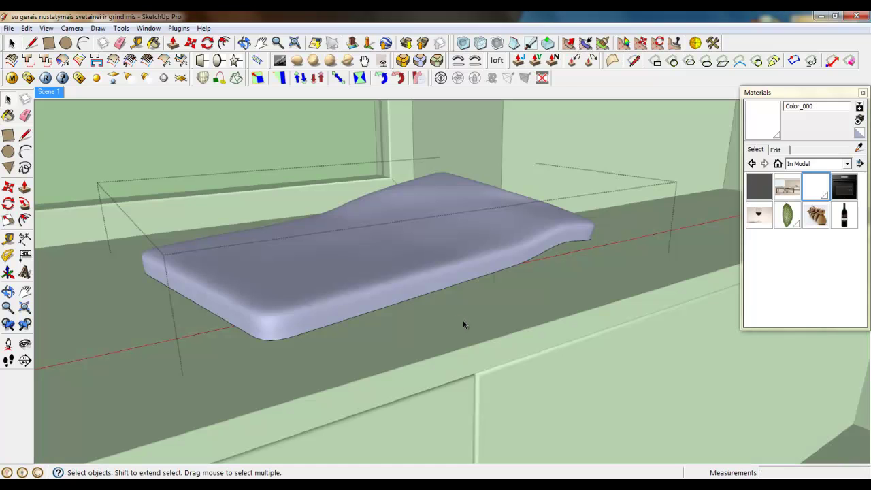
Step: Clear the selection and close the cushion's group
{"action": "scroll", "coordinate": [463, 320], "scroll_direction": "down", "scroll_amount": 3}
{"action": "mouse_move", "coordinate": [463, 321]}
{"action": "middle_mouse_down"}
{"action": "mouse_move", "coordinate": [455, 331]}
{"action": "mouse_move", "coordinate": [393, 308]}
{"action": "mouse_move", "coordinate": [245, 343]}
{"action": "mouse_move", "coordinate": [360, 346]}
{"action": "mouse_move", "coordinate": [412, 232]}
{"action": "mouse_move", "coordinate": [331, 255]}
{"action": "mouse_move", "coordinate": [314, 287]}
{"action": "middle_mouse_up"}
{"action": "left_click", "coordinate": [394, 312]}
{"action": "scroll", "coordinate": [200, 292], "scroll_direction": "down", "scroll_amount": 5}
{"action": "mouse_move", "coordinate": [255, 306]}
{"action": "middle_mouse_down"}
{"action": "mouse_move", "coordinate": [200, 291]}
{"action": "mouse_move", "coordinate": [356, 333]}
{"action": "mouse_move", "coordinate": [358, 344]}
{"action": "middle_mouse_up"}
{"action": "scroll", "coordinate": [358, 344], "scroll_direction": "down", "scroll_amount": 2}
{"action": "right_click", "coordinate": [488, 304]}
{"action": "left_click", "coordinate": [521, 312]}
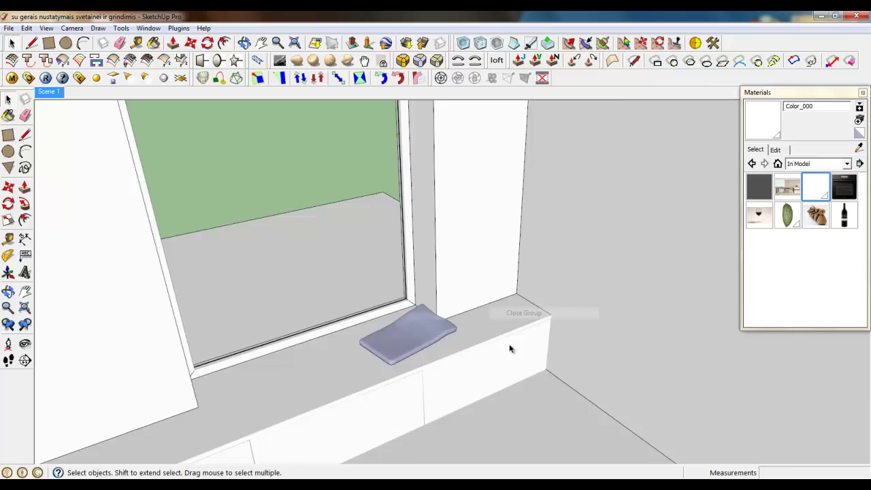
Step: Draw a circle with a 35 mm radius on the side face of the window recess, near its upper corner
{"action": "scroll", "coordinate": [511, 348], "scroll_direction": "down", "scroll_amount": 4}
{"action": "middle_click_drag", "start_coordinate": [509, 348], "coordinate": [433, 334]}
{"action": "scroll", "coordinate": [449, 208], "scroll_direction": "up", "scroll_amount": 6}
{"action": "middle_click_drag", "start_coordinate": [454, 239], "coordinate": [471, 154]}
{"action": "scroll", "coordinate": [490, 333], "scroll_direction": "down", "scroll_amount": 3}
{"action": "scroll", "coordinate": [477, 157], "scroll_direction": "up", "scroll_amount": 5}
{"action": "middle_click_drag", "start_coordinate": [490, 247], "coordinate": [507, 188]}
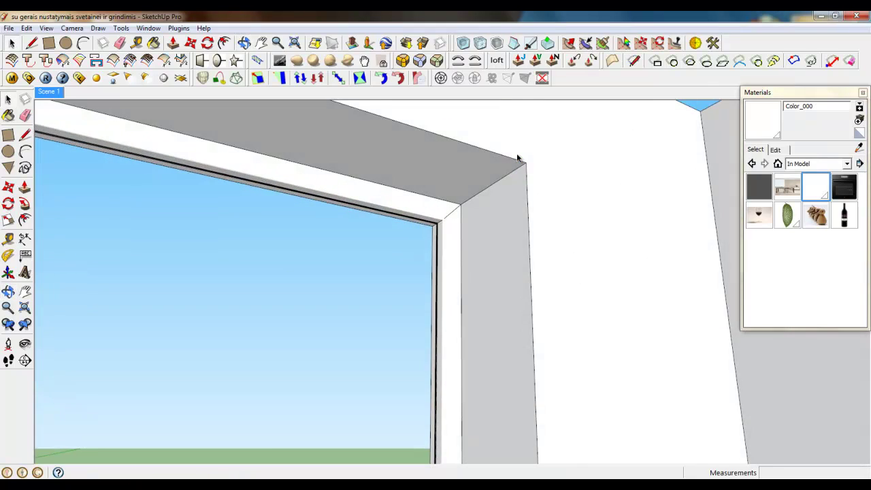
{"action": "scroll", "coordinate": [461, 218], "scroll_direction": "up", "scroll_amount": 1}
{"action": "middle_click_drag", "start_coordinate": [462, 220], "coordinate": [550, 249]}
{"action": "scroll", "coordinate": [533, 229], "scroll_direction": "up", "scroll_amount": 3}
{"action": "left_click", "coordinate": [503, 226]}
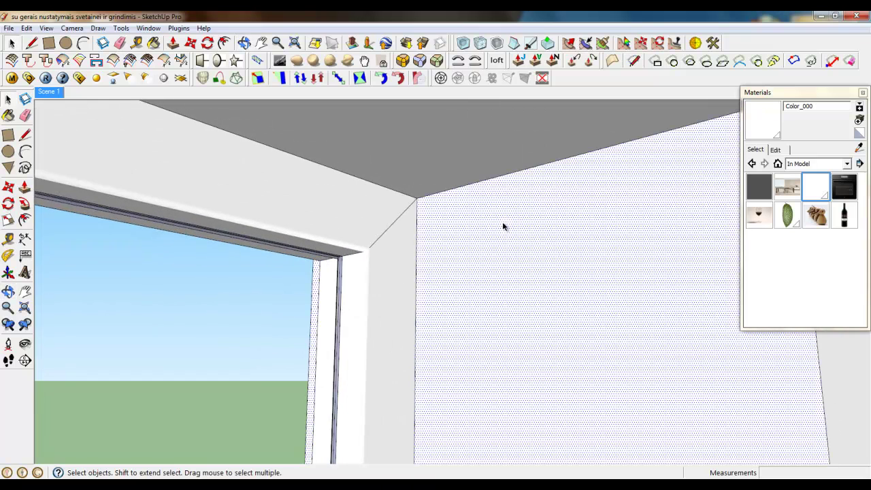
{"action": "left_click", "coordinate": [67, 46]}
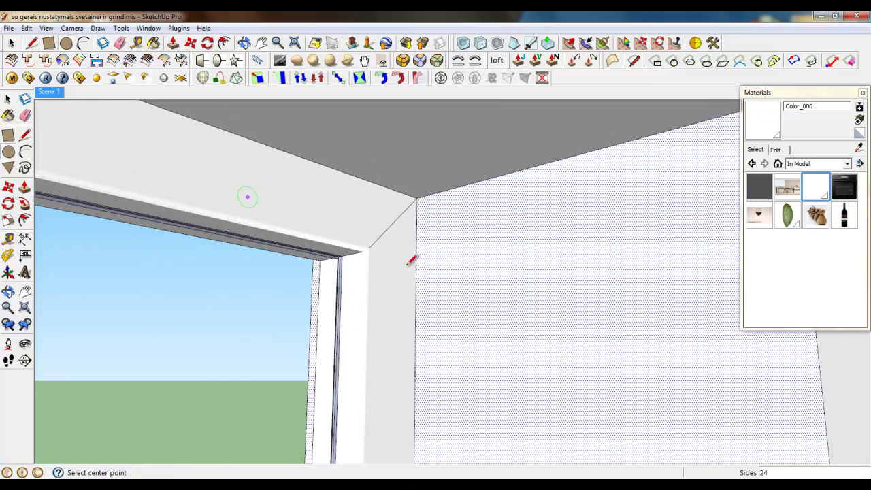
{"action": "left_click", "coordinate": [511, 234]}
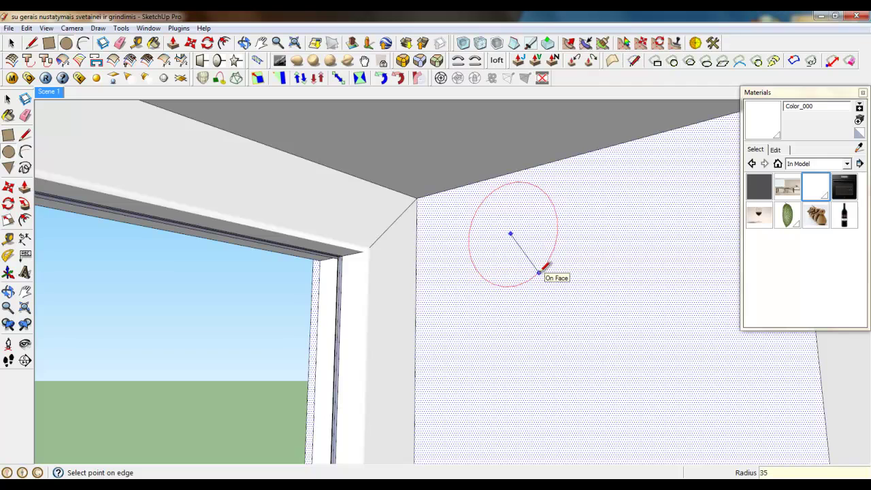
{"action": "key", "text": "Return"}
Step: Select the circle's face with its outline and make them a group
{"action": "left_click", "coordinate": [12, 44]}
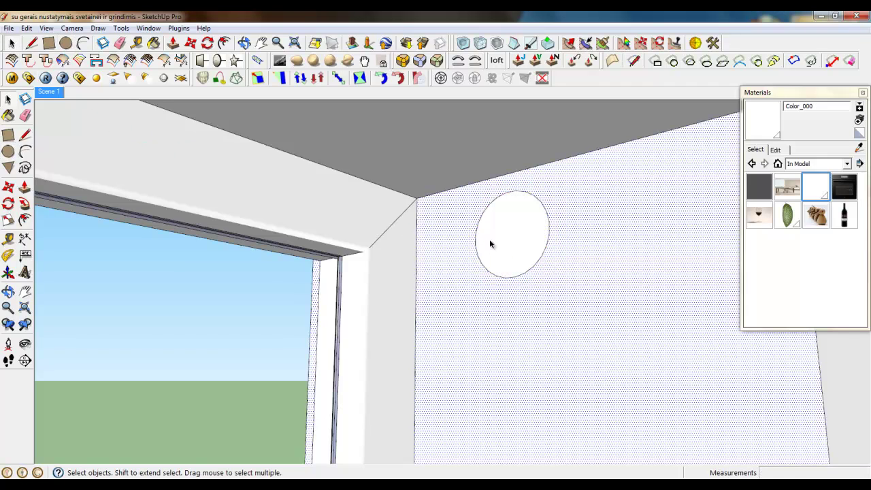
{"action": "scroll", "coordinate": [490, 239], "scroll_direction": "up", "scroll_amount": 1}
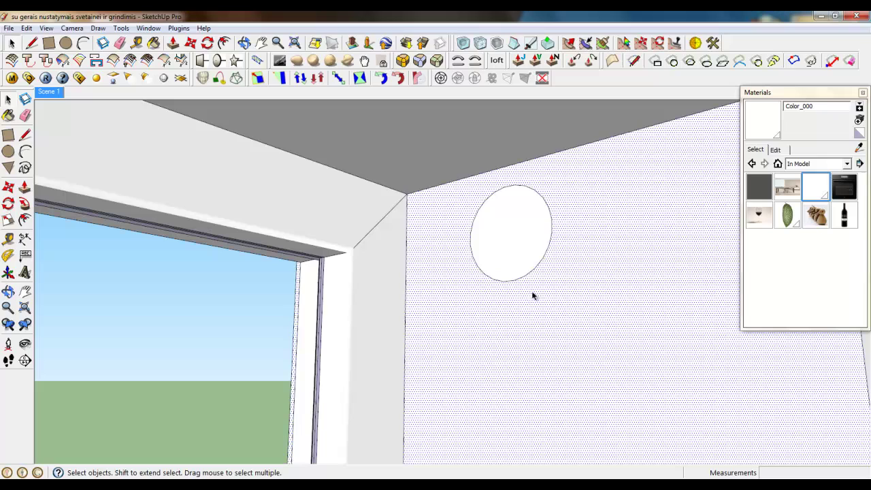
{"action": "left_click", "coordinate": [515, 236]}
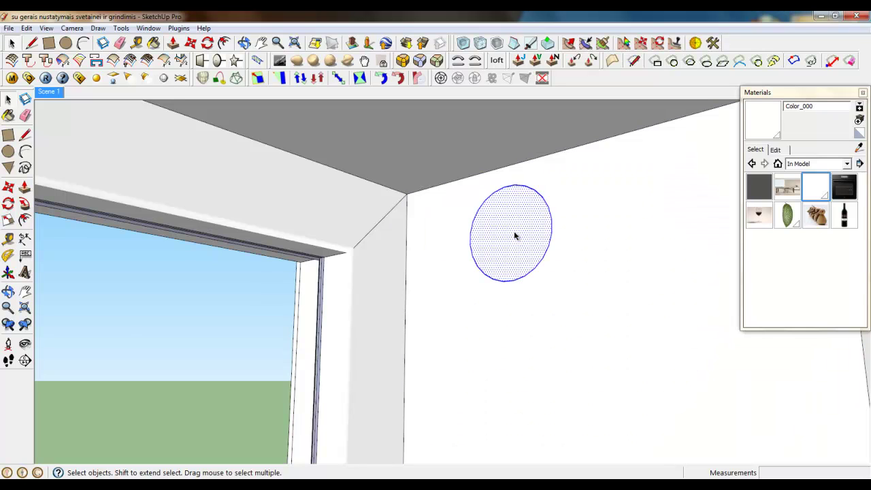
{"action": "right_click", "coordinate": [516, 236]}
{"action": "left_click", "coordinate": [565, 302]}
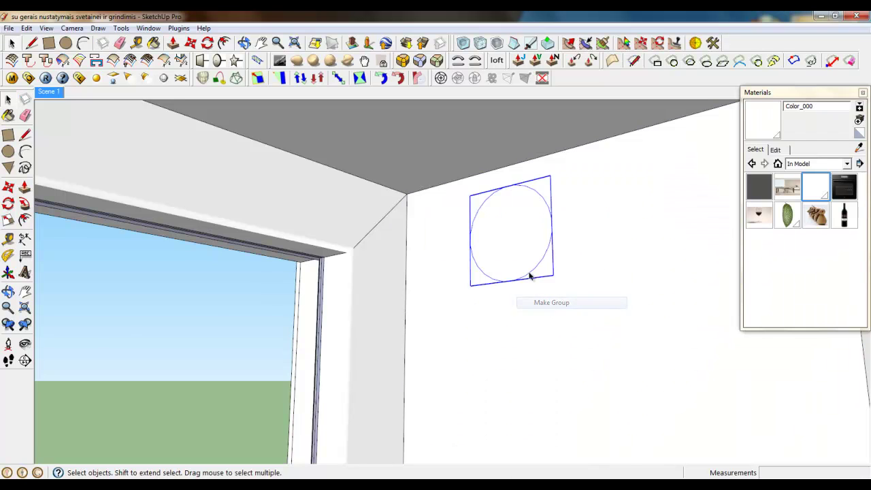
Step: Open the circle's group and move the circle off the recess side face, along the window's width
{"action": "double_click", "coordinate": [516, 242]}
{"action": "left_click", "coordinate": [173, 42]}
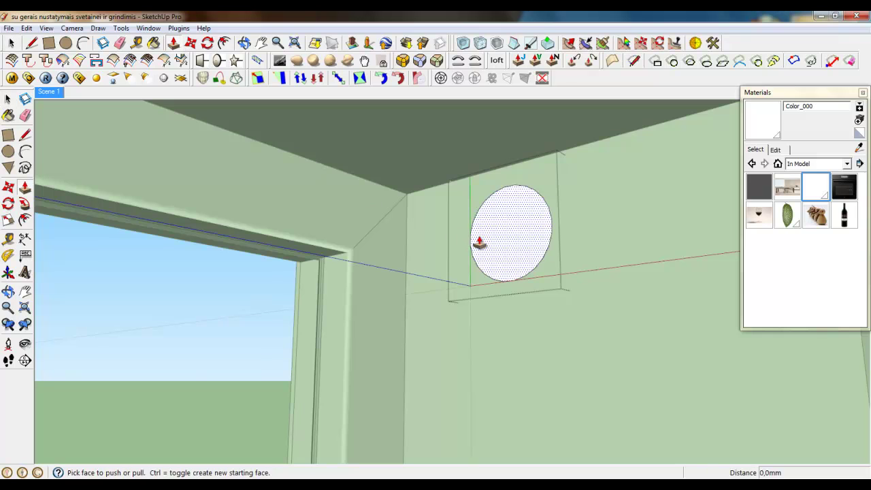
{"action": "key", "text": "space"}
{"action": "left_click", "coordinate": [505, 234]}
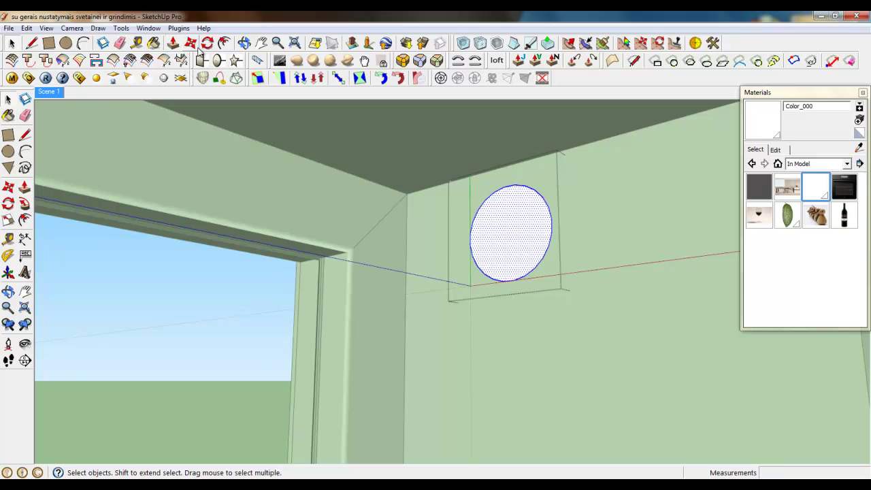
{"action": "middle_click_drag", "start_coordinate": [470, 327], "coordinate": [499, 281]}
{"action": "key", "text": "m"}
{"action": "left_click", "coordinate": [499, 281]}
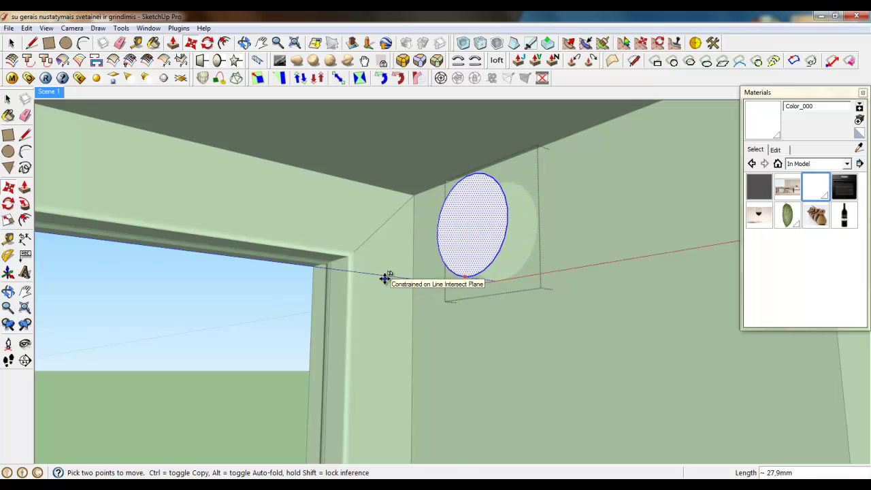
Step: Extrude the circle about 1613.5 mm across the window recess into a horizontal tube
{"action": "left_click", "coordinate": [175, 46]}
{"action": "left_click", "coordinate": [448, 216]}
{"action": "middle_click_drag", "start_coordinate": [361, 192], "coordinate": [238, 278]}
{"action": "scroll", "coordinate": [601, 300], "scroll_direction": "down", "scroll_amount": 8}
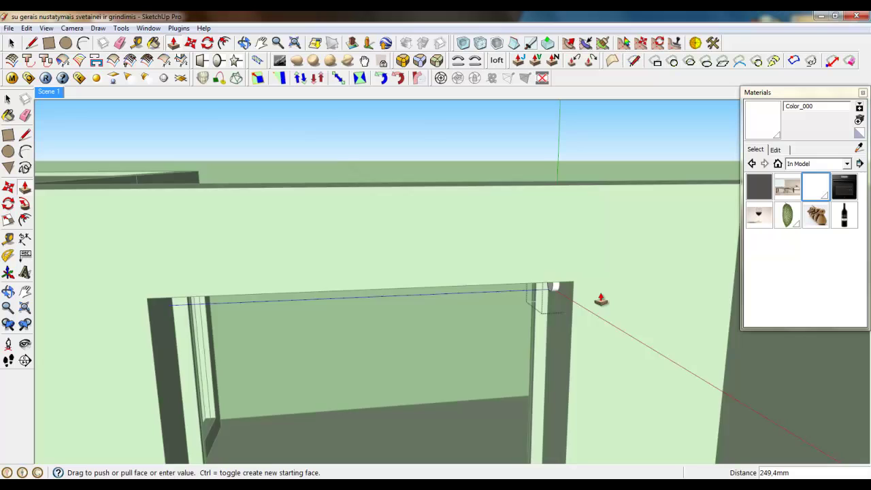
{"action": "scroll", "coordinate": [601, 300], "scroll_direction": "down", "scroll_amount": 5}
{"action": "scroll", "coordinate": [395, 300], "scroll_direction": "up", "scroll_amount": 5}
{"action": "middle_click_drag", "start_coordinate": [350, 299], "coordinate": [307, 199]}
{"action": "scroll", "coordinate": [322, 209], "scroll_direction": "up", "scroll_amount": 4}
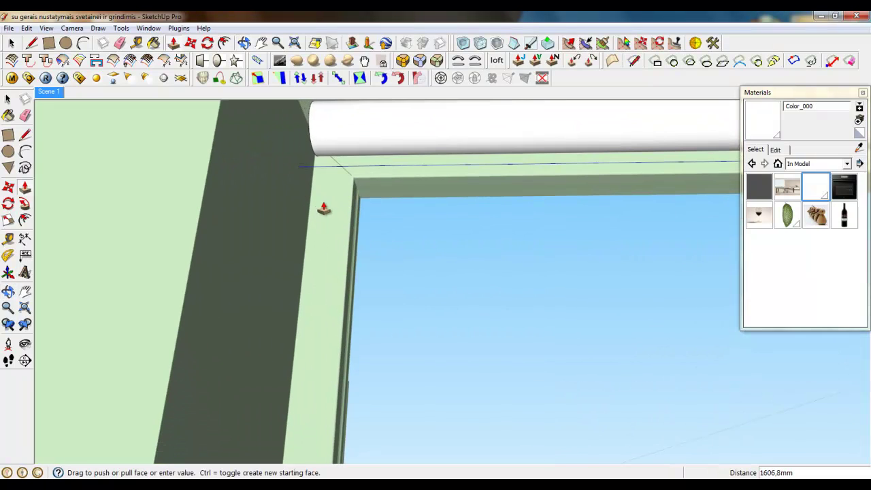
{"action": "left_click", "coordinate": [319, 205]}
{"action": "middle_click_drag", "start_coordinate": [318, 197], "coordinate": [354, 332]}
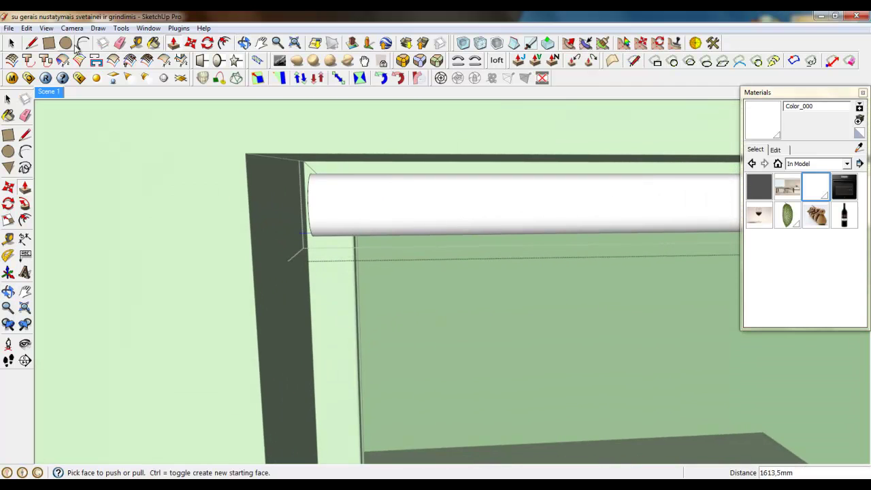
Step: Copy the tube's end outline a short way inward along the tube, and copy that ring another 5 mm inward
{"action": "left_click", "coordinate": [11, 43]}
{"action": "scroll", "coordinate": [325, 208], "scroll_direction": "up", "scroll_amount": 2}
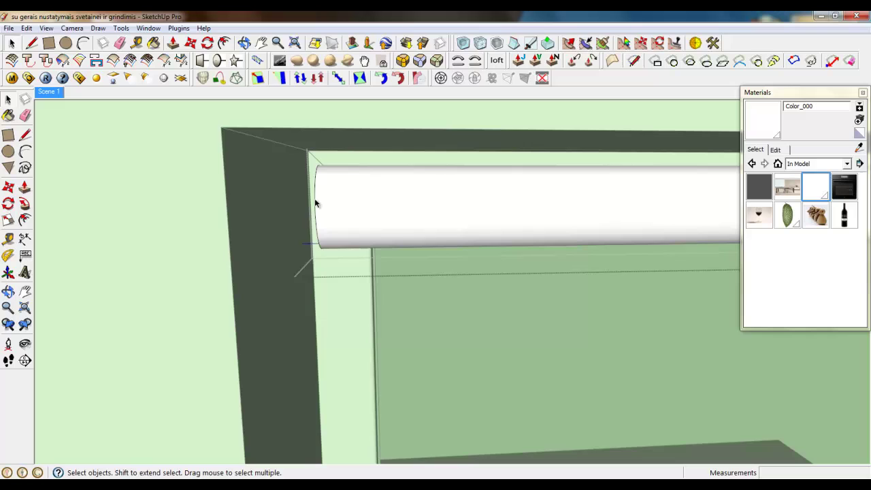
{"action": "left_click", "coordinate": [191, 42]}
{"action": "key", "text": "ctrl"}
{"action": "left_click", "coordinate": [311, 181]}
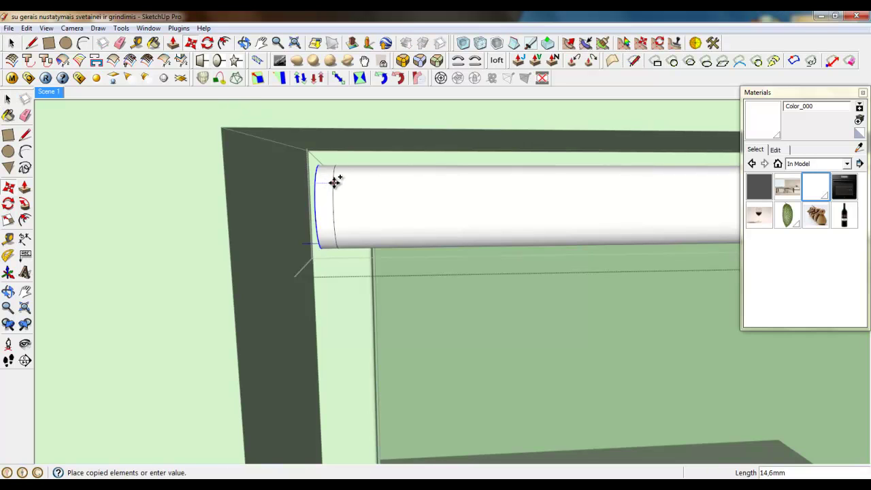
{"action": "left_click", "coordinate": [354, 187]}
{"action": "scroll", "coordinate": [354, 186], "scroll_direction": "up", "scroll_amount": 3}
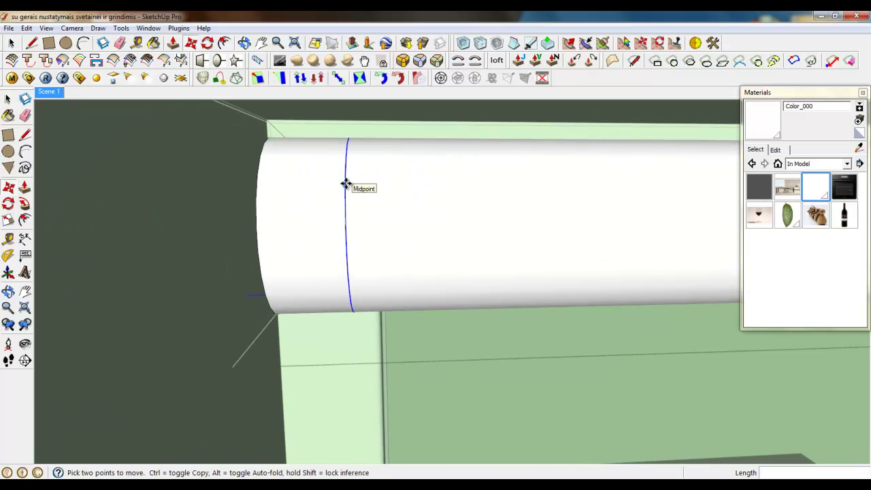
{"action": "left_click", "coordinate": [347, 179]}
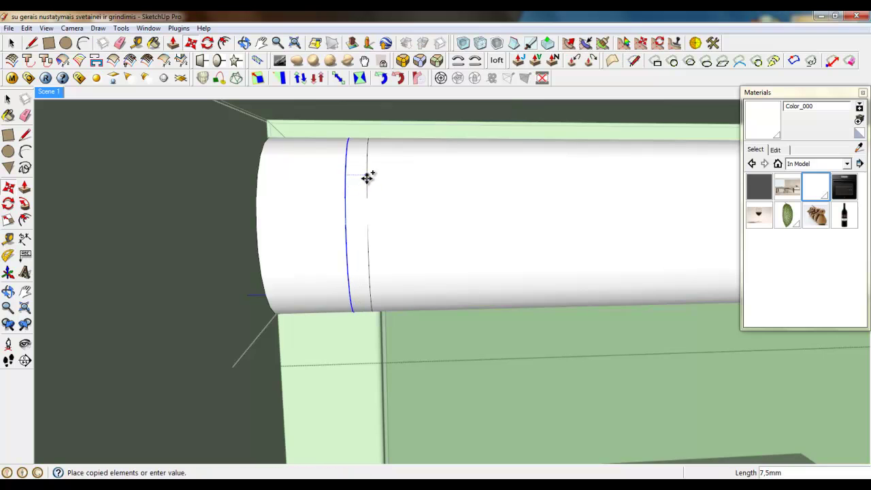
{"action": "left_click", "coordinate": [366, 178]}
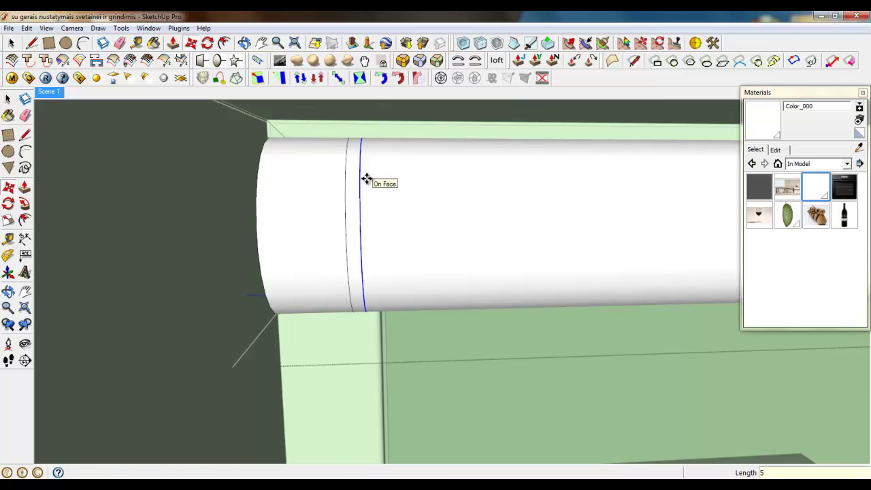
{"action": "scroll", "coordinate": [228, 209], "scroll_direction": "down", "scroll_amount": 5}
{"action": "left_click", "coordinate": [12, 43]}
{"action": "scroll", "coordinate": [64, 229], "scroll_direction": "down", "scroll_amount": 4}
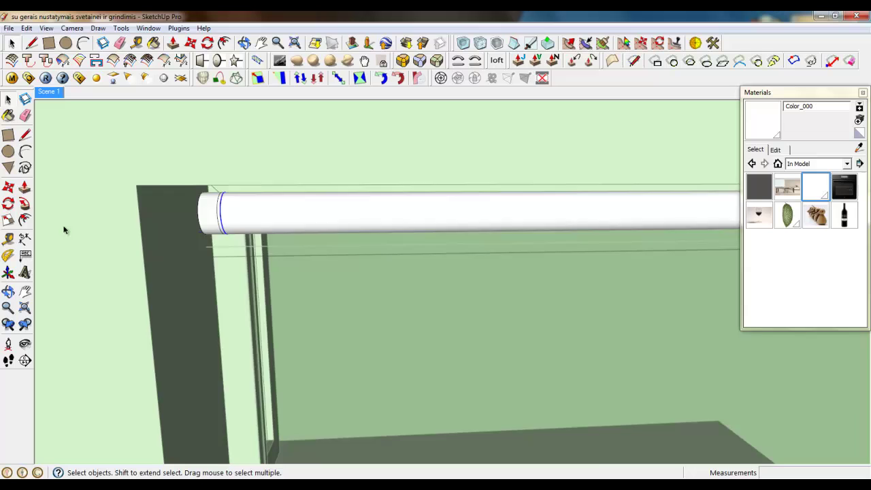
Step: At the tube's opposite end, copy the end outline 30 mm inward and copy that ring another 5 mm inward
{"action": "scroll", "coordinate": [618, 211], "scroll_direction": "up", "scroll_amount": 7}
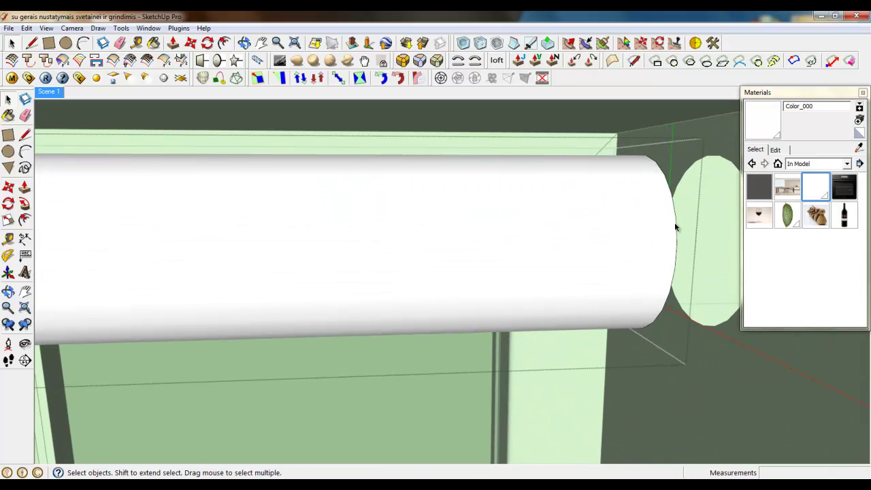
{"action": "left_click", "coordinate": [190, 43]}
{"action": "key", "text": "ctrl"}
{"action": "left_click", "coordinate": [681, 242]}
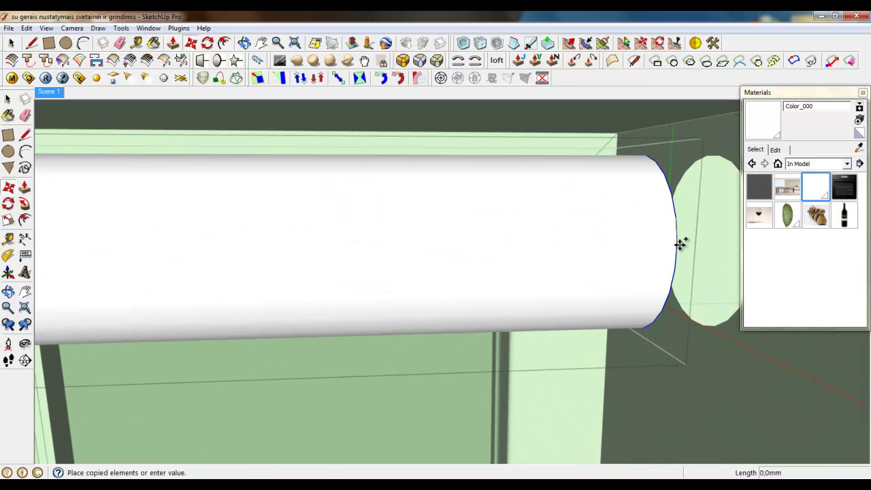
{"action": "type", "text": "3,0"}
{"action": "key", "text": "Return"}
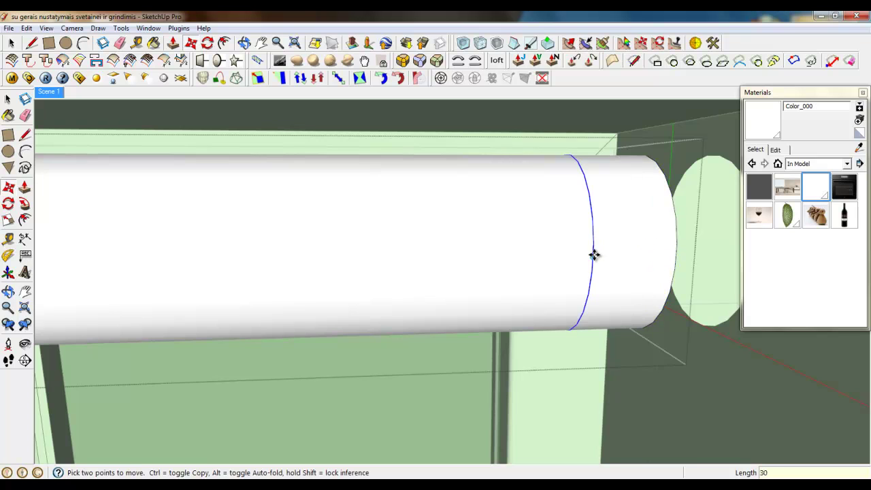
{"action": "key", "text": "ctrl"}
{"action": "left_click", "coordinate": [592, 254]}
{"action": "type", "text": "5"}
{"action": "key", "text": "Return"}
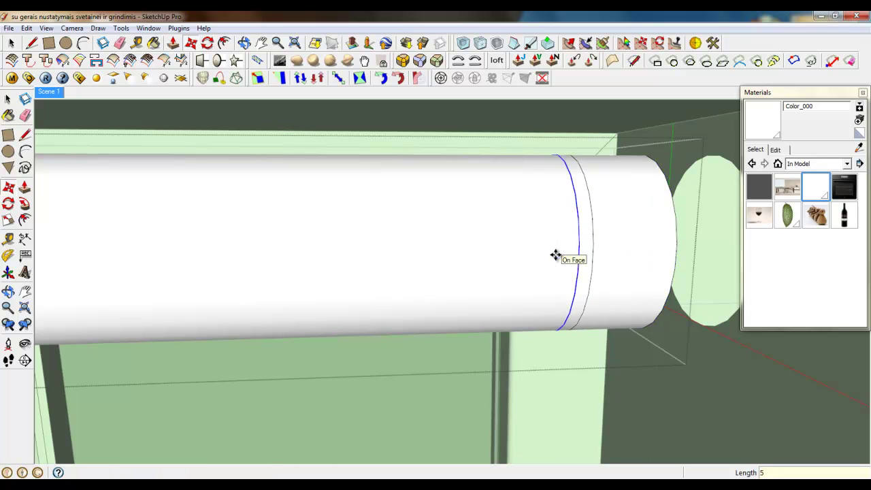
Step: Delete the narrow band of tube surface between the two rings at this end
{"action": "scroll", "coordinate": [528, 253], "scroll_direction": "down", "scroll_amount": 3}
{"action": "left_click", "coordinate": [11, 42]}
{"action": "scroll", "coordinate": [533, 220], "scroll_direction": "up", "scroll_amount": 3}
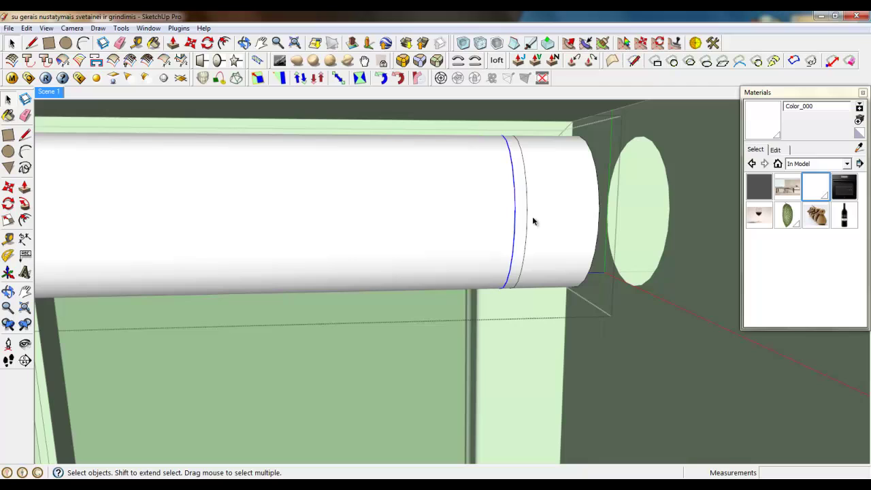
{"action": "left_click", "coordinate": [522, 206]}
{"action": "key", "text": "Delete"}
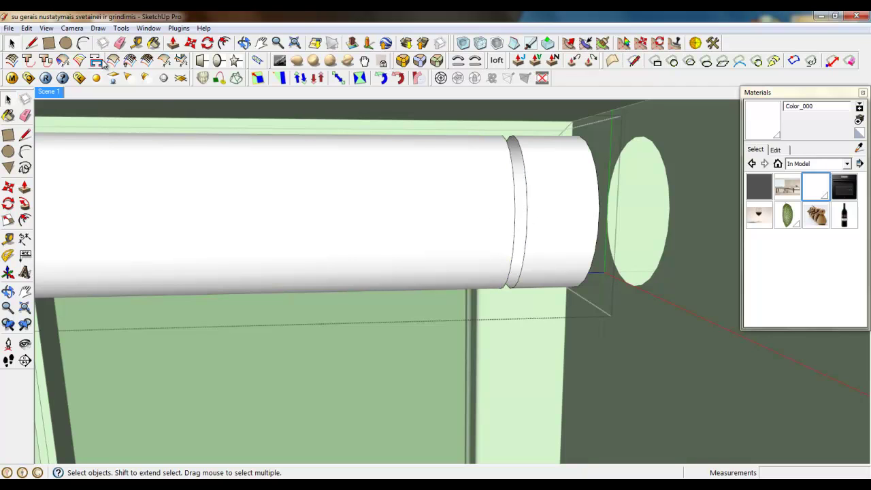
Step: Cap the short end piece's open inner side by drawing a line across its rim, and erase that line
{"action": "left_click", "coordinate": [32, 43]}
{"action": "left_click", "coordinate": [515, 140]}
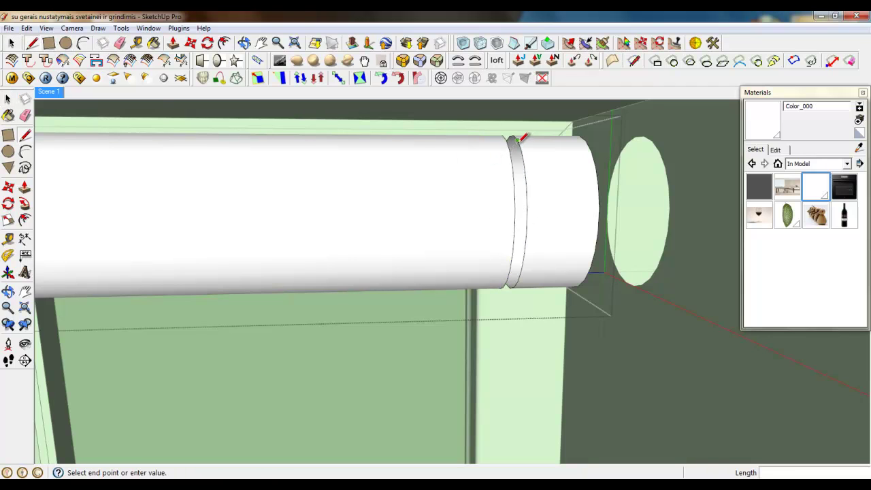
{"action": "left_click", "coordinate": [526, 237]}
{"action": "right_click", "coordinate": [522, 199]}
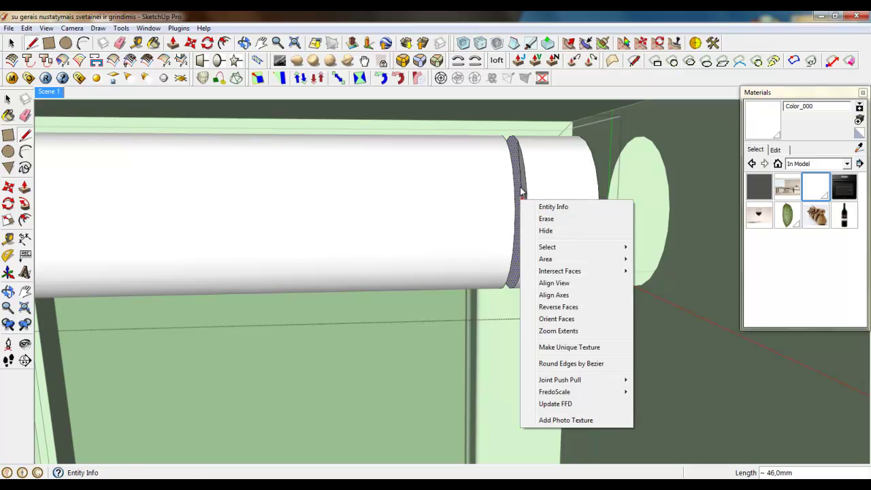
{"action": "right_click", "coordinate": [521, 187]}
{"action": "left_click", "coordinate": [531, 207]}
Step: Cap the main tube's open end facing the gap with a line across the rim, and erase the line
{"action": "scroll", "coordinate": [488, 194], "scroll_direction": "up", "scroll_amount": 3}
{"action": "middle_click_drag", "start_coordinate": [497, 202], "coordinate": [438, 208]}
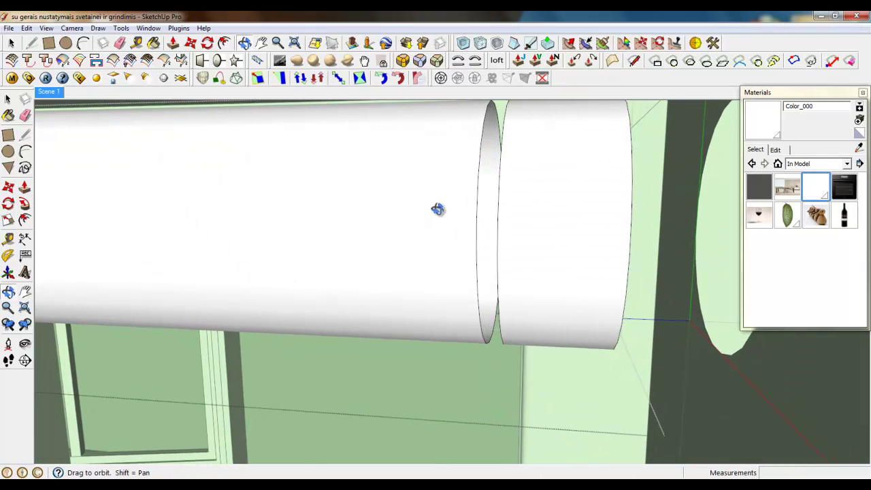
{"action": "left_click", "coordinate": [479, 163]}
{"action": "left_click", "coordinate": [495, 332]}
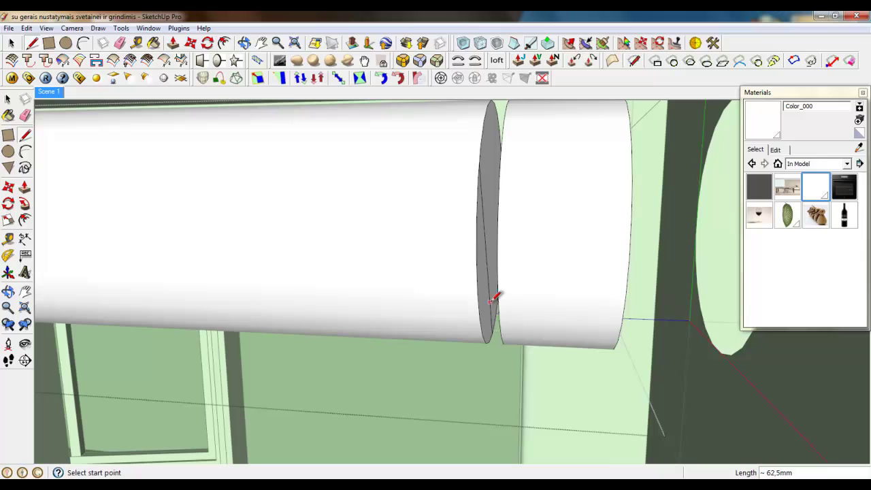
{"action": "right_click", "coordinate": [493, 299]}
{"action": "left_click", "coordinate": [515, 322]}
Step: Offset the main tube's cap outline about 7.2 mm inward and extrude the inner circle 5 mm across the gap
{"action": "left_click", "coordinate": [224, 43]}
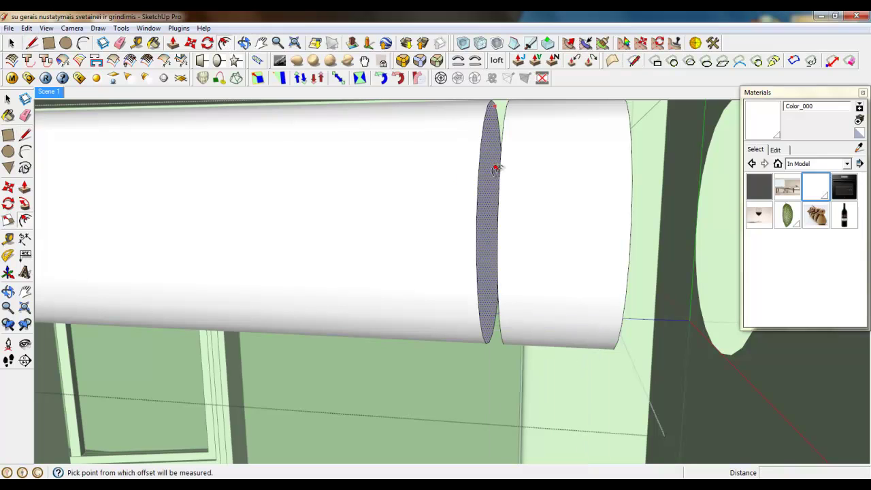
{"action": "left_click", "coordinate": [491, 169]}
{"action": "left_click", "coordinate": [488, 150]}
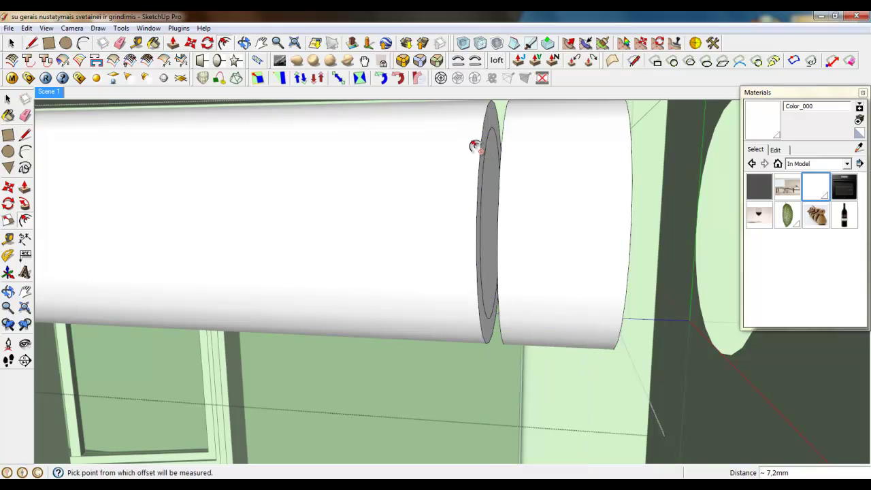
{"action": "left_click", "coordinate": [175, 43]}
{"action": "scroll", "coordinate": [472, 177], "scroll_direction": "up", "scroll_amount": 3}
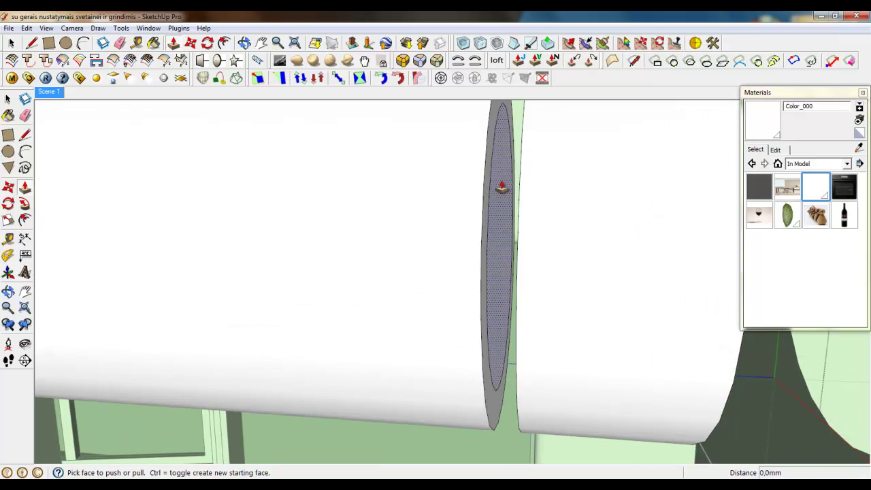
{"action": "scroll", "coordinate": [517, 195], "scroll_direction": "down", "scroll_amount": 2}
{"action": "left_click", "coordinate": [490, 198]}
{"action": "middle_click_drag", "start_coordinate": [491, 198], "coordinate": [561, 196]}
{"action": "left_click", "coordinate": [585, 160]}
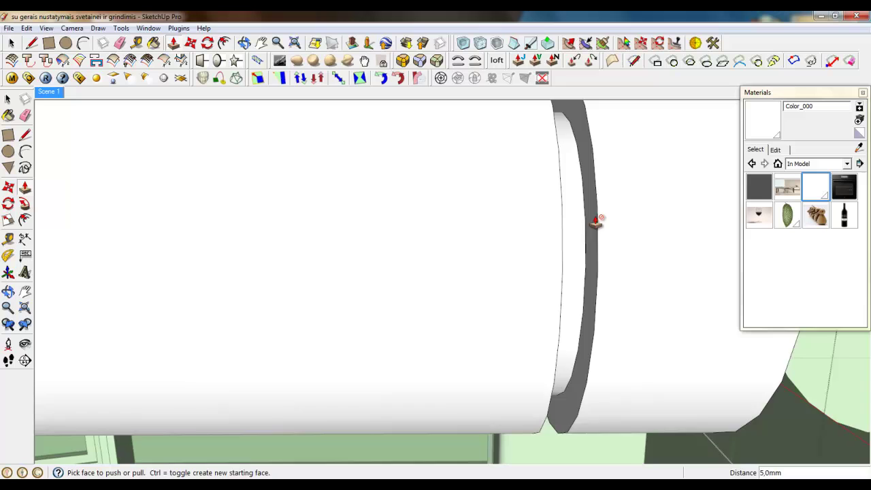
Step: Delete the narrow band of tube surface between the two rings at the tube's other end
{"action": "scroll", "coordinate": [678, 231], "scroll_direction": "down", "scroll_amount": 13}
{"action": "scroll", "coordinate": [345, 233], "scroll_direction": "up", "scroll_amount": 2}
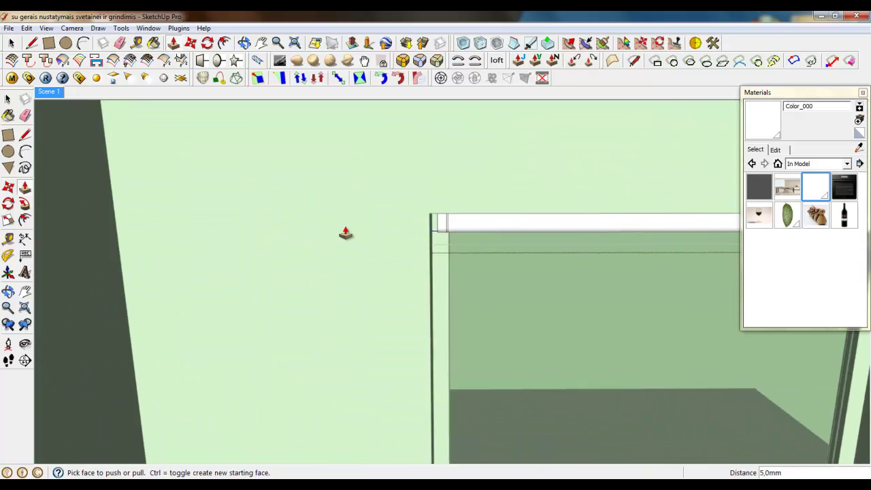
{"action": "scroll", "coordinate": [533, 220], "scroll_direction": "up", "scroll_amount": 2}
{"action": "scroll", "coordinate": [421, 235], "scroll_direction": "up", "scroll_amount": 2}
{"action": "key", "text": "space"}
{"action": "scroll", "coordinate": [478, 217], "scroll_direction": "up", "scroll_amount": 3}
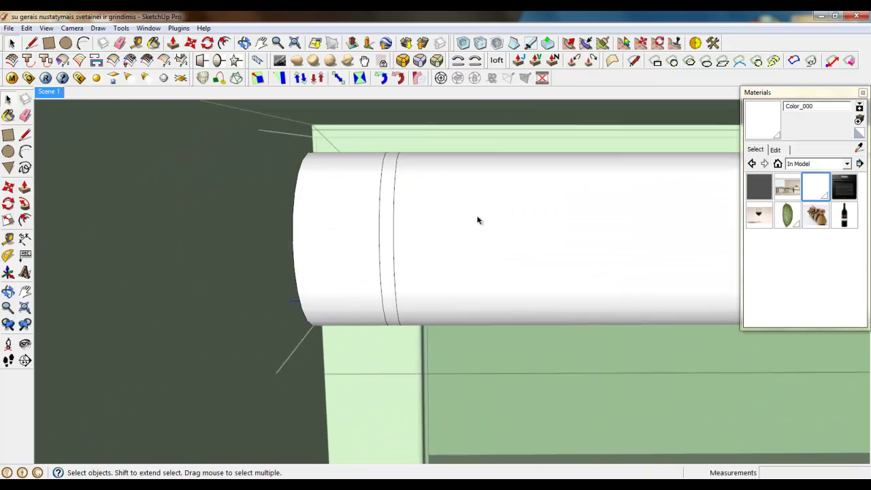
{"action": "scroll", "coordinate": [362, 195], "scroll_direction": "up", "scroll_amount": 2}
{"action": "middle_click_drag", "start_coordinate": [361, 195], "coordinate": [360, 311]}
Step: Close the inner opening of the short piece at this end with a line across its rim, and erase the line
{"action": "key", "text": "l"}
{"action": "left_click", "coordinate": [365, 128]}
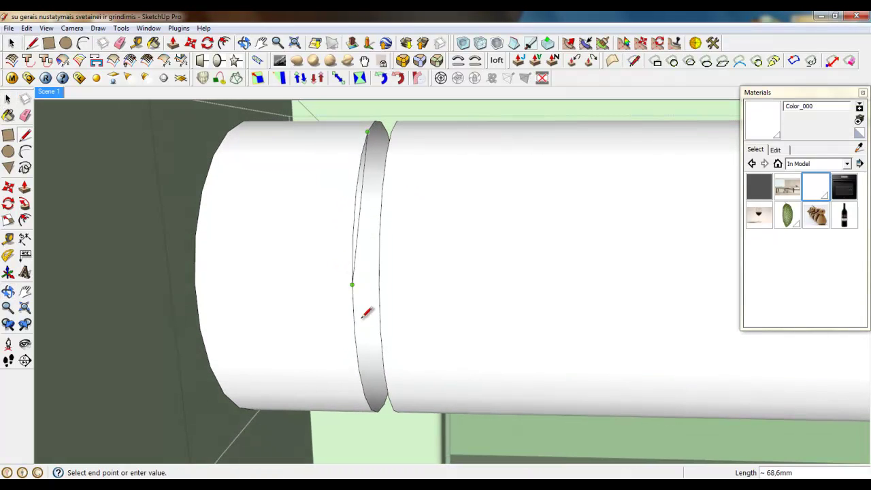
{"action": "left_click", "coordinate": [380, 406]}
{"action": "right_click", "coordinate": [371, 229]}
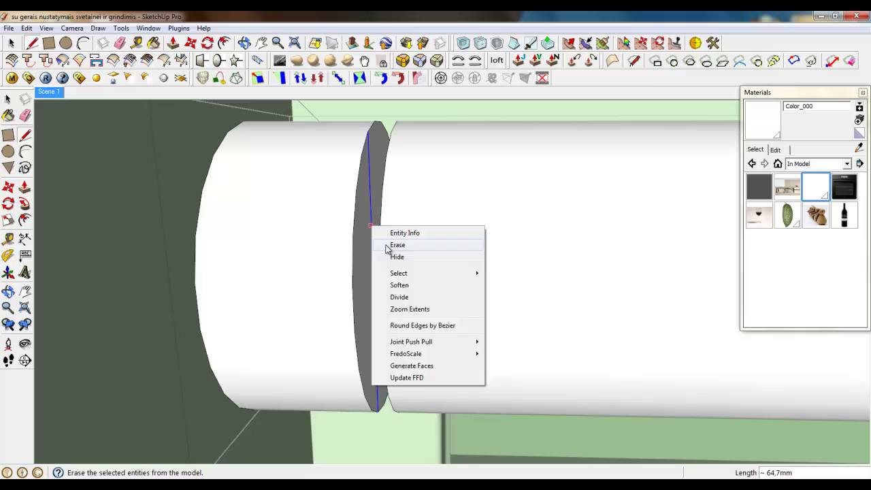
{"action": "left_click", "coordinate": [393, 242]}
Step: Close the main tube's end facing this gap with a line across its rim, and erase the line
{"action": "mouse_move", "coordinate": [393, 242]}
{"action": "middle_mouse_down"}
{"action": "mouse_move", "coordinate": [436, 249]}
{"action": "mouse_move", "coordinate": [430, 235]}
{"action": "middle_mouse_up"}
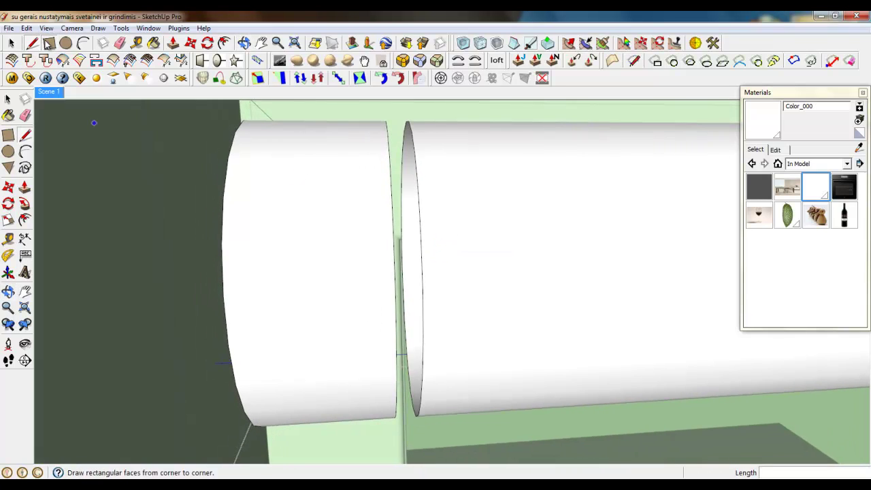
{"action": "left_click", "coordinate": [408, 122]}
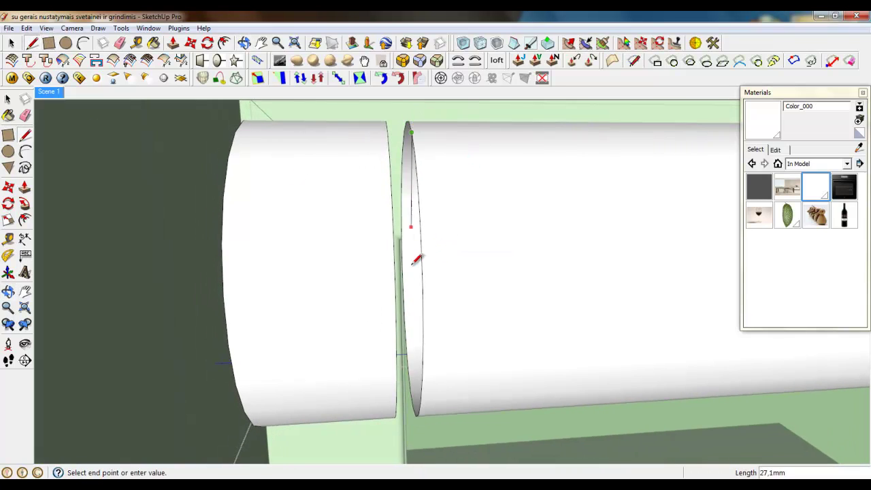
{"action": "left_click", "coordinate": [411, 364]}
{"action": "right_click", "coordinate": [409, 328]}
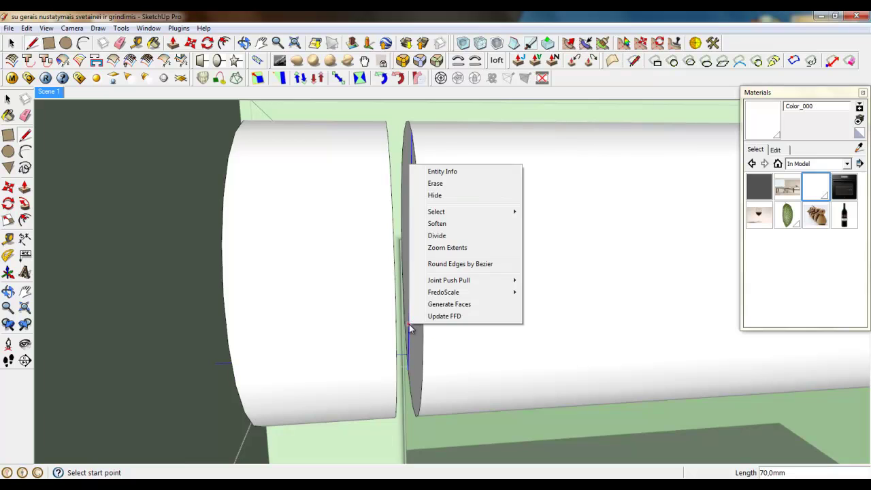
{"action": "left_click", "coordinate": [435, 183]}
Step: Offset the outline of the main tube's new cap inward and extrude the inner circle 5 mm to the short piece
{"action": "left_click", "coordinate": [224, 43]}
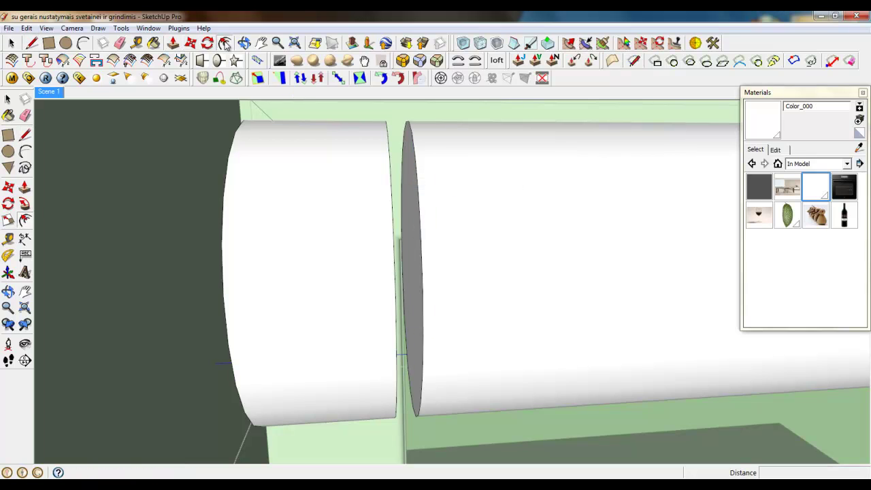
{"action": "left_click", "coordinate": [410, 179]}
{"action": "key", "text": "Escape"}
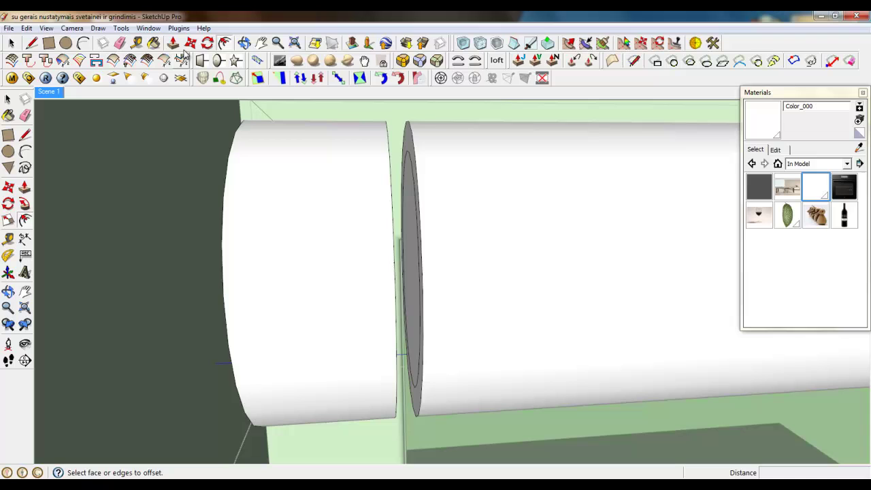
{"action": "key", "text": "p"}
{"action": "left_click", "coordinate": [413, 228]}
{"action": "middle_click_drag", "start_coordinate": [413, 228], "coordinate": [370, 184]}
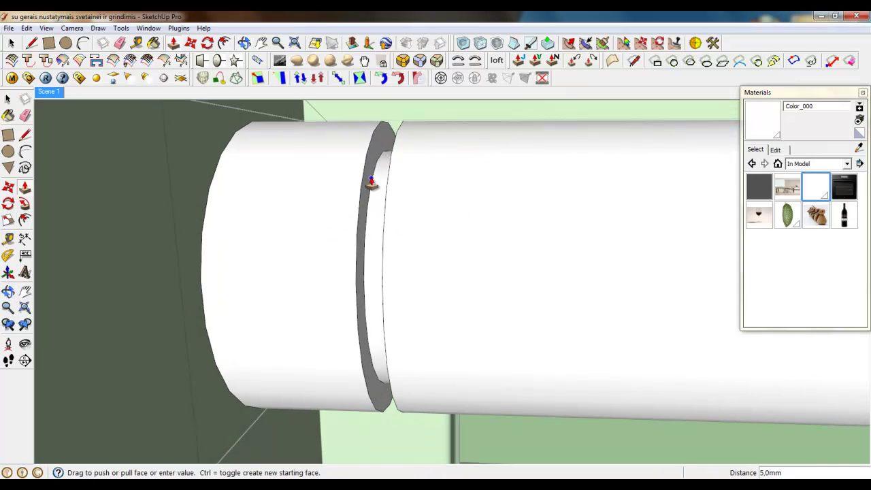
{"action": "type", "text": "5"}
{"action": "key", "text": "Return"}
Step: Round the groove rims and outer end edges at both tube ends with Round Corner, 2.0 mm offset and 3 segments, and close the group
{"action": "left_click", "coordinate": [13, 43]}
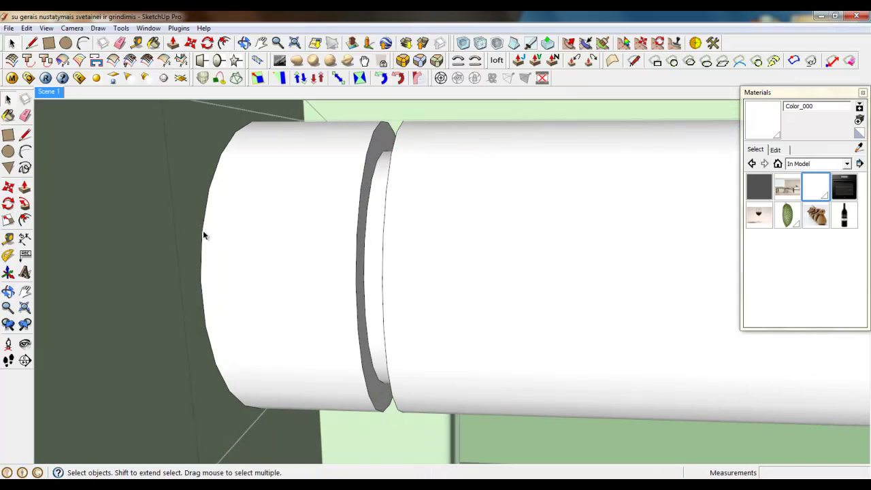
{"action": "middle_click_drag", "start_coordinate": [203, 234], "coordinate": [487, 261]}
{"action": "scroll", "coordinate": [362, 212], "scroll_direction": "up", "scroll_amount": 2}
{"action": "scroll", "coordinate": [142, 248], "scroll_direction": "down", "scroll_amount": 8}
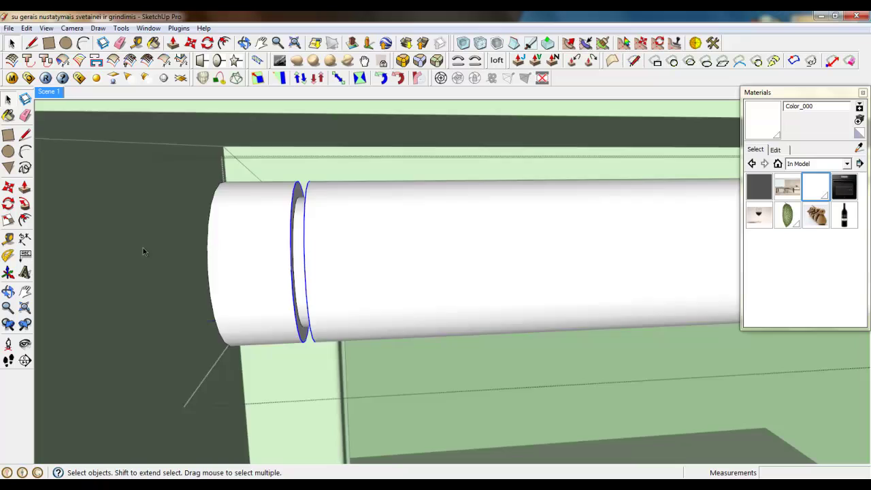
{"action": "scroll", "coordinate": [589, 247], "scroll_direction": "up", "scroll_amount": 10}
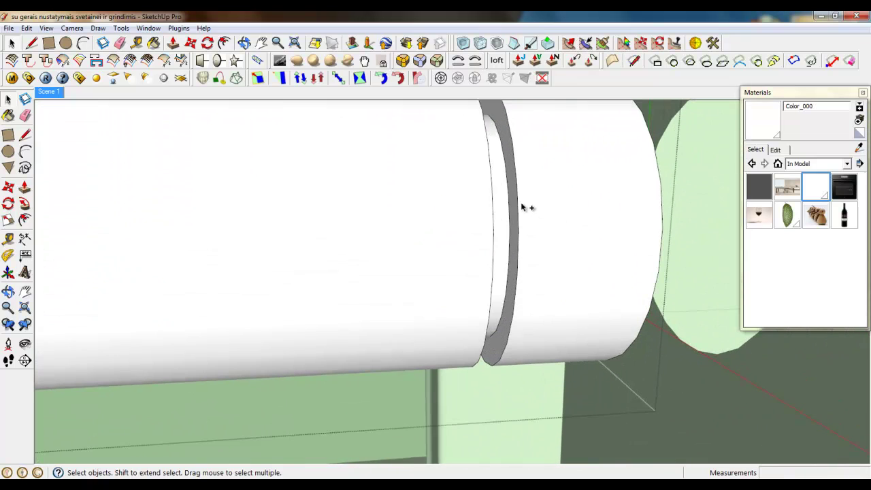
{"action": "left_click", "coordinate": [515, 205]}
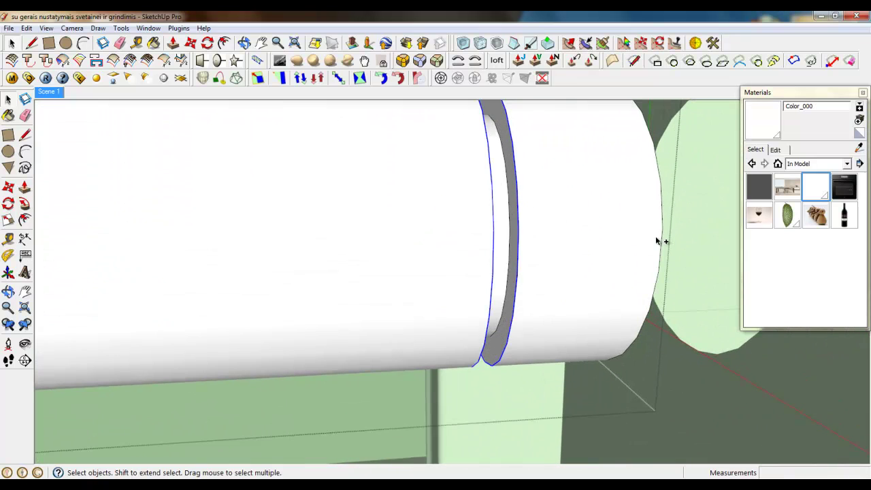
{"action": "left_click", "coordinate": [419, 63]}
{"action": "left_click", "coordinate": [435, 113]}
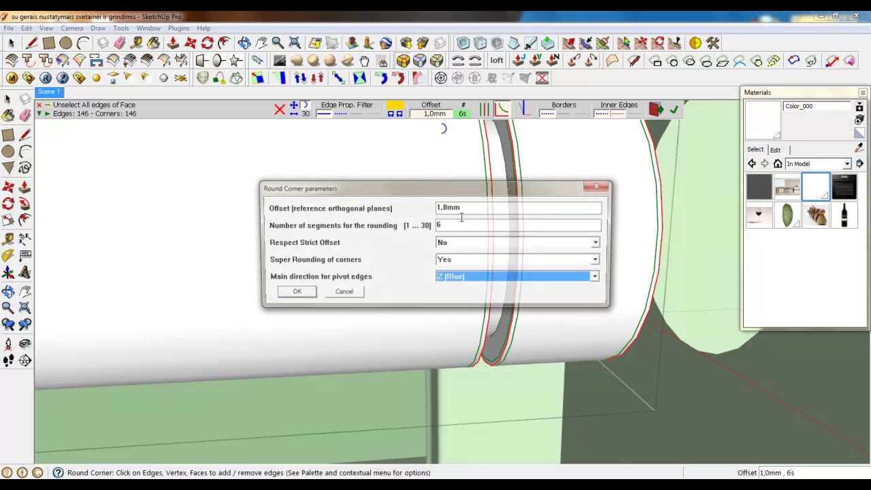
{"action": "left_click_drag", "start_coordinate": [440, 206], "coordinate": [428, 208]}
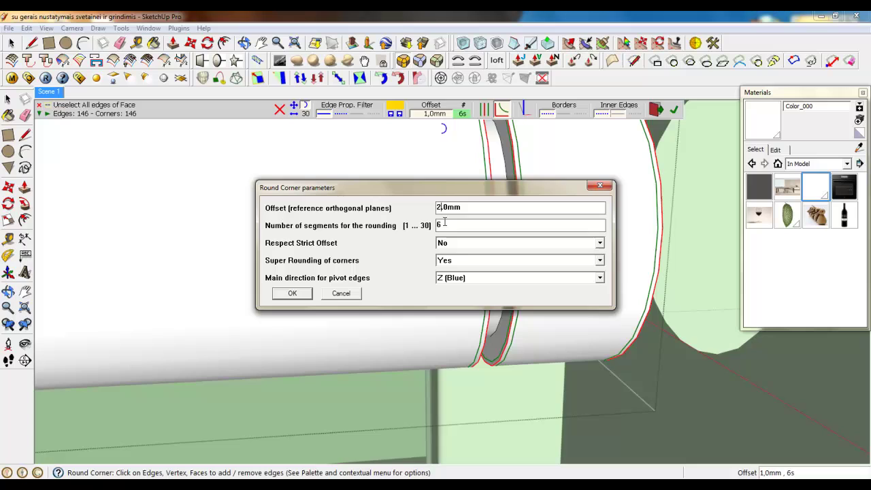
{"action": "left_click", "coordinate": [292, 293]}
{"action": "left_click", "coordinate": [674, 110]}
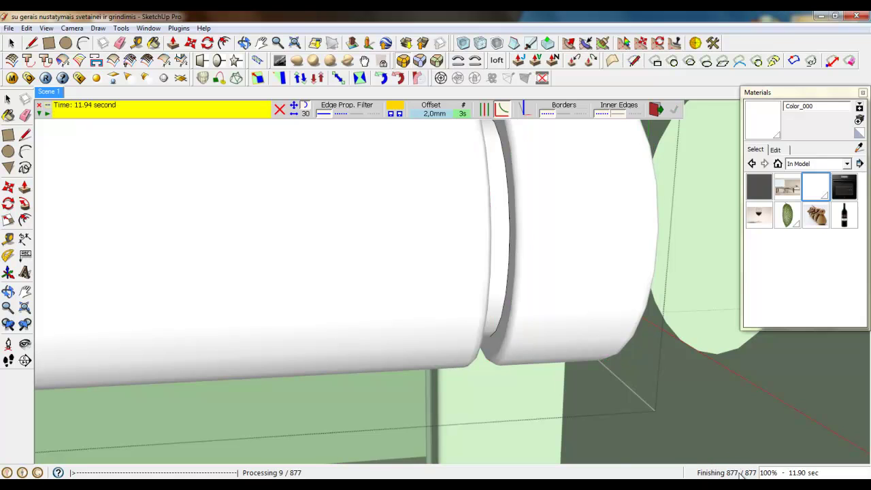
{"action": "key", "text": "space"}
{"action": "scroll", "coordinate": [328, 210], "scroll_direction": "down", "scroll_amount": 5}
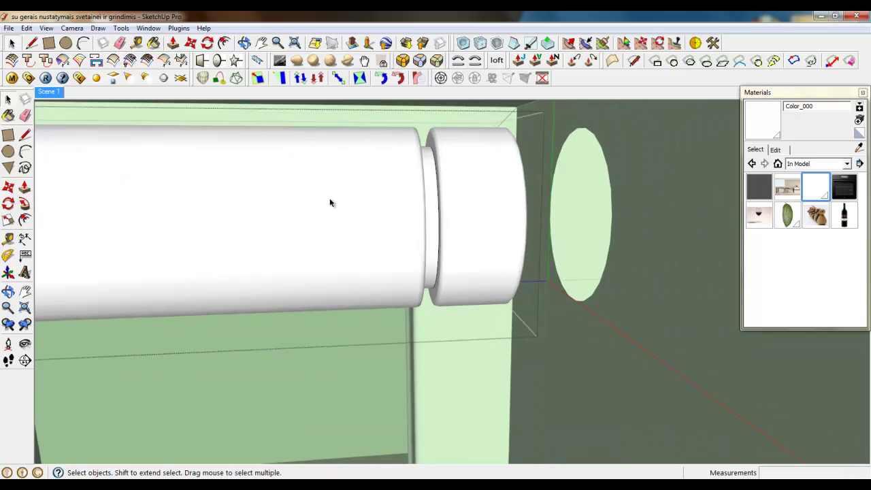
{"action": "right_click", "coordinate": [609, 265]}
{"action": "left_click", "coordinate": [646, 273]}
Step: Draw a tall narrow rectangle on the window reveal from beside the tube's end down to just above the sill
{"action": "left_click", "coordinate": [407, 225]}
{"action": "right_click", "coordinate": [418, 208]}
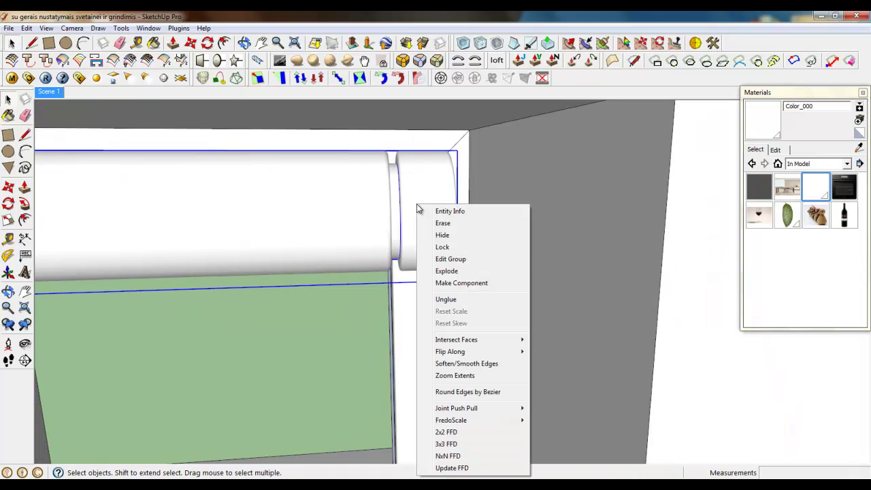
{"action": "left_click", "coordinate": [84, 43]}
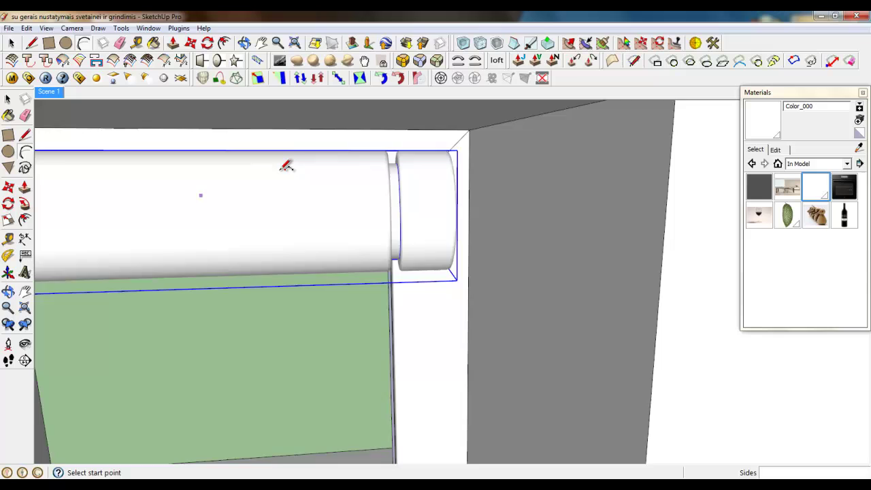
{"action": "scroll", "coordinate": [314, 175], "scroll_direction": "down", "scroll_amount": 4}
{"action": "middle_click_drag", "start_coordinate": [332, 210], "coordinate": [472, 184]}
{"action": "left_click", "coordinate": [48, 42]}
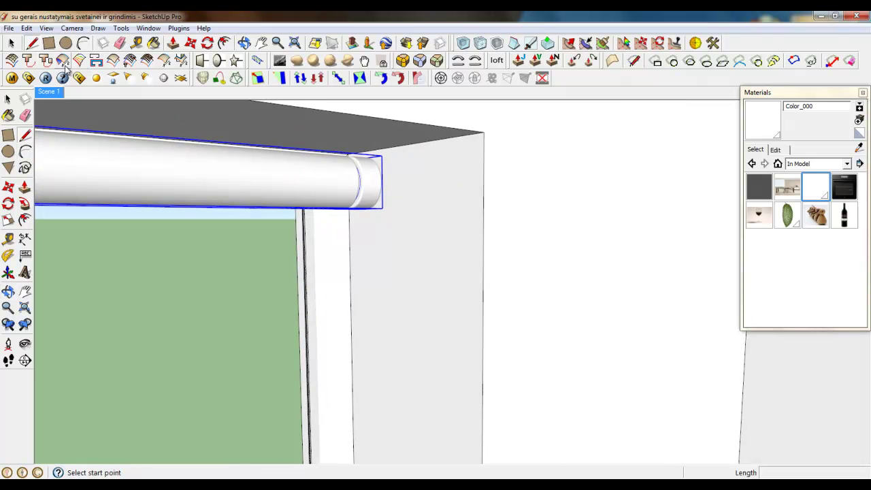
{"action": "left_click", "coordinate": [386, 194]}
{"action": "middle_click_drag", "start_coordinate": [391, 198], "coordinate": [385, 311]}
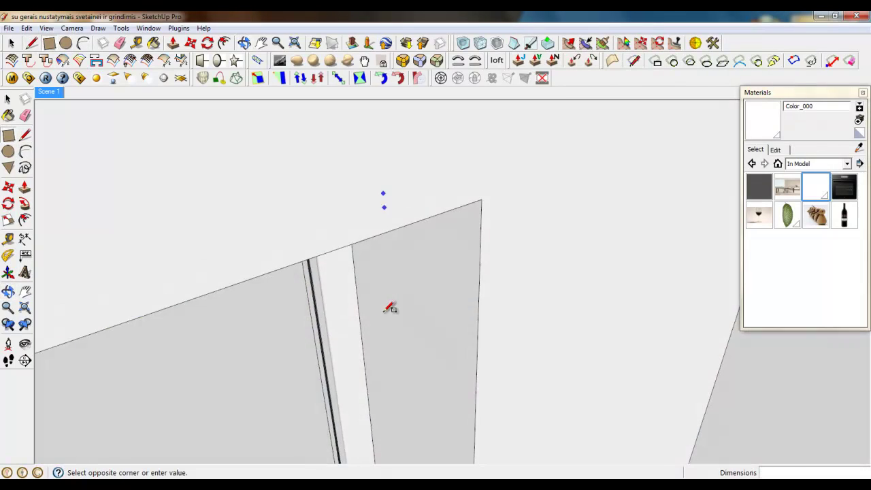
{"action": "scroll", "coordinate": [385, 207], "scroll_direction": "down", "scroll_amount": 7}
{"action": "scroll", "coordinate": [398, 347], "scroll_direction": "up", "scroll_amount": 5}
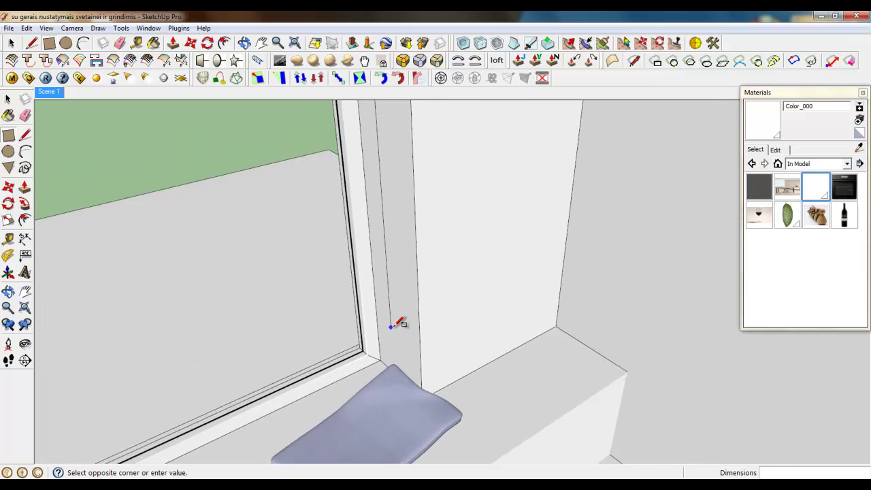
{"action": "left_click", "coordinate": [400, 334]}
{"action": "left_click", "coordinate": [12, 45]}
Step: Narrow the tall rectangle by moving its long edge nearest the room inward
{"action": "scroll", "coordinate": [297, 331], "scroll_direction": "down", "scroll_amount": 4}
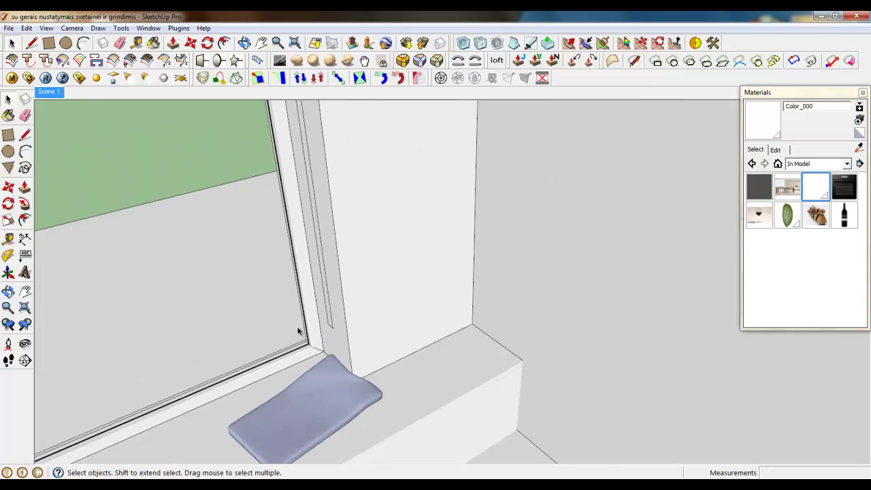
{"action": "middle_click_drag", "start_coordinate": [298, 331], "coordinate": [333, 302]}
{"action": "scroll", "coordinate": [333, 303], "scroll_direction": "up", "scroll_amount": 5}
{"action": "middle_click_drag", "start_coordinate": [340, 359], "coordinate": [409, 344]}
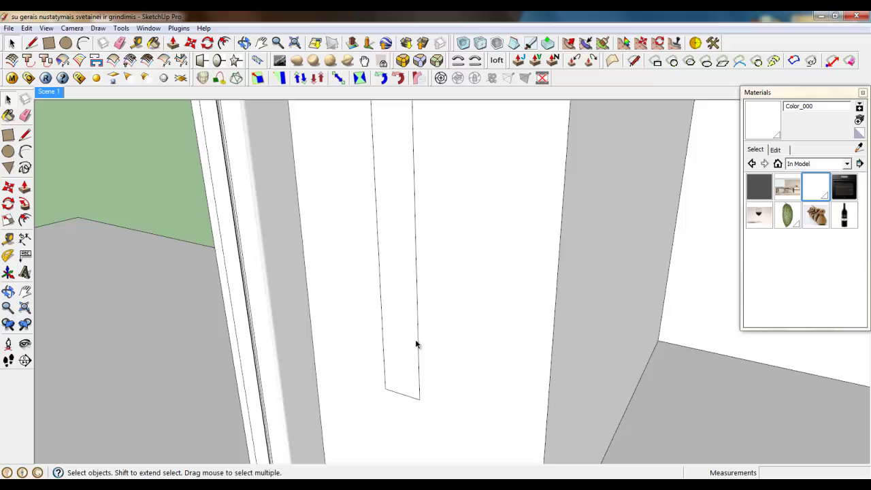
{"action": "left_click", "coordinate": [416, 344]}
{"action": "left_click", "coordinate": [190, 43]}
{"action": "scroll", "coordinate": [394, 302], "scroll_direction": "up", "scroll_amount": 2}
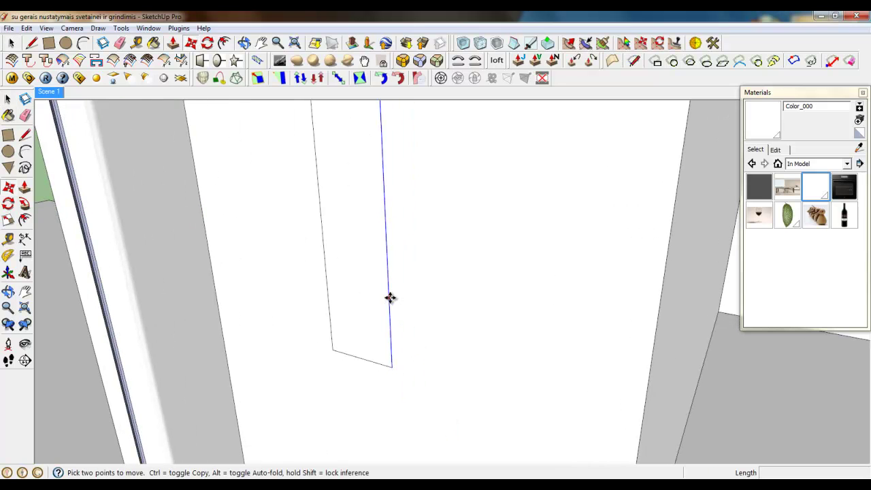
{"action": "left_click", "coordinate": [390, 298]}
{"action": "left_click", "coordinate": [366, 293]}
{"action": "middle_click_drag", "start_coordinate": [366, 297], "coordinate": [302, 325]}
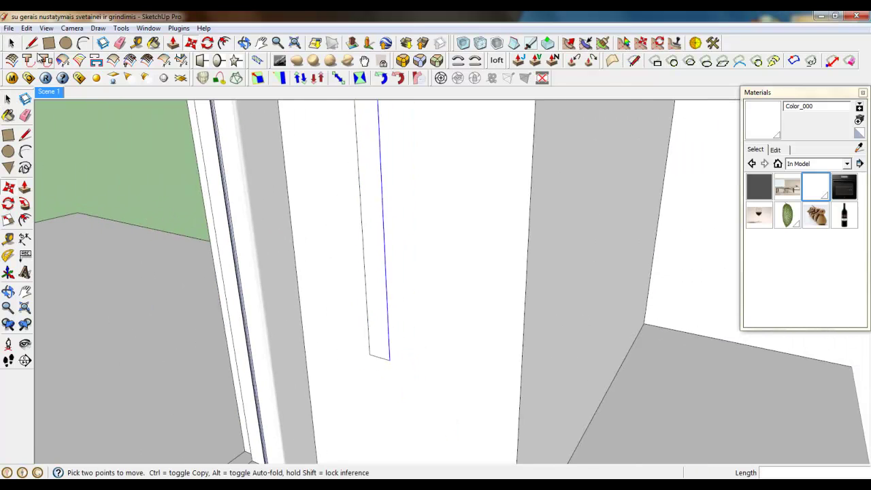
Step: Group the narrow strip together with the roller tube
{"action": "left_click", "coordinate": [12, 43]}
{"action": "left_click", "coordinate": [372, 304]}
{"action": "scroll", "coordinate": [403, 399], "scroll_direction": "down", "scroll_amount": 6}
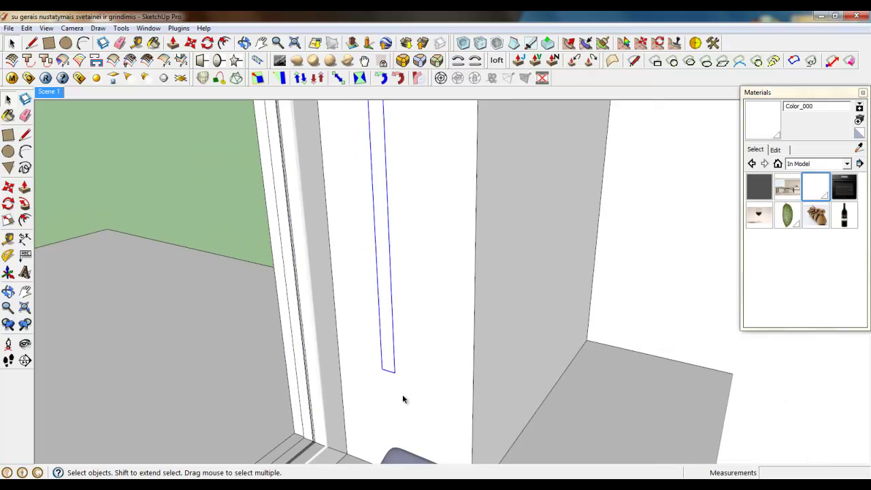
{"action": "scroll", "coordinate": [402, 279], "scroll_direction": "up", "scroll_amount": 3}
{"action": "middle_click_drag", "start_coordinate": [403, 279], "coordinate": [371, 222]}
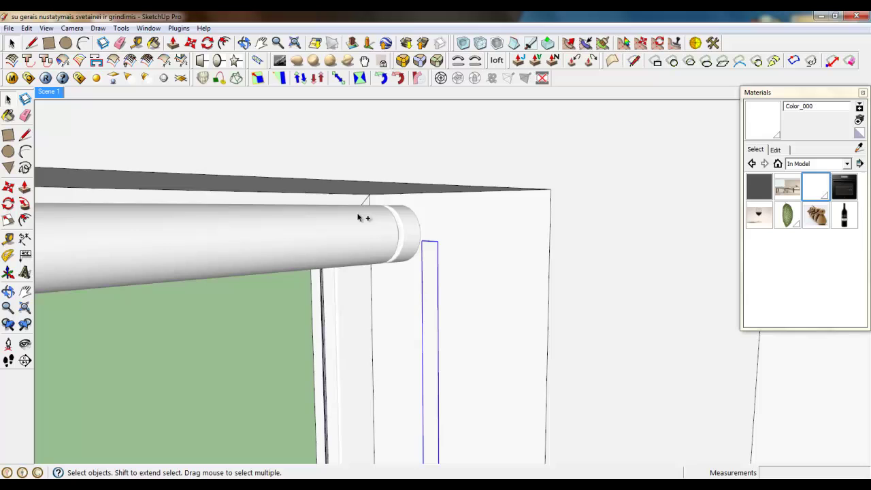
{"action": "left_click", "coordinate": [357, 238], "text": "ctrl"}
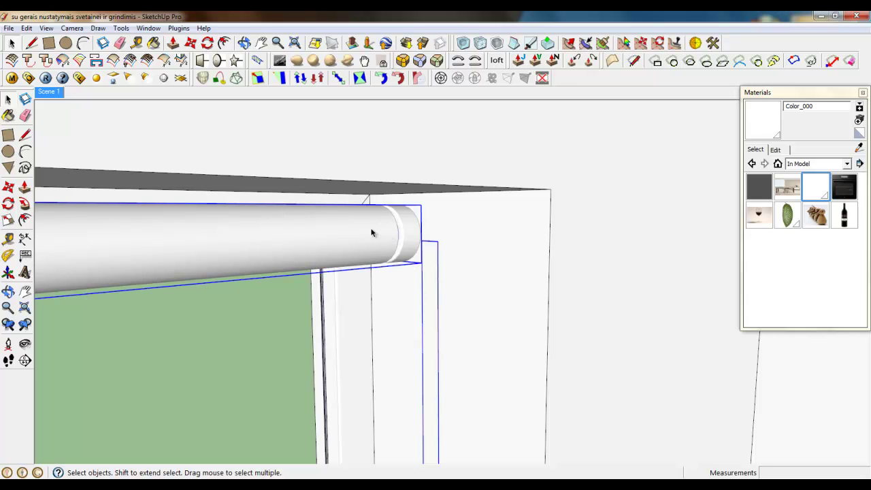
{"action": "right_click", "coordinate": [371, 232]}
{"action": "left_click", "coordinate": [412, 307]}
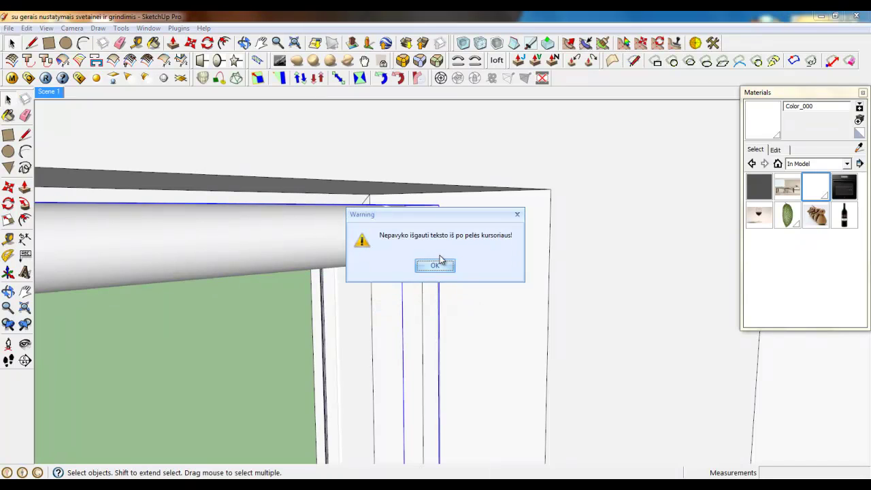
{"action": "left_click", "coordinate": [441, 264]}
Step: Open the new group and move the strip about 66 mm along the tube's axis into the groove at its end
{"action": "scroll", "coordinate": [443, 268], "scroll_direction": "up", "scroll_amount": 3}
{"action": "middle_click_drag", "start_coordinate": [443, 268], "coordinate": [467, 267]}
{"action": "left_click", "coordinate": [475, 257]}
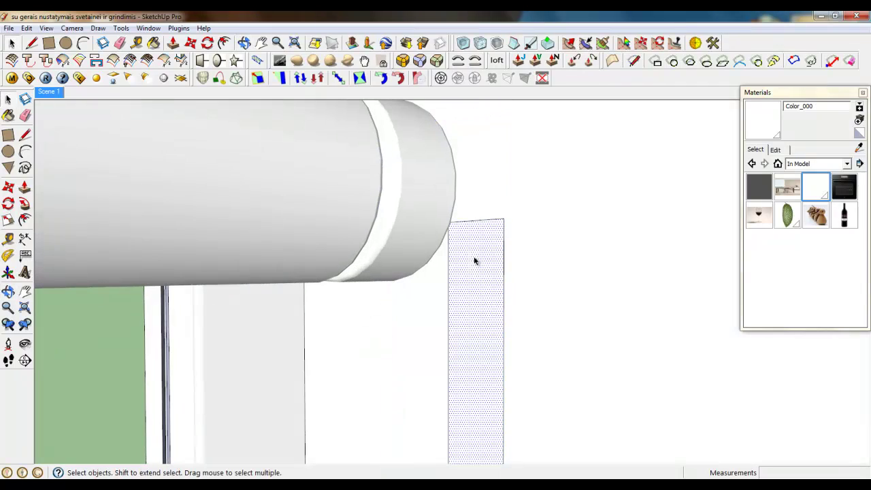
{"action": "double_click", "coordinate": [429, 227]}
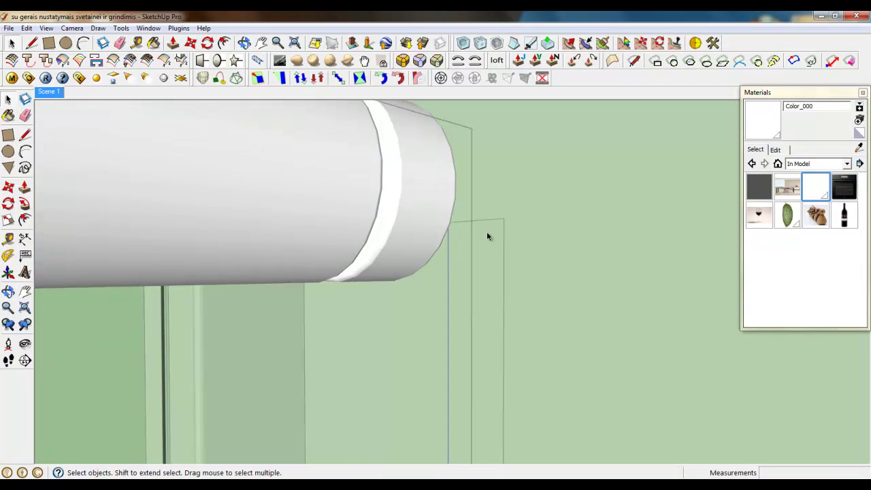
{"action": "left_click", "coordinate": [83, 43]}
{"action": "scroll", "coordinate": [476, 235], "scroll_direction": "up", "scroll_amount": 2}
{"action": "mouse_move", "coordinate": [502, 241]}
{"action": "middle_mouse_down"}
{"action": "mouse_move", "coordinate": [441, 265]}
{"action": "mouse_move", "coordinate": [373, 206]}
{"action": "mouse_move", "coordinate": [285, 177]}
{"action": "middle_mouse_up"}
{"action": "left_click", "coordinate": [30, 44]}
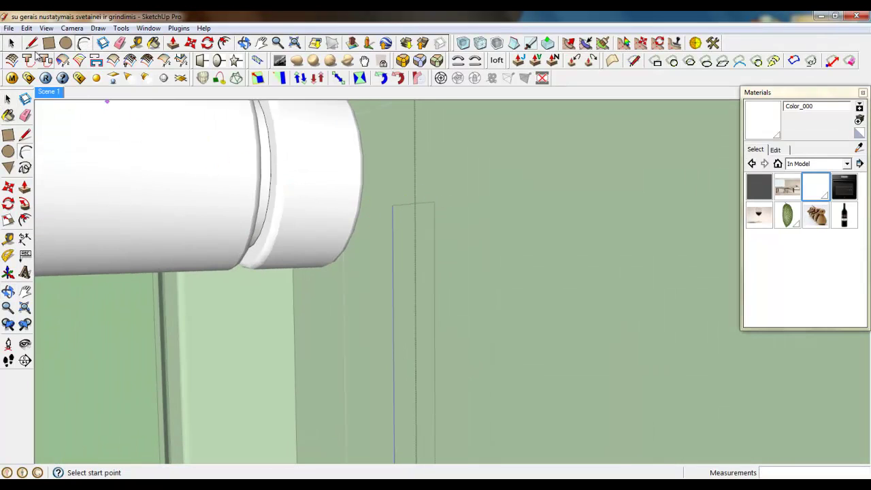
{"action": "left_click", "coordinate": [11, 43]}
{"action": "left_click", "coordinate": [418, 202]}
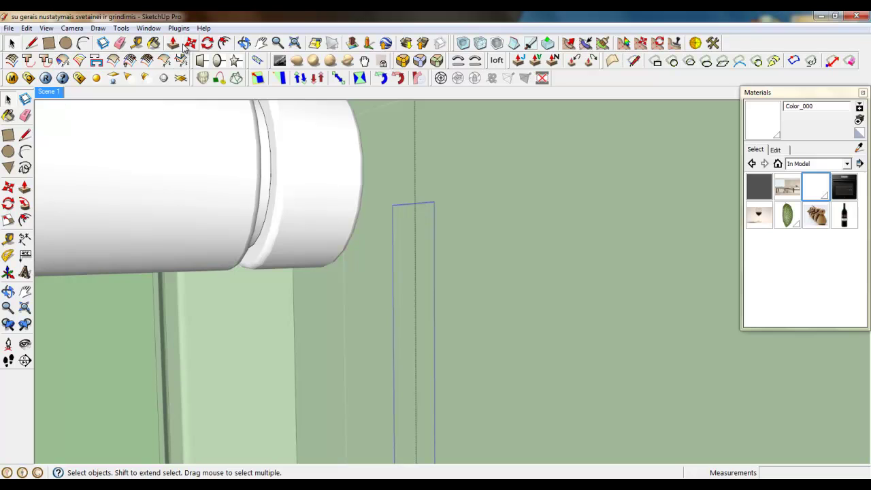
{"action": "left_click", "coordinate": [189, 43]}
{"action": "left_click", "coordinate": [436, 203]}
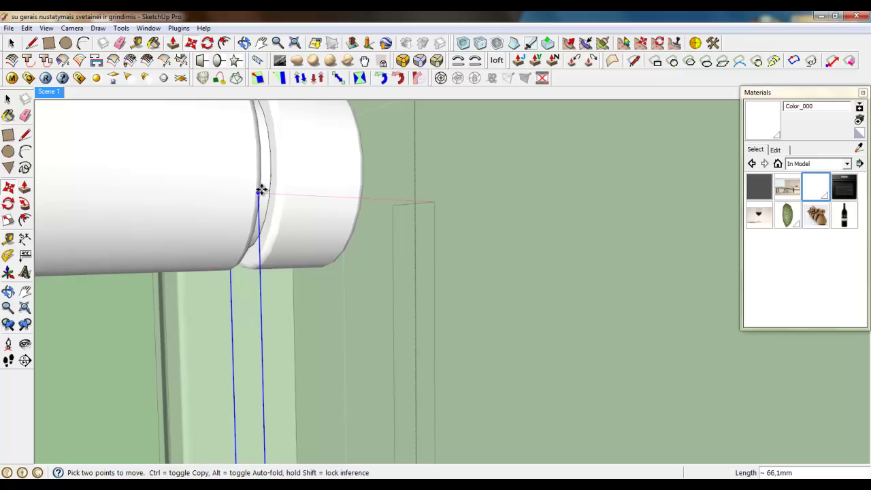
Step: Draw a half-round arc across the strip near its lower end, with a bulge of about 13 mm
{"action": "scroll", "coordinate": [289, 163], "scroll_direction": "down", "scroll_amount": 3}
{"action": "middle_click_drag", "start_coordinate": [291, 161], "coordinate": [255, 167]}
{"action": "scroll", "coordinate": [352, 166], "scroll_direction": "down", "scroll_amount": 5}
{"action": "scroll", "coordinate": [367, 136], "scroll_direction": "down", "scroll_amount": 3}
{"action": "scroll", "coordinate": [354, 346], "scroll_direction": "up", "scroll_amount": 1}
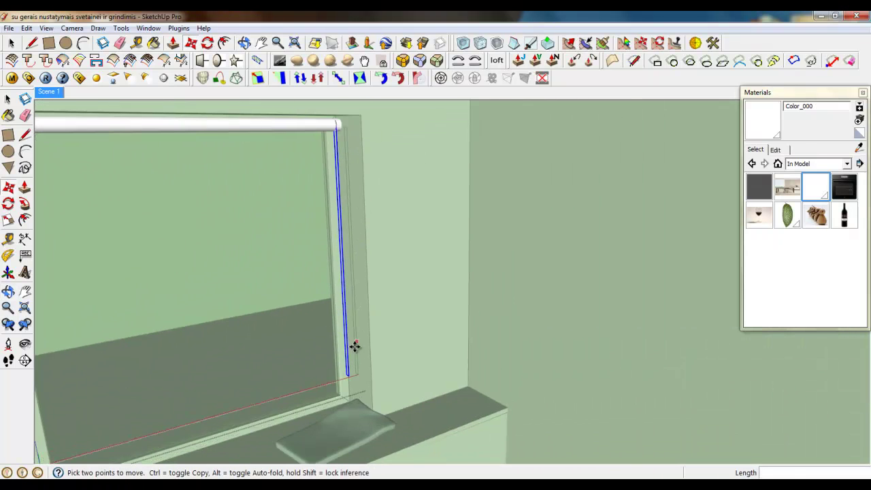
{"action": "left_click", "coordinate": [32, 43]}
{"action": "scroll", "coordinate": [354, 364], "scroll_direction": "up", "scroll_amount": 8}
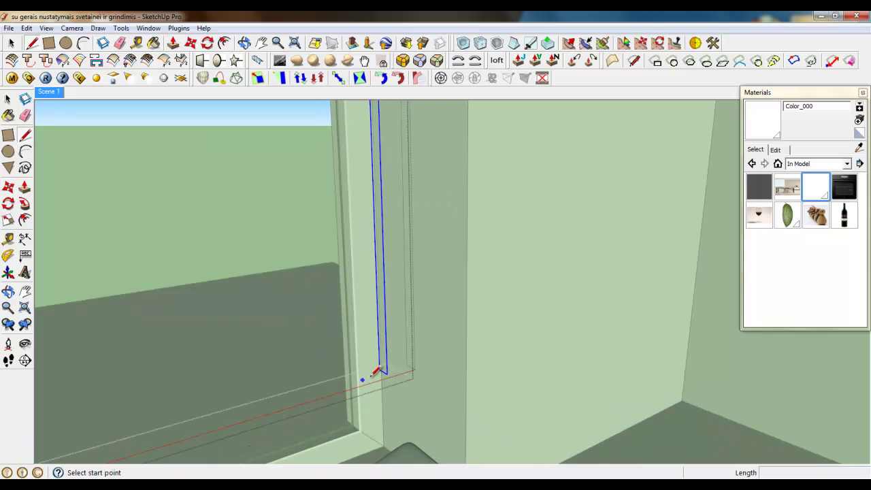
{"action": "middle_click_drag", "start_coordinate": [378, 371], "coordinate": [470, 344]}
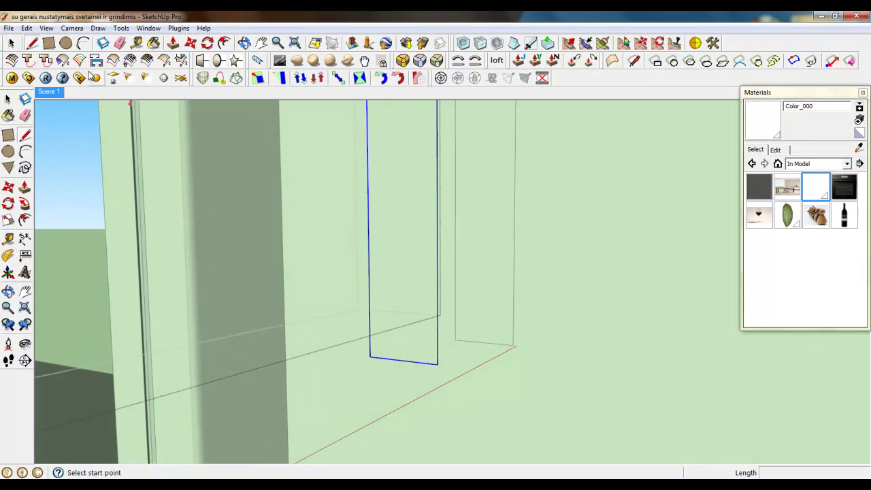
{"action": "left_click", "coordinate": [84, 44]}
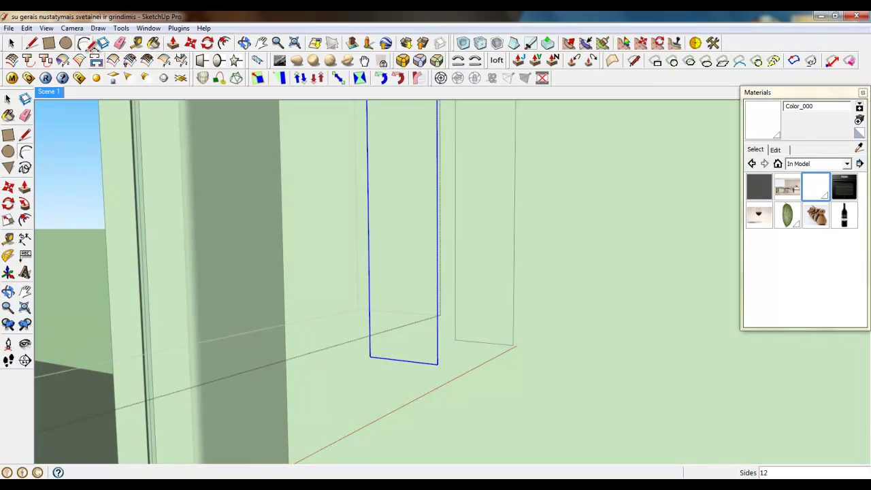
{"action": "left_click", "coordinate": [438, 291]}
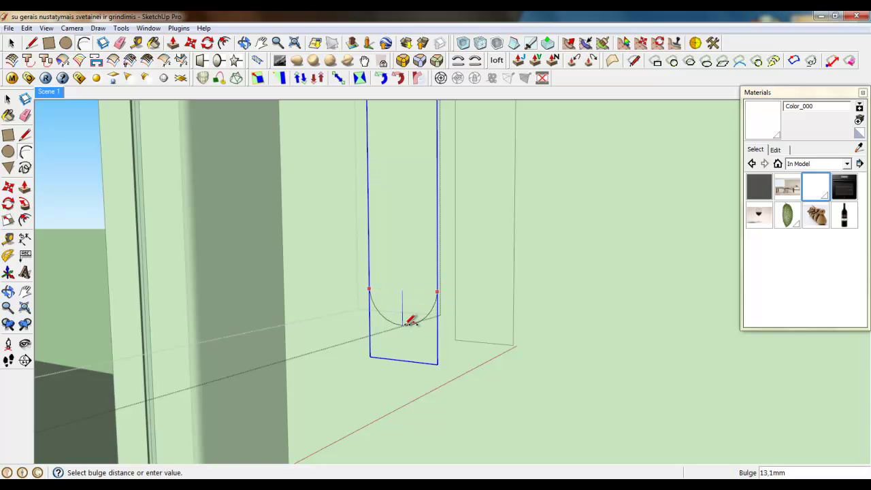
{"action": "left_click", "coordinate": [411, 321]}
Step: Erase the strip's outline below the arc to leave a rounded lower end
{"action": "left_click", "coordinate": [11, 43]}
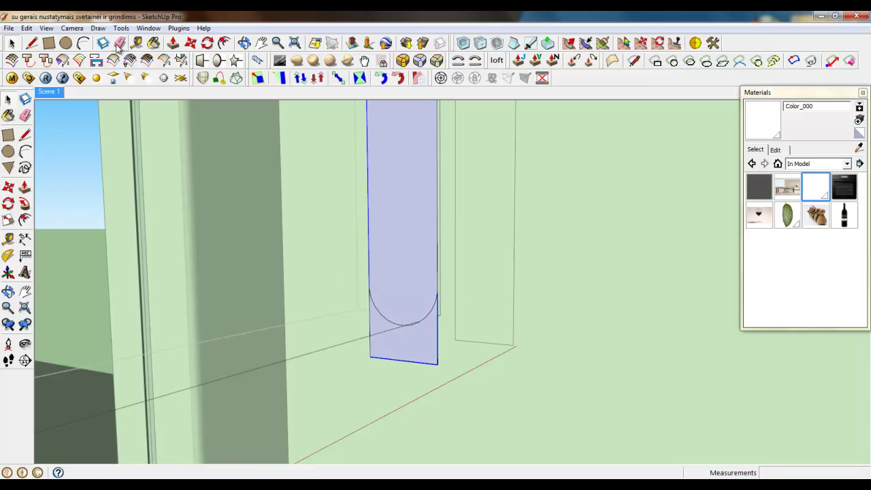
{"action": "left_click", "coordinate": [119, 43]}
{"action": "left_click_drag", "start_coordinate": [420, 346], "coordinate": [439, 325]}
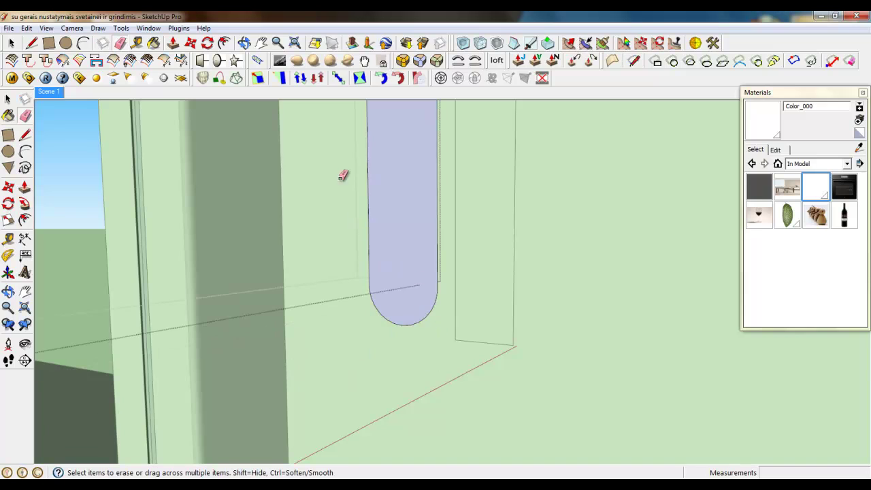
Step: Draw a shallow arc bowing inward along the strip's long edge, from its rounded lower end up to the roller tube
{"action": "left_click", "coordinate": [173, 43]}
{"action": "key", "text": "a"}
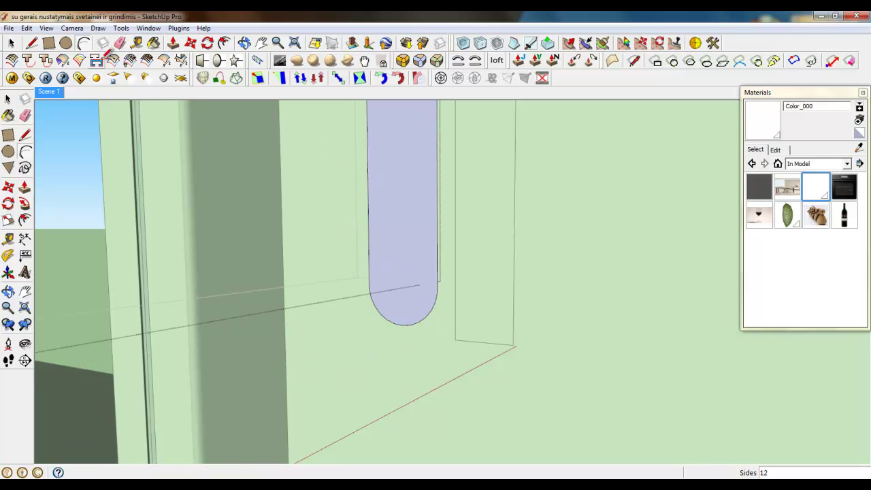
{"action": "left_click", "coordinate": [441, 283]}
{"action": "middle_click_drag", "start_coordinate": [387, 210], "coordinate": [360, 160]}
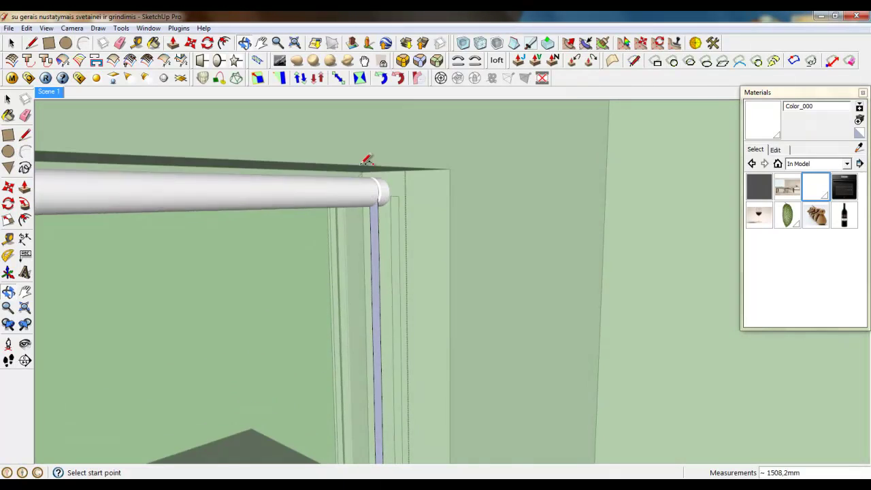
{"action": "scroll", "coordinate": [397, 189], "scroll_direction": "up", "scroll_amount": 5}
{"action": "left_click", "coordinate": [400, 217]}
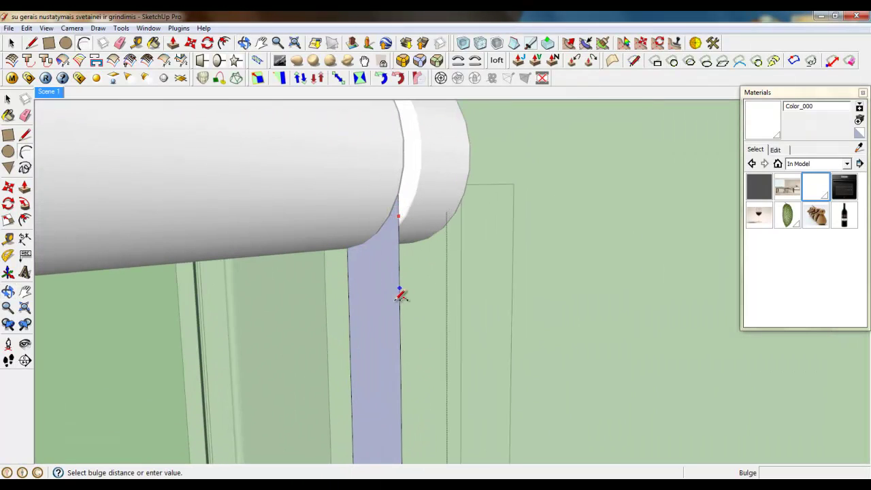
{"action": "left_click", "coordinate": [383, 349]}
{"action": "scroll", "coordinate": [397, 183], "scroll_direction": "down", "scroll_amount": 6}
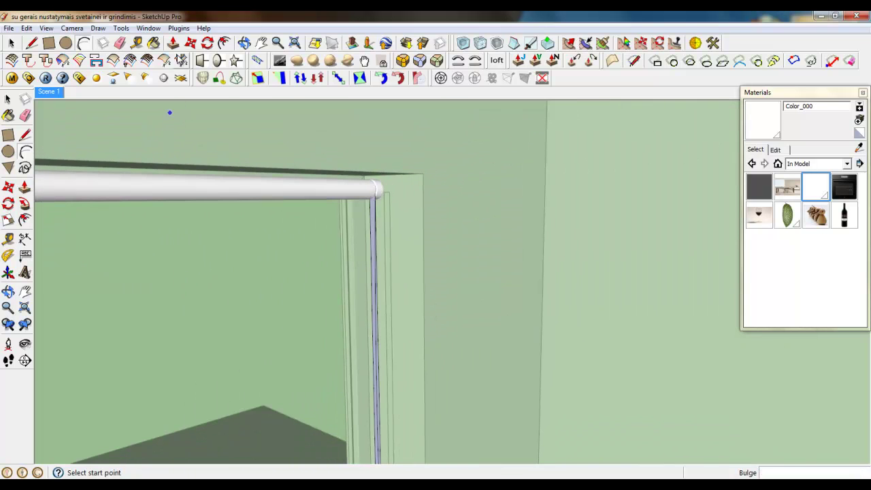
Step: Erase the straight long edge outside the new arc so the arc forms that side of the strip
{"action": "left_click", "coordinate": [120, 43]}
{"action": "scroll", "coordinate": [379, 400], "scroll_direction": "up", "scroll_amount": 4}
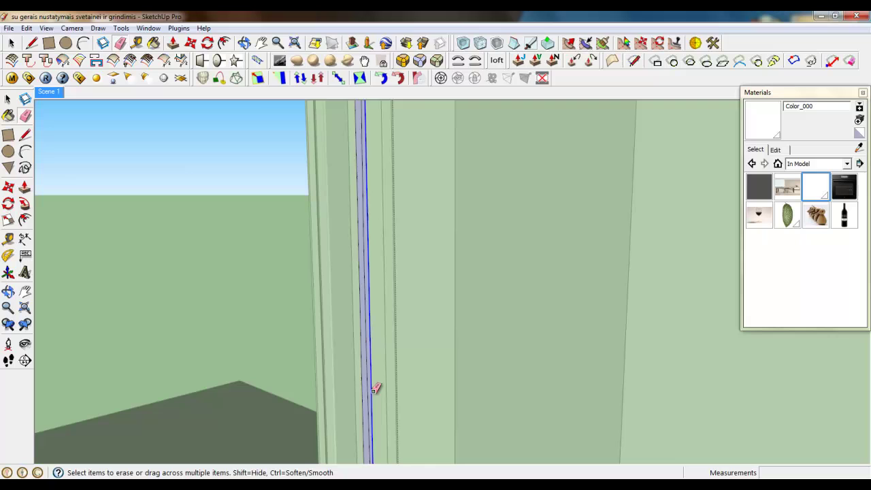
{"action": "left_click", "coordinate": [373, 391]}
{"action": "scroll", "coordinate": [371, 379], "scroll_direction": "up", "scroll_amount": 3}
Step: Delete the strip's face, leaving only its outline as a cord loop
{"action": "left_click", "coordinate": [11, 44]}
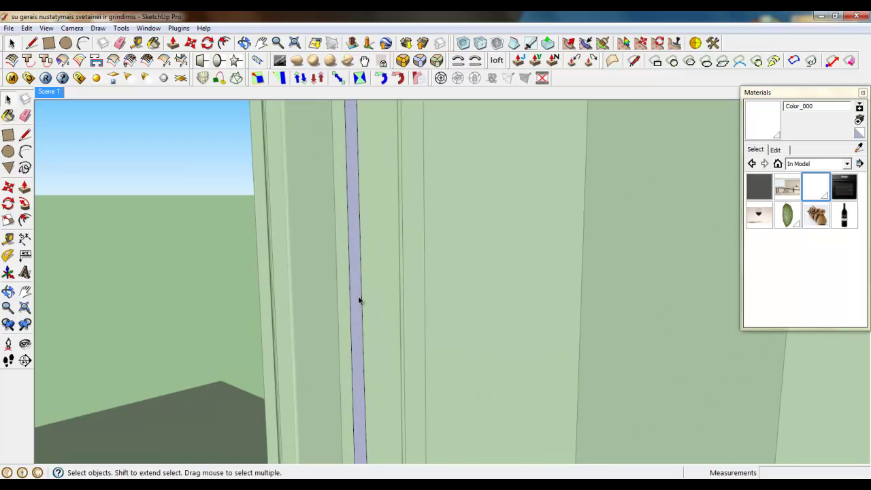
{"action": "middle_click_drag", "start_coordinate": [369, 249], "coordinate": [385, 257]}
{"action": "scroll", "coordinate": [383, 360], "scroll_direction": "down", "scroll_amount": 3}
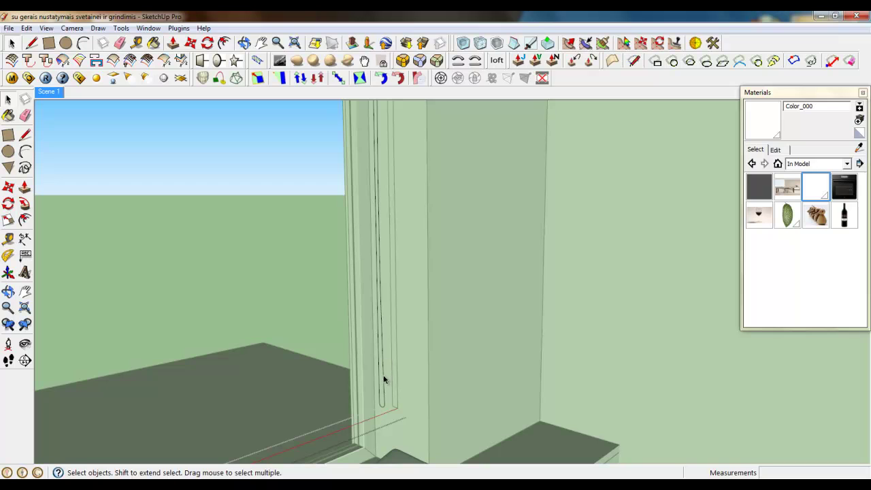
Step: Run Pipe Along Path on the loop outline in mm with outside diameter 3, inside diameter 0 and 24 circle segments
{"action": "left_click", "coordinate": [382, 378]}
{"action": "scroll", "coordinate": [446, 267], "scroll_direction": "down", "scroll_amount": 5}
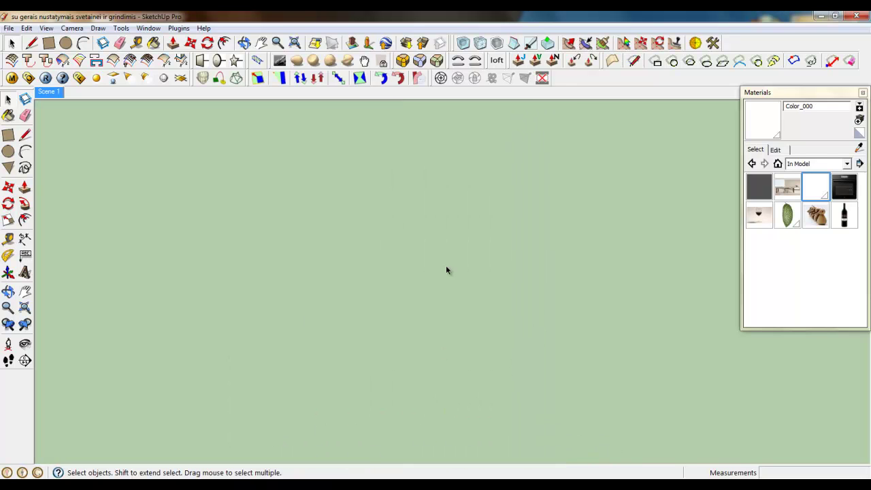
{"action": "scroll", "coordinate": [453, 223], "scroll_direction": "up", "scroll_amount": 6}
{"action": "middle_click_drag", "start_coordinate": [428, 223], "coordinate": [416, 241]}
{"action": "scroll", "coordinate": [352, 288], "scroll_direction": "down", "scroll_amount": 2}
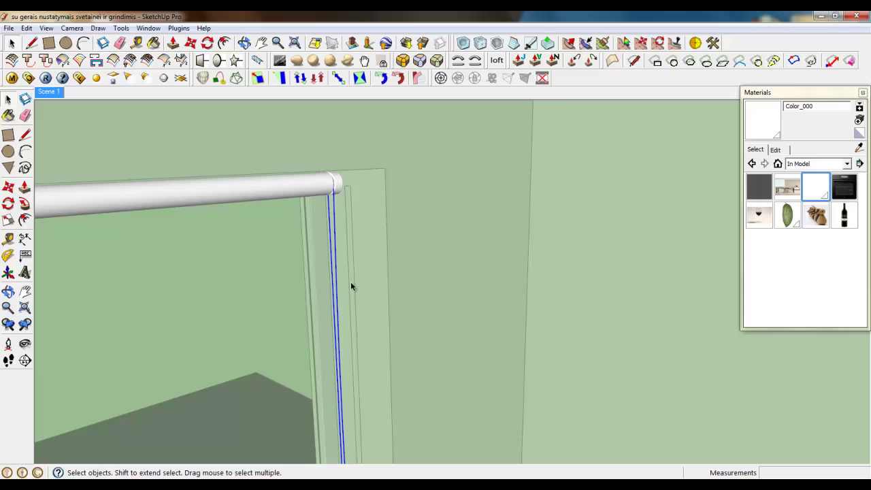
{"action": "scroll", "coordinate": [334, 221], "scroll_direction": "down", "scroll_amount": 1}
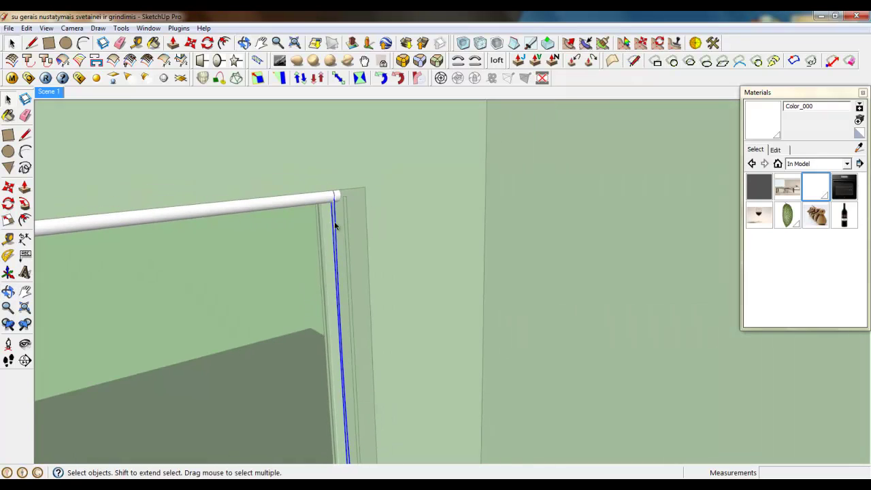
{"action": "left_click", "coordinate": [175, 28]}
{"action": "left_click", "coordinate": [195, 140]}
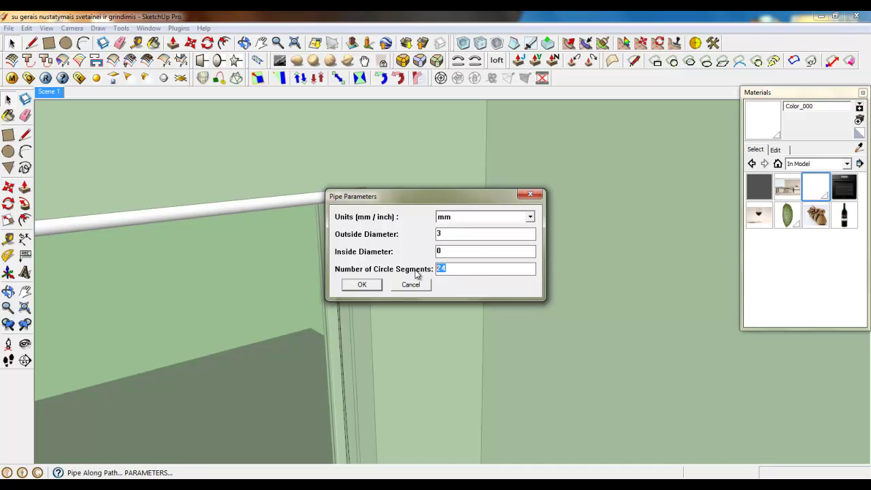
{"action": "left_click", "coordinate": [361, 285]}
Step: Close the roller blind group and return to the whole room
{"action": "middle_click_drag", "start_coordinate": [344, 250], "coordinate": [398, 186]}
{"action": "right_click", "coordinate": [398, 186]}
{"action": "left_click", "coordinate": [435, 192]}
{"action": "scroll", "coordinate": [446, 211], "scroll_direction": "down", "scroll_amount": 5}
{"action": "middle_click_drag", "start_coordinate": [446, 200], "coordinate": [409, 316]}
{"action": "scroll", "coordinate": [457, 202], "scroll_direction": "down", "scroll_amount": 5}
{"action": "scroll", "coordinate": [410, 316], "scroll_direction": "up", "scroll_amount": 3}
Step: Check the ledge, the cushion and the roller blind as separate objects in the window recess
{"action": "left_click", "coordinate": [400, 288]}
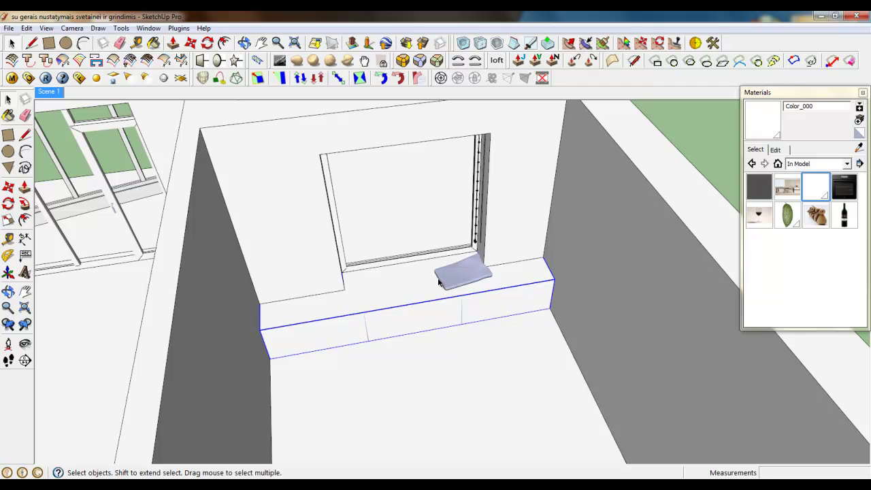
{"action": "left_click", "coordinate": [439, 282]}
{"action": "scroll", "coordinate": [478, 289], "scroll_direction": "down", "scroll_amount": 3}
{"action": "scroll", "coordinate": [426, 196], "scroll_direction": "up", "scroll_amount": 3}
{"action": "middle_click_drag", "start_coordinate": [424, 228], "coordinate": [383, 171]}
{"action": "left_click", "coordinate": [515, 206]}
{"action": "scroll", "coordinate": [542, 222], "scroll_direction": "down", "scroll_amount": 4}
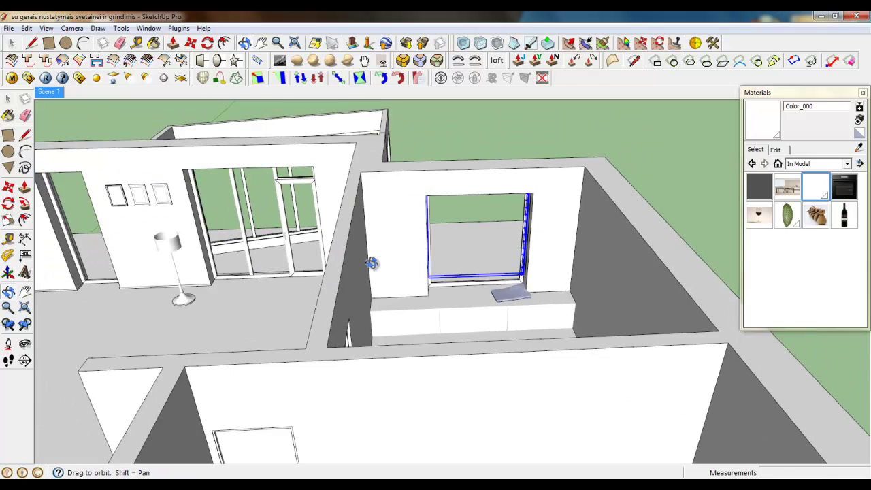
Step: Move the two stacked books from the living room about 3.5 m to above the window ledge, beside the cushion
{"action": "middle_click_drag", "start_coordinate": [373, 262], "coordinate": [492, 274]}
{"action": "scroll", "coordinate": [400, 348], "scroll_direction": "up", "scroll_amount": 2}
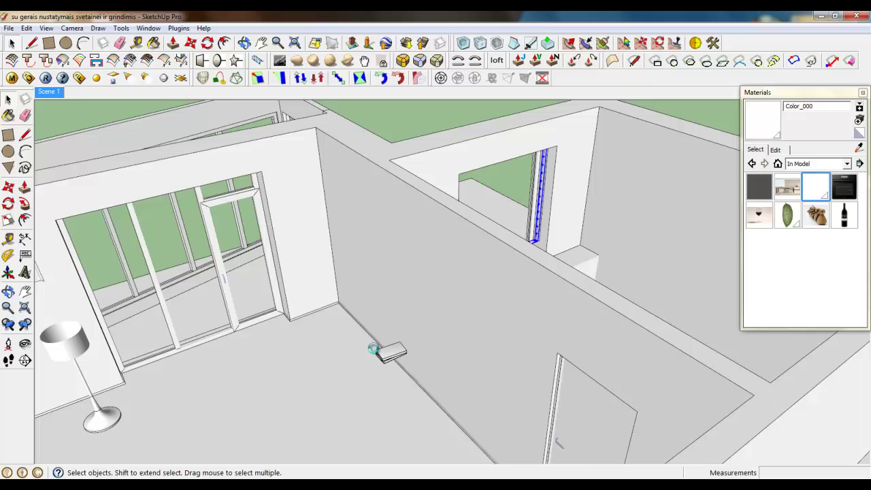
{"action": "scroll", "coordinate": [381, 355], "scroll_direction": "up", "scroll_amount": 8}
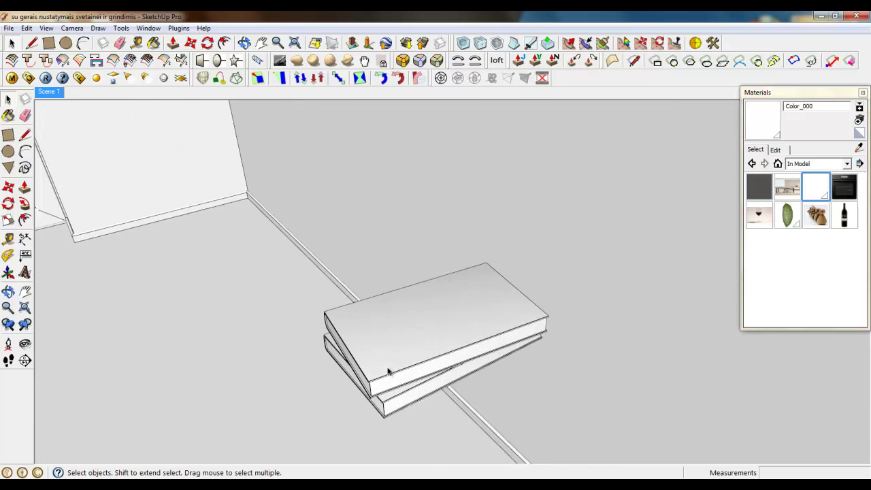
{"action": "middle_click_drag", "start_coordinate": [389, 370], "coordinate": [371, 241]}
{"action": "left_click", "coordinate": [375, 310]}
{"action": "left_click", "coordinate": [380, 341], "text": "ctrl"}
{"action": "scroll", "coordinate": [379, 342], "scroll_direction": "up", "scroll_amount": 3}
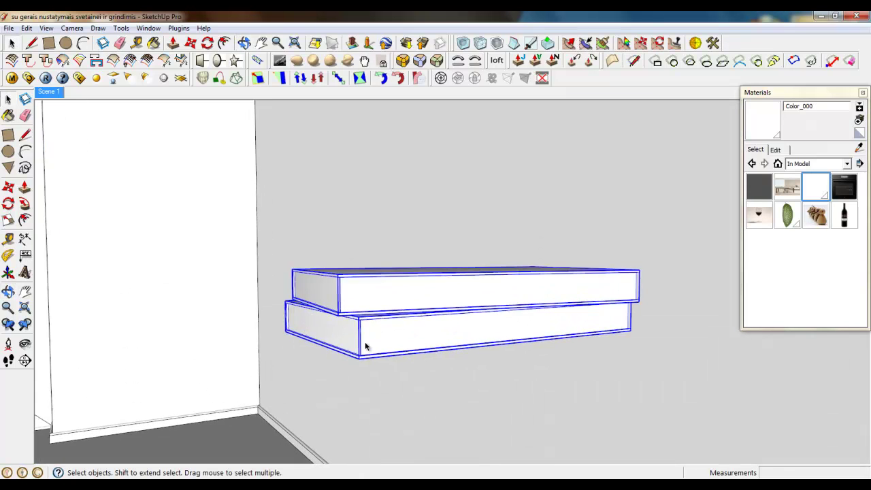
{"action": "middle_click_drag", "start_coordinate": [366, 346], "coordinate": [232, 399]}
{"action": "scroll", "coordinate": [362, 330], "scroll_direction": "up", "scroll_amount": 4}
{"action": "left_click", "coordinate": [191, 44]}
{"action": "left_click", "coordinate": [330, 310]}
{"action": "scroll", "coordinate": [240, 401], "scroll_direction": "down", "scroll_amount": 5}
{"action": "scroll", "coordinate": [197, 409], "scroll_direction": "down", "scroll_amount": 9}
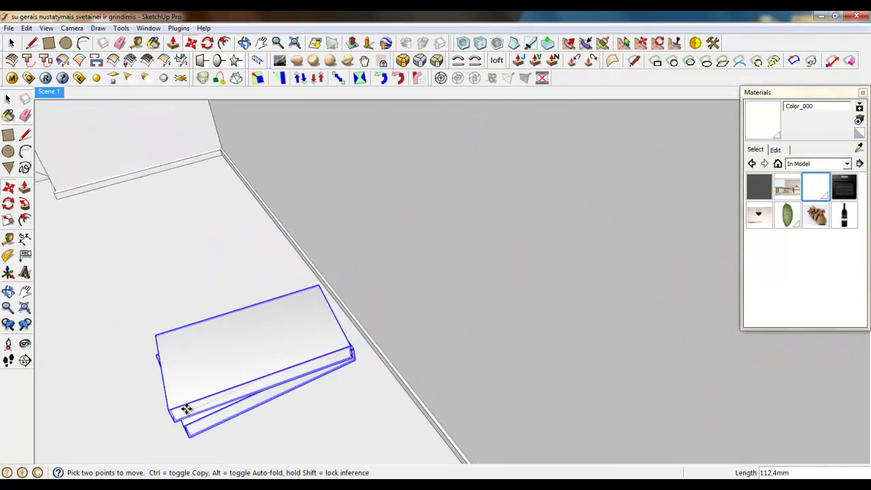
{"action": "scroll", "coordinate": [492, 208], "scroll_direction": "up", "scroll_amount": 4}
{"action": "scroll", "coordinate": [554, 216], "scroll_direction": "up", "scroll_amount": 3}
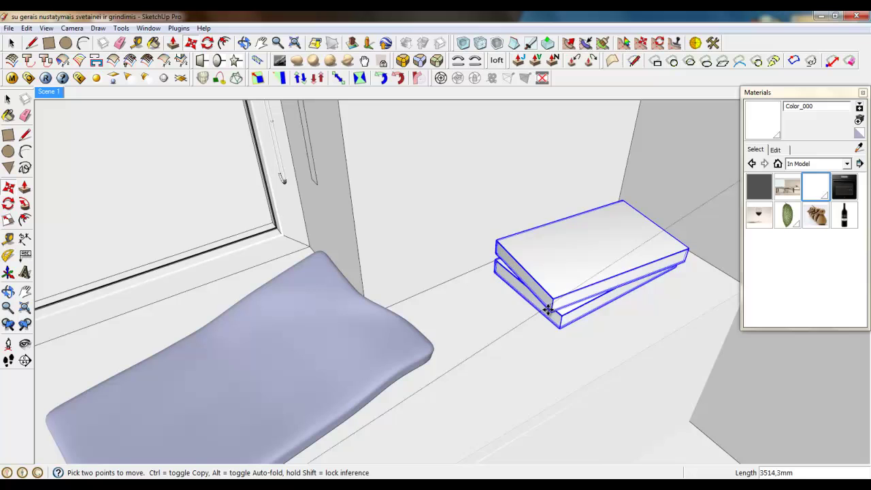
{"action": "scroll", "coordinate": [550, 313], "scroll_direction": "up", "scroll_amount": 2}
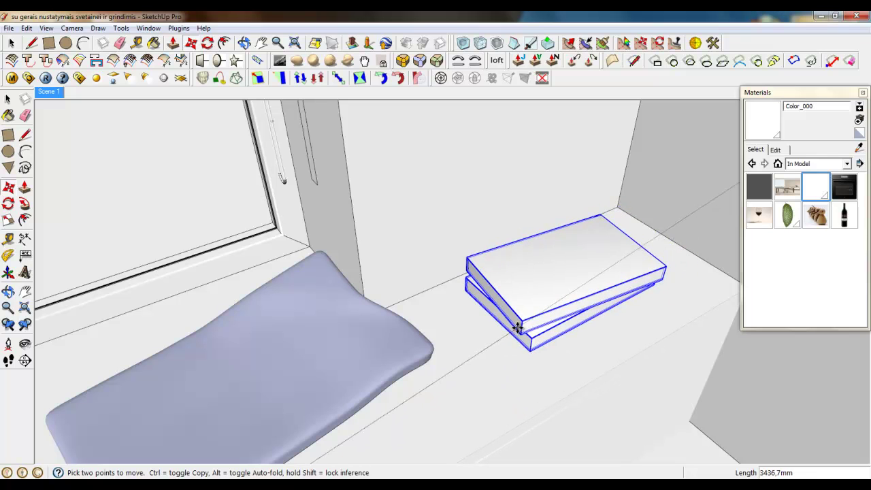
{"action": "left_click", "coordinate": [537, 304]}
Step: Lower the two books vertically until the bottom one rests on the top surface of the ledge
{"action": "middle_click_drag", "start_coordinate": [537, 304], "coordinate": [434, 203]}
{"action": "left_click", "coordinate": [434, 202]}
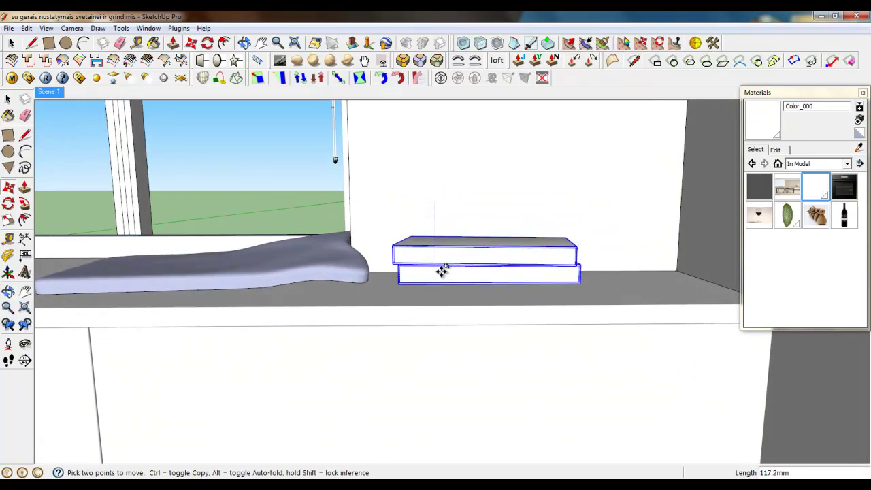
{"action": "middle_click_drag", "start_coordinate": [433, 290], "coordinate": [529, 292]}
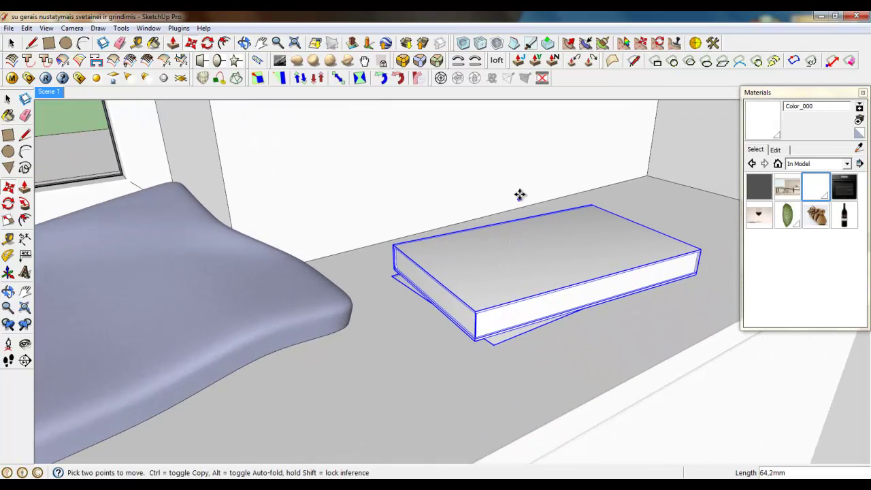
{"action": "scroll", "coordinate": [453, 342], "scroll_direction": "up", "scroll_amount": 3}
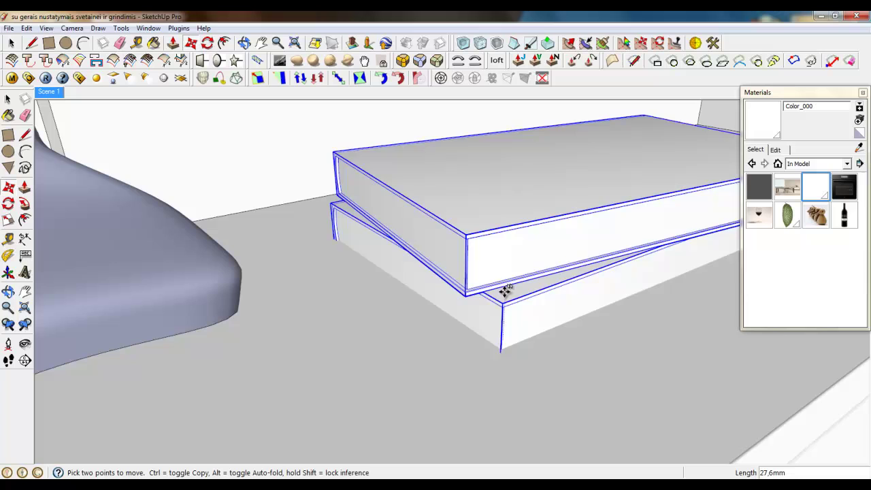
{"action": "scroll", "coordinate": [436, 320], "scroll_direction": "down", "scroll_amount": 3}
{"action": "middle_click_drag", "start_coordinate": [436, 327], "coordinate": [279, 227]}
{"action": "scroll", "coordinate": [346, 220], "scroll_direction": "up", "scroll_amount": 5}
{"action": "scroll", "coordinate": [235, 278], "scroll_direction": "up", "scroll_amount": 2}
{"action": "scroll", "coordinate": [234, 278], "scroll_direction": "up", "scroll_amount": 2}
{"action": "left_click", "coordinate": [247, 265]}
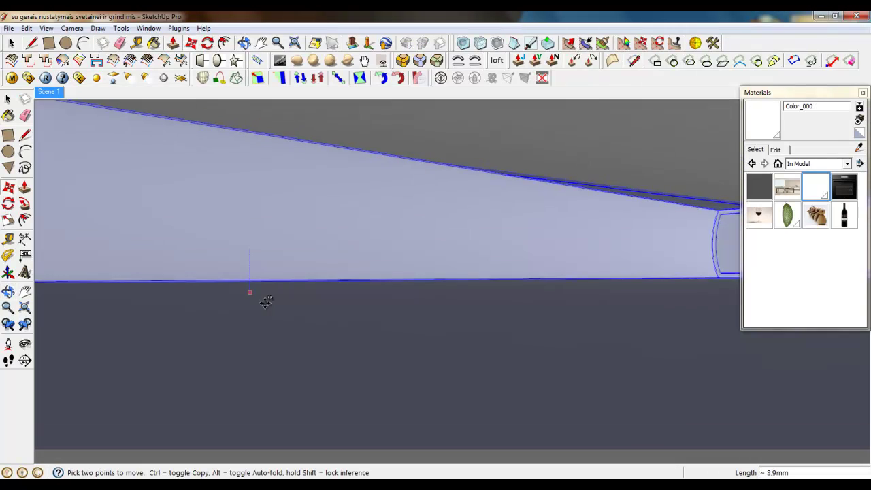
{"action": "scroll", "coordinate": [275, 360], "scroll_direction": "down", "scroll_amount": 3}
{"action": "scroll", "coordinate": [275, 360], "scroll_direction": "down", "scroll_amount": 8}
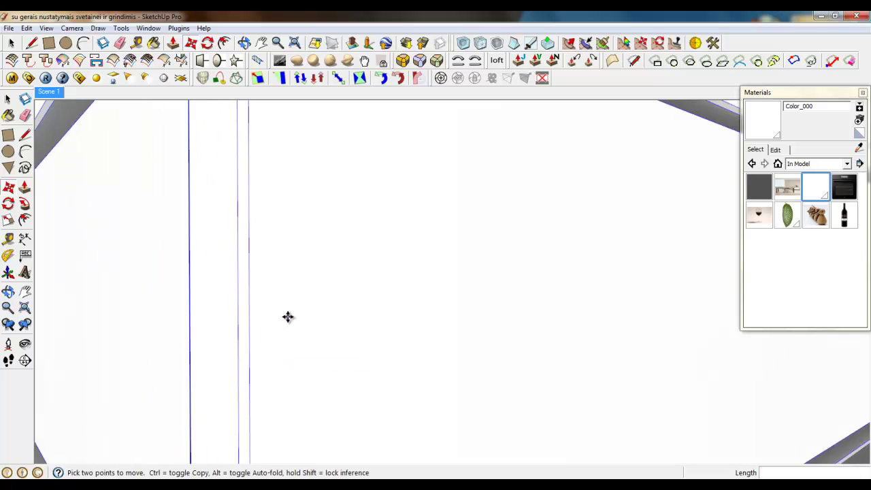
Step: Scale the two books uniformly to 0.50 of their size
{"action": "scroll", "coordinate": [309, 211], "scroll_direction": "down", "scroll_amount": 3}
{"action": "middle_click_drag", "start_coordinate": [309, 211], "coordinate": [306, 270]}
{"action": "scroll", "coordinate": [305, 270], "scroll_direction": "up", "scroll_amount": 1}
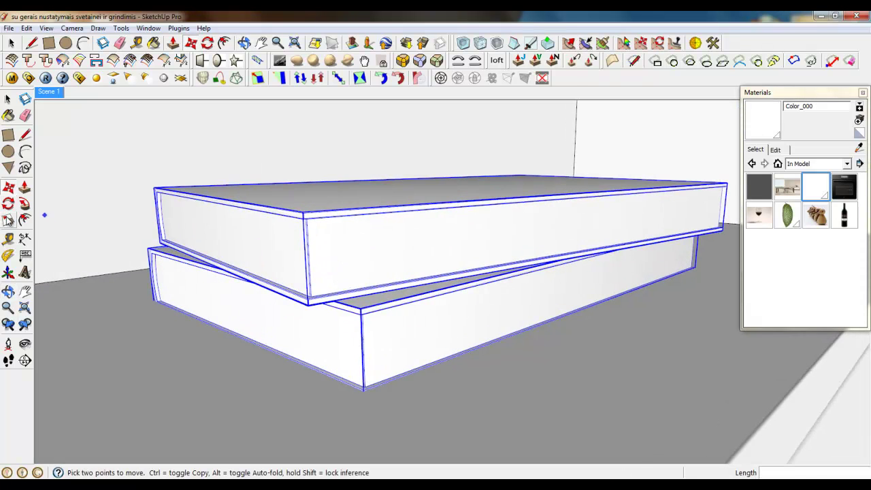
{"action": "left_click", "coordinate": [8, 220]}
{"action": "scroll", "coordinate": [162, 352], "scroll_direction": "down", "scroll_amount": 5}
{"action": "left_click_drag", "start_coordinate": [243, 295], "coordinate": [334, 280]}
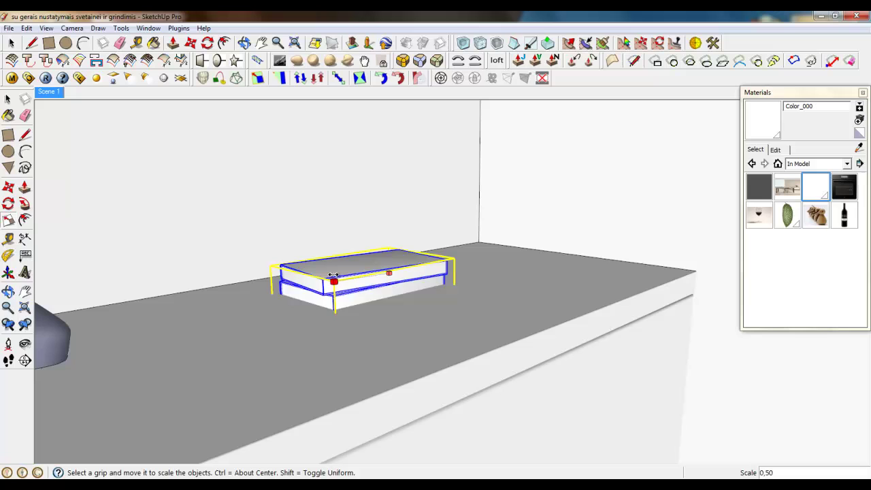
Step: Raise the scaled books about 5 mm along the blue axis so their underside sits on the ledge surface
{"action": "key", "text": "m"}
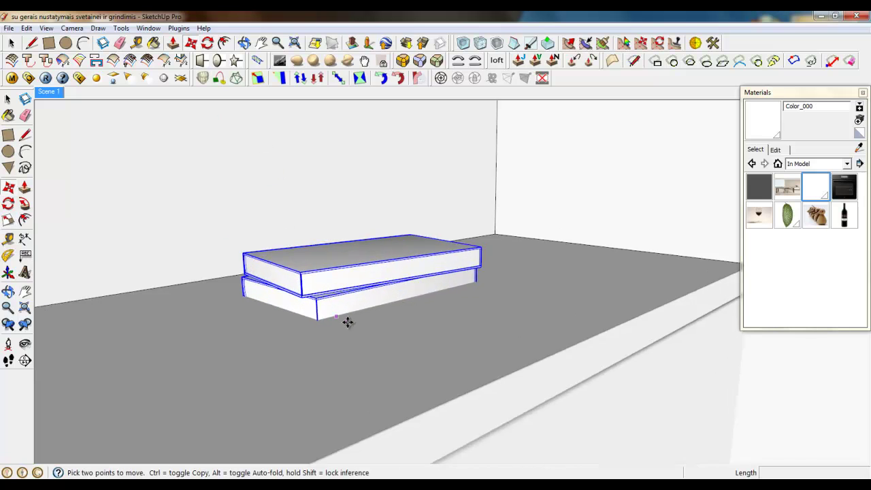
{"action": "scroll", "coordinate": [337, 299], "scroll_direction": "up", "scroll_amount": 3}
{"action": "scroll", "coordinate": [332, 296], "scroll_direction": "up", "scroll_amount": 5}
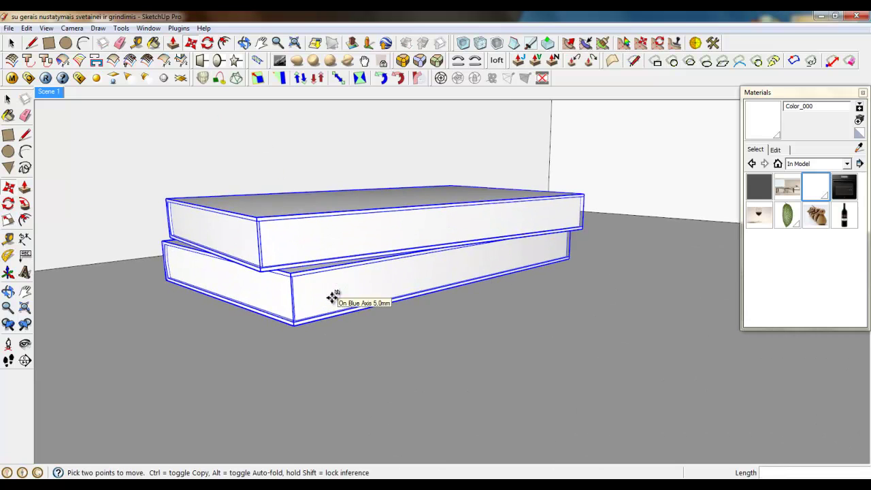
{"action": "scroll", "coordinate": [329, 382], "scroll_direction": "down", "scroll_amount": 10}
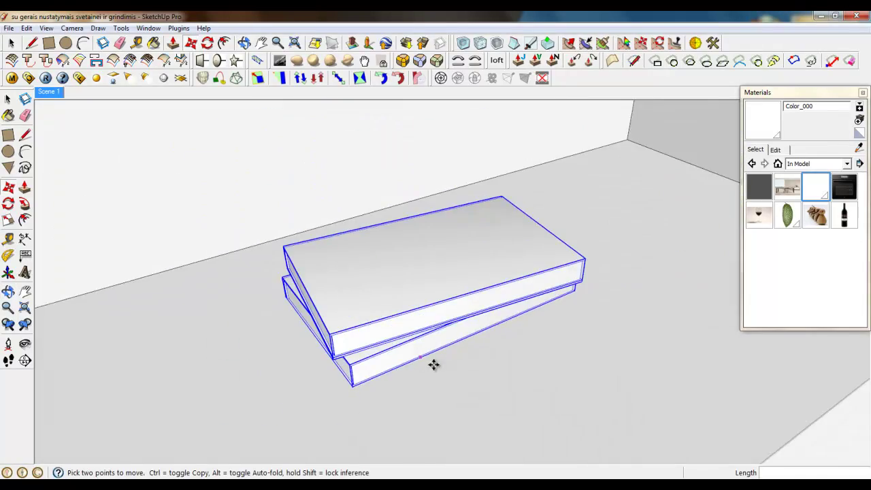
{"action": "scroll", "coordinate": [587, 302], "scroll_direction": "down", "scroll_amount": 8}
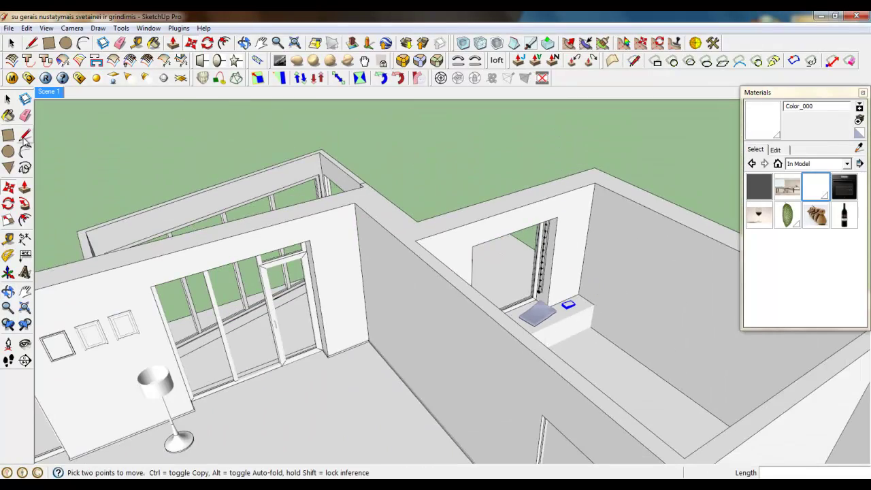
Step: Copy the three picture frames from the living-room wall about 8361 mm onto the long side wall of the room with the ledge
{"action": "left_click", "coordinate": [15, 48]}
{"action": "scroll", "coordinate": [449, 249], "scroll_direction": "down", "scroll_amount": 4}
{"action": "scroll", "coordinate": [197, 316], "scroll_direction": "up", "scroll_amount": 7}
{"action": "left_click", "coordinate": [326, 249]}
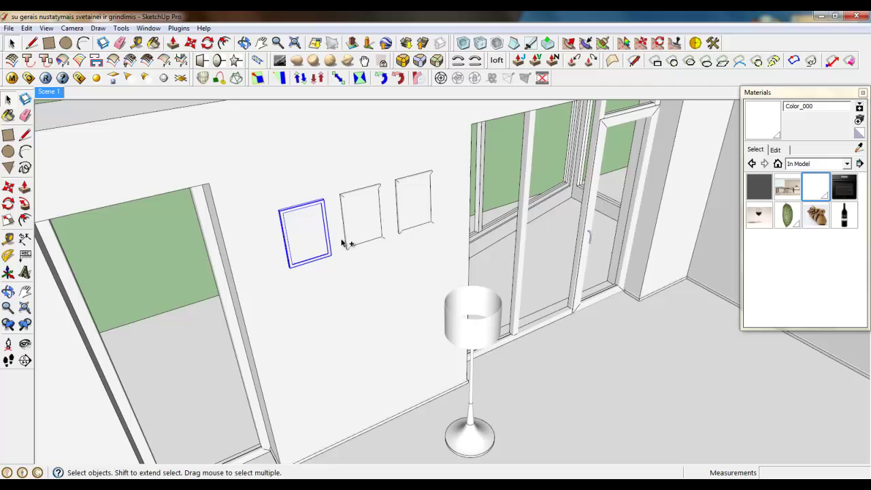
{"action": "left_click", "coordinate": [191, 43]}
{"action": "scroll", "coordinate": [272, 188], "scroll_direction": "up", "scroll_amount": 8}
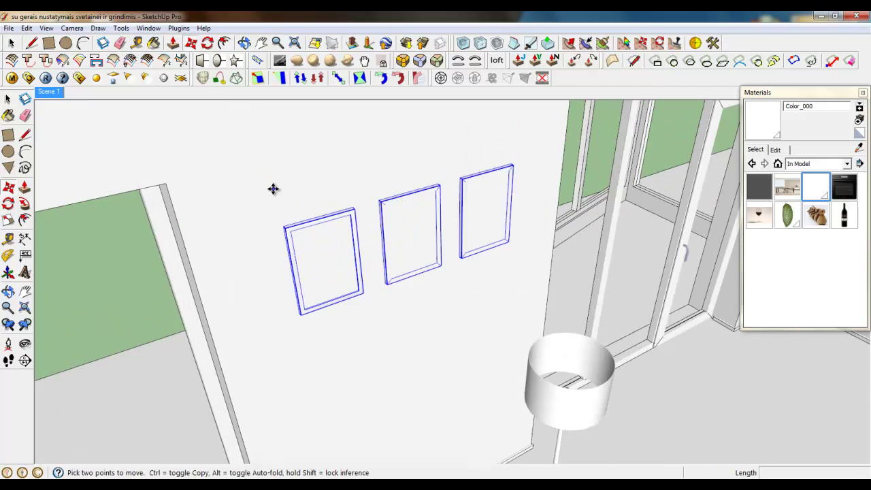
{"action": "scroll", "coordinate": [227, 292], "scroll_direction": "down", "scroll_amount": 5}
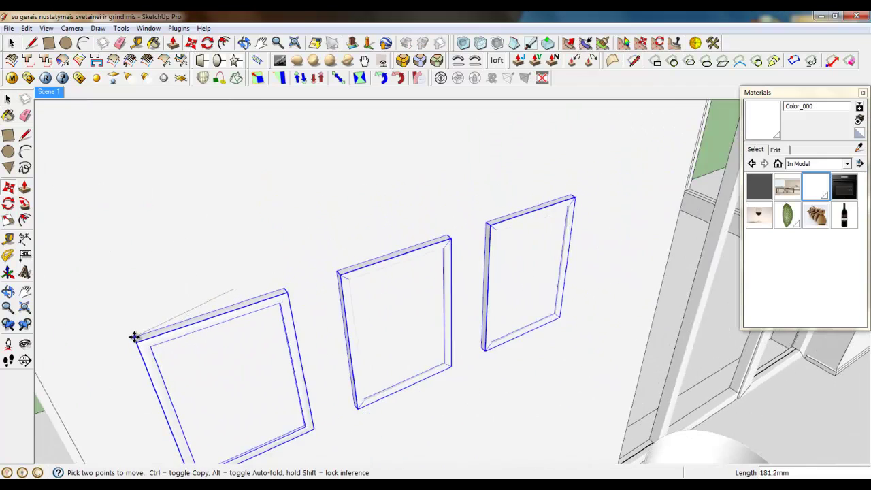
{"action": "left_click", "coordinate": [132, 336]}
{"action": "key", "text": "ctrl"}
{"action": "scroll", "coordinate": [140, 295], "scroll_direction": "down", "scroll_amount": 6}
{"action": "scroll", "coordinate": [92, 349], "scroll_direction": "down", "scroll_amount": 3}
{"action": "middle_click_drag", "start_coordinate": [264, 370], "coordinate": [544, 313]}
{"action": "scroll", "coordinate": [558, 255], "scroll_direction": "up", "scroll_amount": 4}
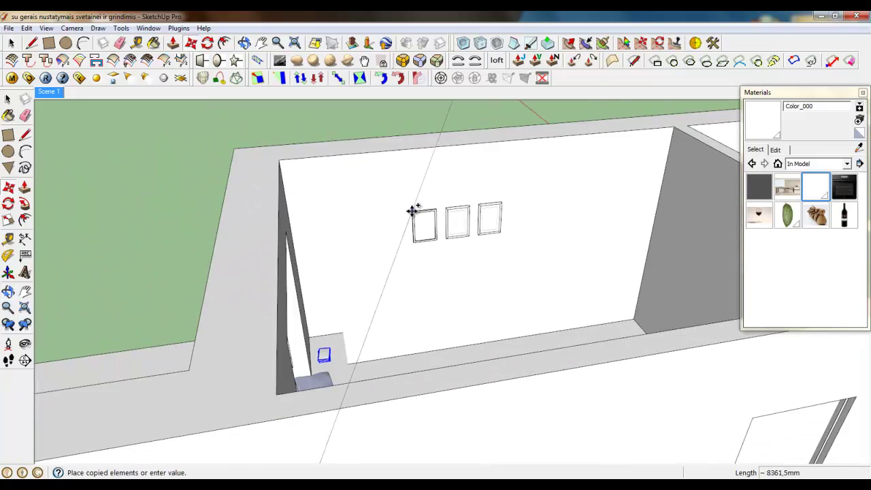
{"action": "left_click", "coordinate": [413, 212]}
{"action": "middle_click_drag", "start_coordinate": [422, 220], "coordinate": [356, 345]}
{"action": "scroll", "coordinate": [397, 284], "scroll_direction": "down", "scroll_amount": 3}
{"action": "scroll", "coordinate": [354, 290], "scroll_direction": "up", "scroll_amount": 2}
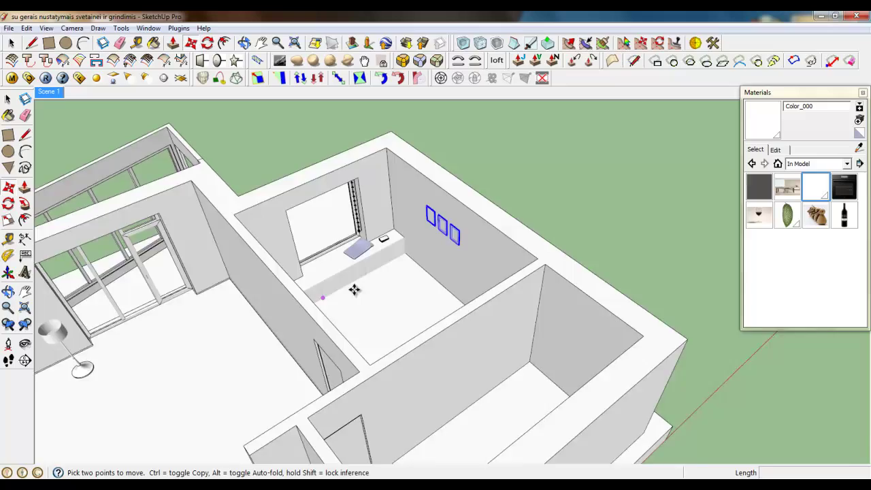
Step: Inspect the copied picture frames on the side wall and the roller blind at the window from several angles
{"action": "scroll", "coordinate": [354, 290], "scroll_direction": "up", "scroll_amount": 3}
{"action": "middle_click_drag", "start_coordinate": [354, 290], "coordinate": [426, 297]}
{"action": "scroll", "coordinate": [395, 243], "scroll_direction": "down", "scroll_amount": 3}
{"action": "scroll", "coordinate": [406, 219], "scroll_direction": "up", "scroll_amount": 5}
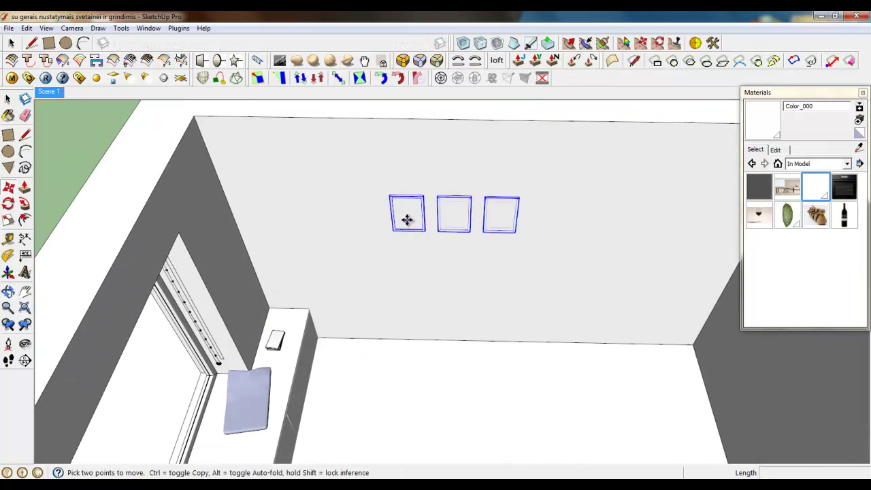
{"action": "scroll", "coordinate": [440, 208], "scroll_direction": "down", "scroll_amount": 3}
{"action": "middle_click_drag", "start_coordinate": [440, 208], "coordinate": [220, 145]}
{"action": "scroll", "coordinate": [346, 140], "scroll_direction": "up", "scroll_amount": 3}
{"action": "scroll", "coordinate": [249, 204], "scroll_direction": "up", "scroll_amount": 3}
{"action": "scroll", "coordinate": [203, 251], "scroll_direction": "up", "scroll_amount": 2}
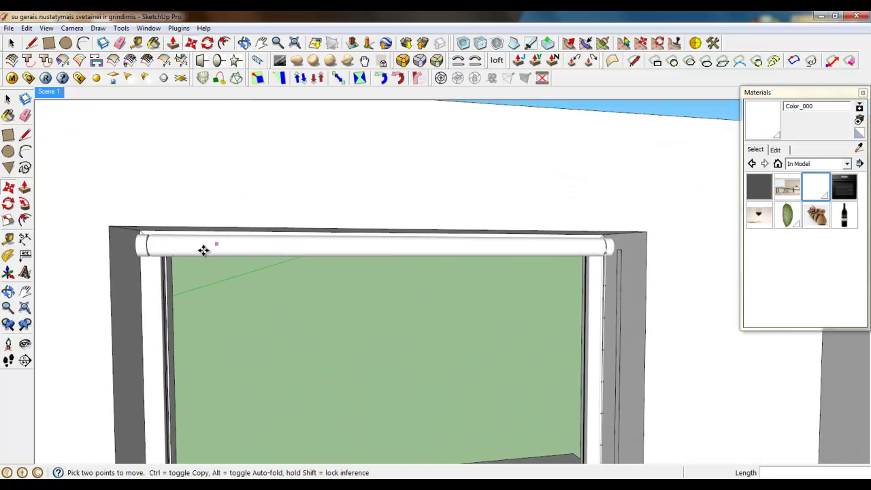
{"action": "middle_click_drag", "start_coordinate": [605, 246], "coordinate": [511, 331]}
{"action": "scroll", "coordinate": [626, 234], "scroll_direction": "down", "scroll_amount": 6}
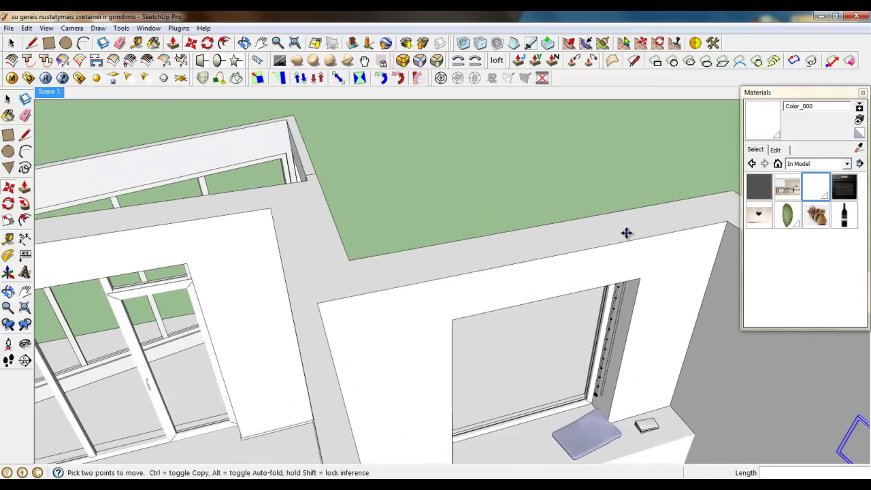
{"action": "scroll", "coordinate": [626, 234], "scroll_direction": "down", "scroll_amount": 2}
{"action": "scroll", "coordinate": [420, 273], "scroll_direction": "up", "scroll_amount": 1}
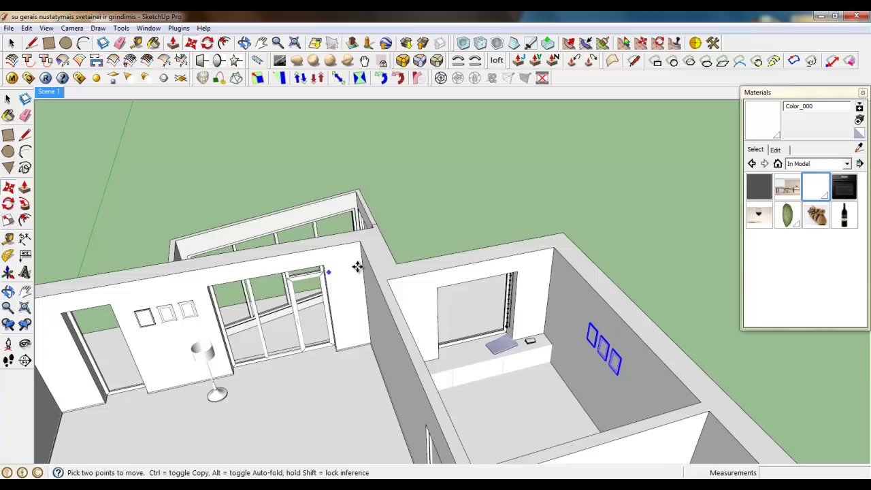
{"action": "scroll", "coordinate": [361, 276], "scroll_direction": "down", "scroll_amount": 2}
Step: Convert the roller blind group at the window of the ledge room into a component
{"action": "left_click", "coordinate": [18, 41]}
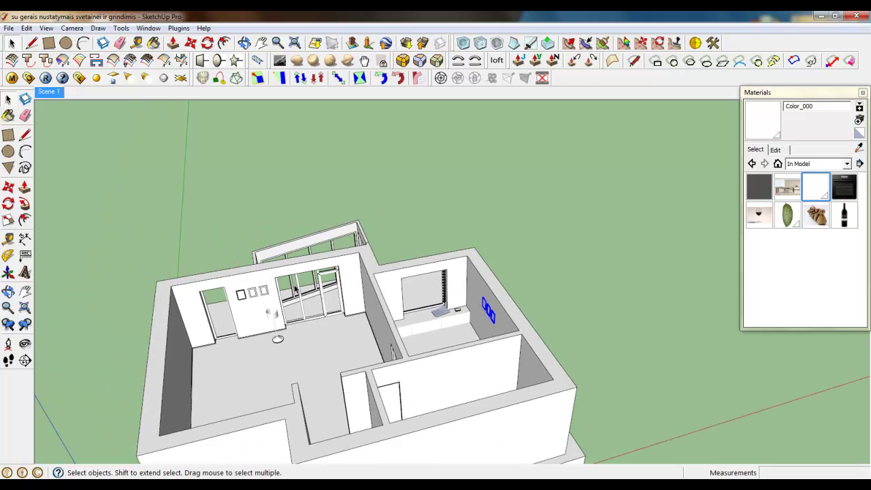
{"action": "scroll", "coordinate": [345, 284], "scroll_direction": "up", "scroll_amount": 1}
{"action": "scroll", "coordinate": [461, 296], "scroll_direction": "up", "scroll_amount": 1}
{"action": "scroll", "coordinate": [471, 316], "scroll_direction": "up", "scroll_amount": 1}
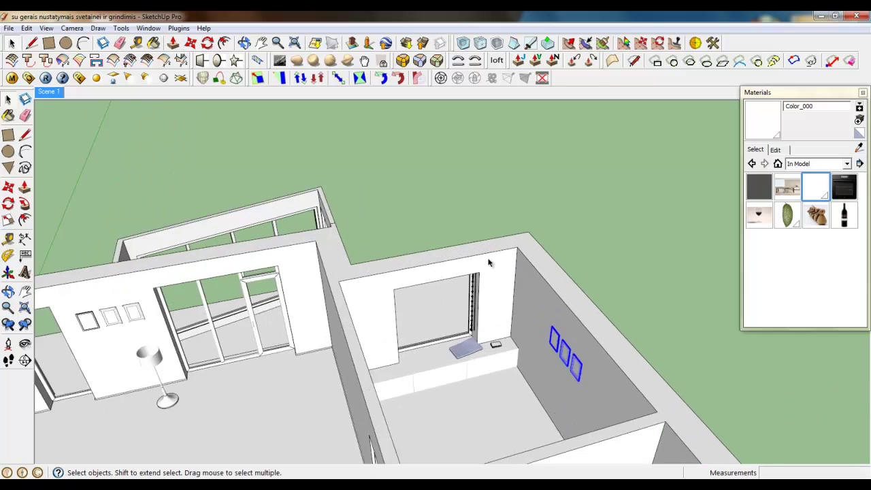
{"action": "scroll", "coordinate": [471, 316], "scroll_direction": "up", "scroll_amount": 1}
{"action": "scroll", "coordinate": [476, 298], "scroll_direction": "down", "scroll_amount": 3}
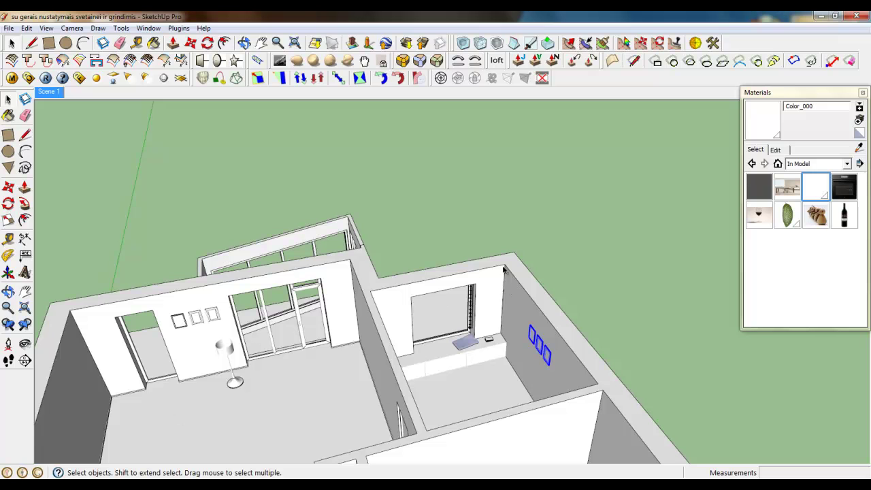
{"action": "scroll", "coordinate": [503, 270], "scroll_direction": "up", "scroll_amount": 8}
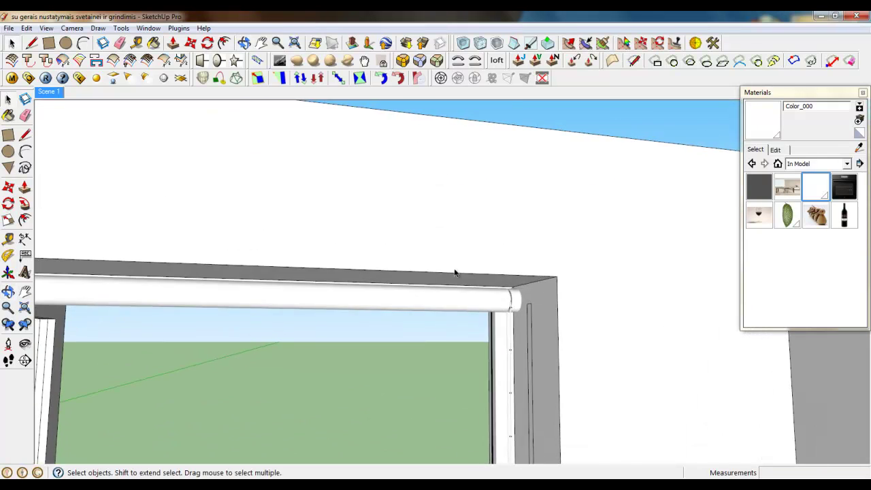
{"action": "right_click", "coordinate": [461, 313]}
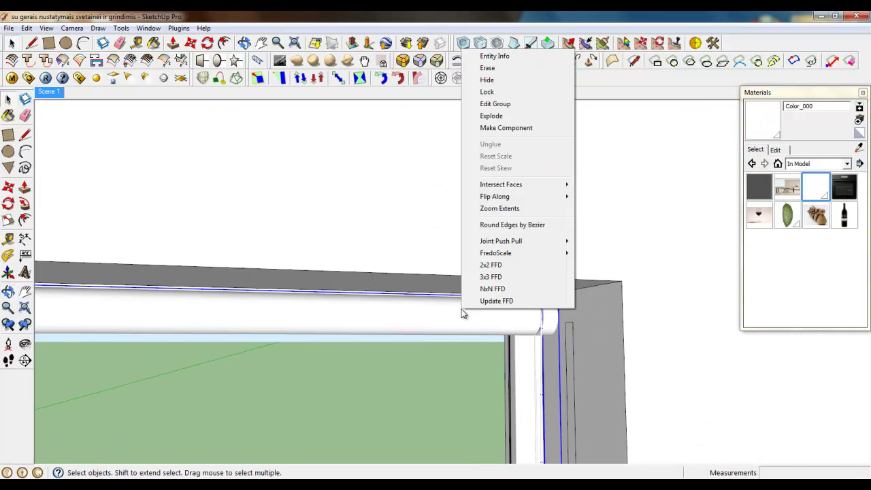
{"action": "left_click", "coordinate": [486, 128]}
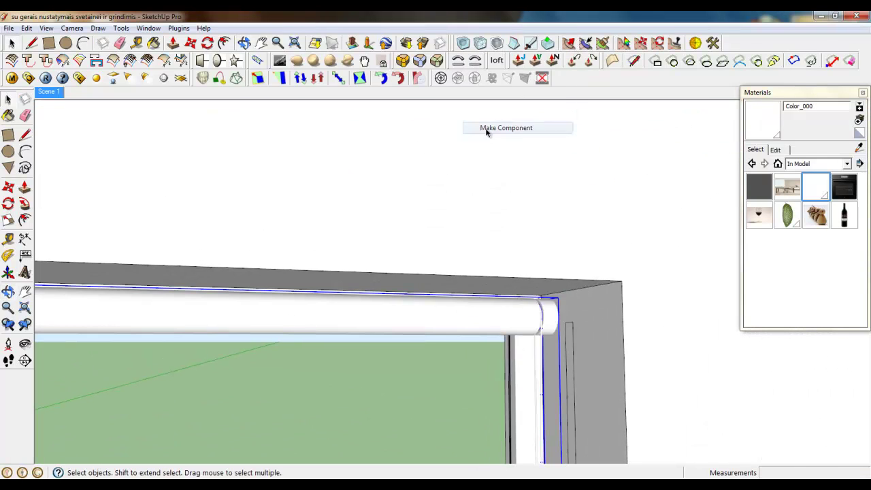
{"action": "right_click", "coordinate": [504, 328]}
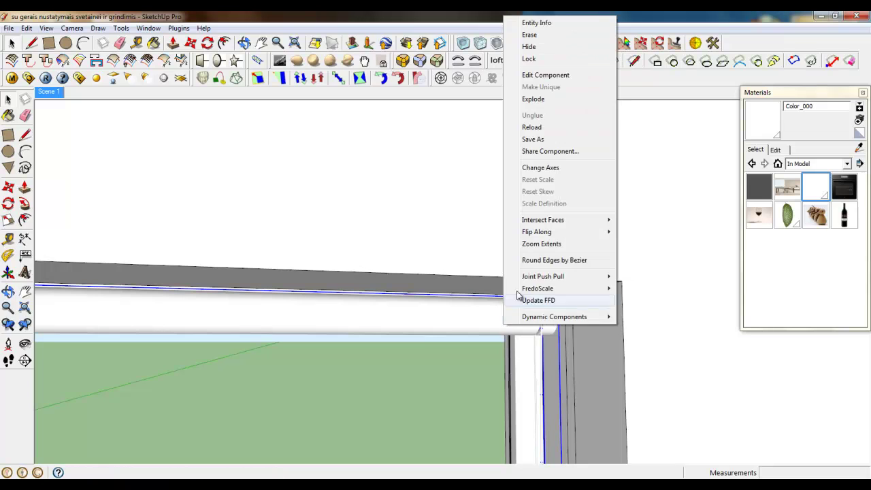
{"action": "left_click", "coordinate": [546, 141]}
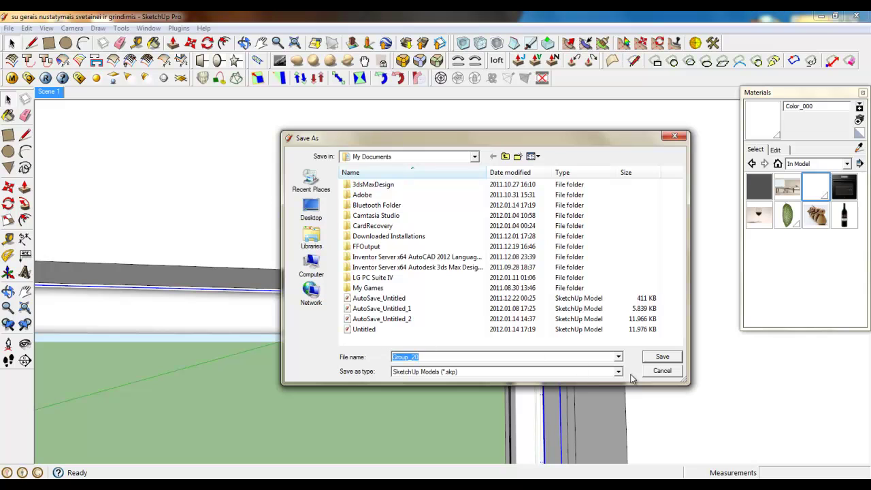
{"action": "left_click", "coordinate": [660, 372]}
Step: Examine the furnished room from above, including the window blind, ledge with cushion and books, and wall frames
{"action": "middle_click_drag", "start_coordinate": [510, 259], "coordinate": [543, 408]}
{"action": "scroll", "coordinate": [506, 224], "scroll_direction": "down", "scroll_amount": 4}
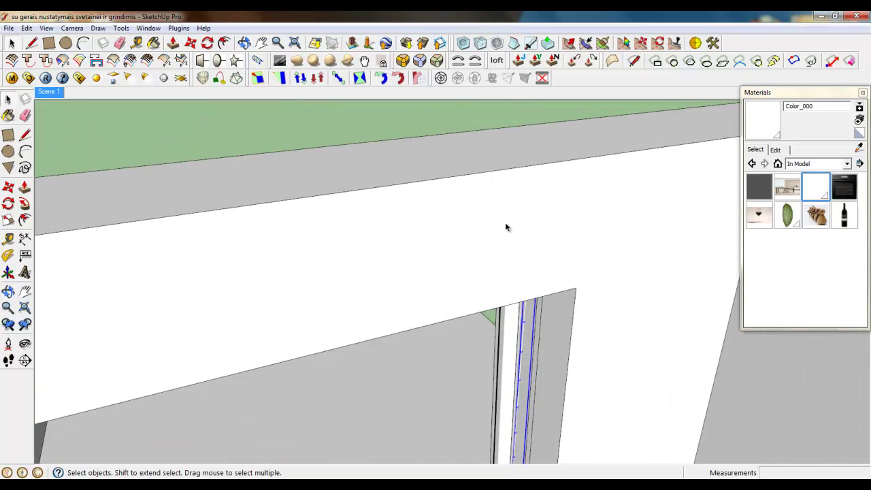
{"action": "scroll", "coordinate": [480, 181], "scroll_direction": "down", "scroll_amount": 5}
{"action": "middle_click_drag", "start_coordinate": [480, 182], "coordinate": [540, 402]}
{"action": "scroll", "coordinate": [541, 402], "scroll_direction": "up", "scroll_amount": 4}
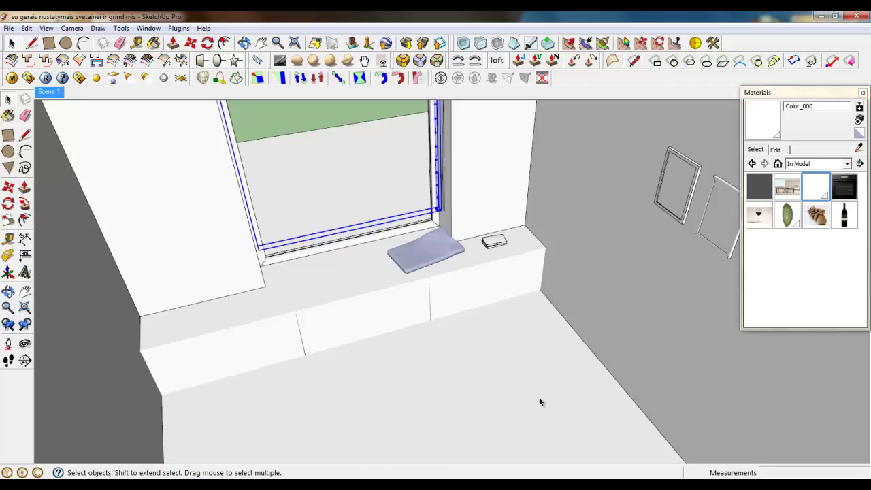
{"action": "scroll", "coordinate": [445, 239], "scroll_direction": "down", "scroll_amount": 4}
{"action": "middle_click_drag", "start_coordinate": [446, 239], "coordinate": [466, 277]}
{"action": "scroll", "coordinate": [414, 149], "scroll_direction": "up", "scroll_amount": 4}
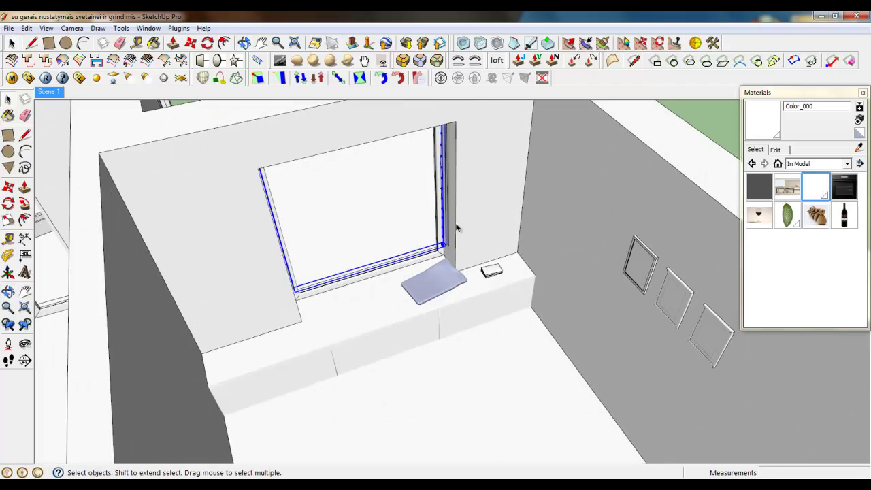
{"action": "scroll", "coordinate": [443, 161], "scroll_direction": "down", "scroll_amount": 3}
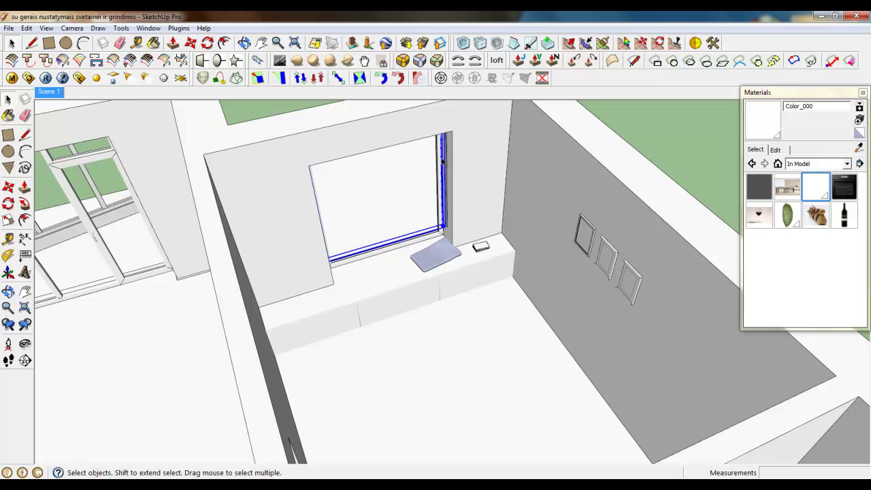